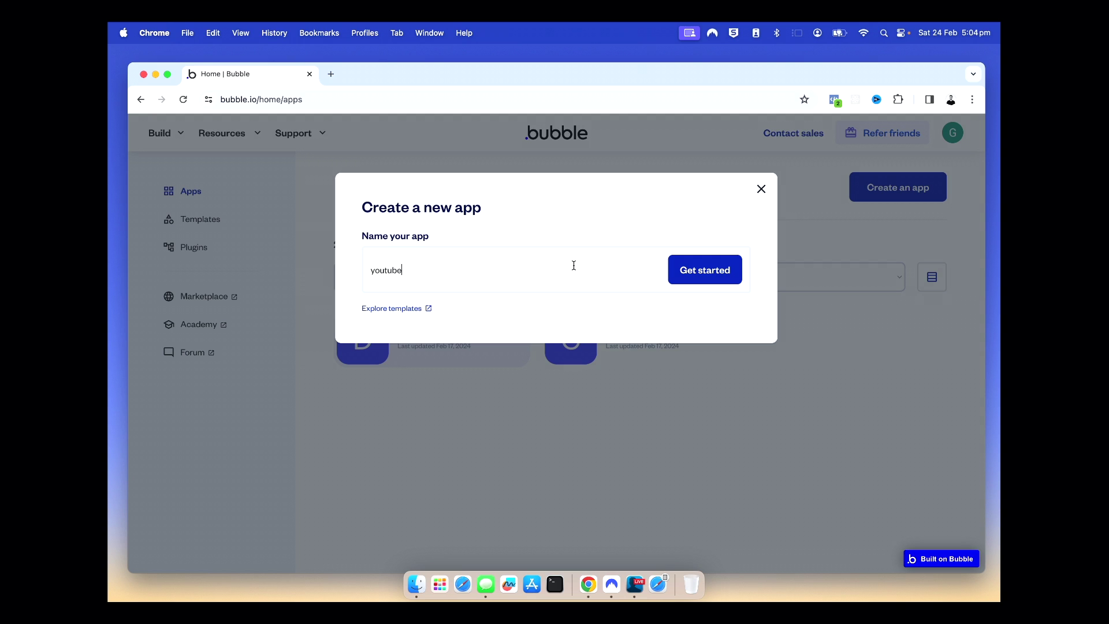
Create an app named youtube-demo with the basic features, keeping the default favicon and application name in the assistant
{"action": "type", "text": "-demo"}
{"action": "left_click", "coordinate": [706, 278]}
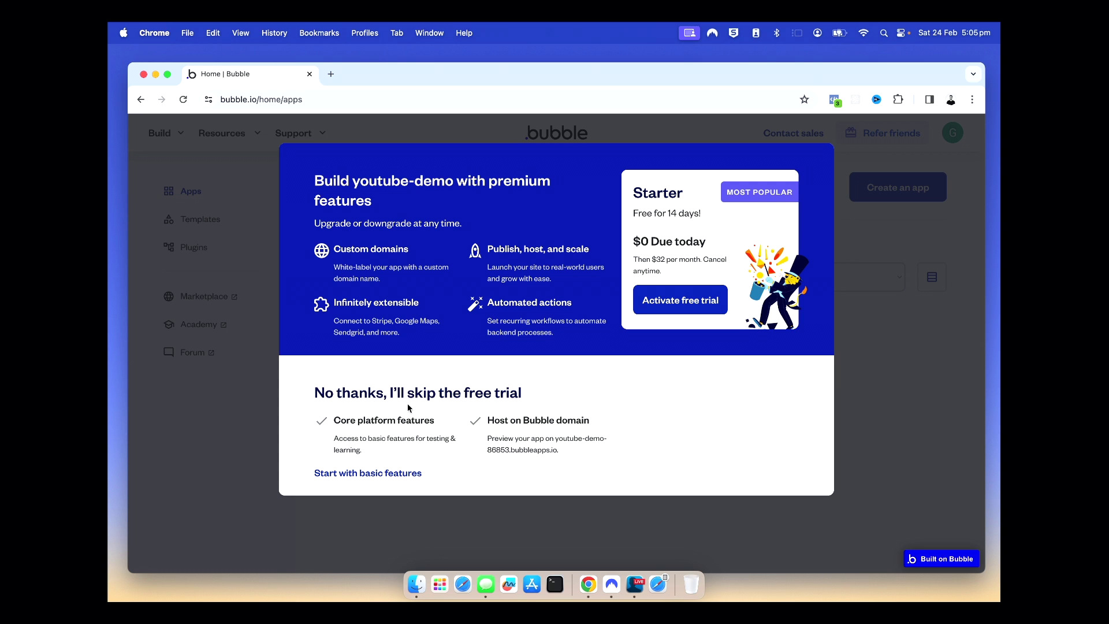
{"action": "left_click", "coordinate": [368, 473]}
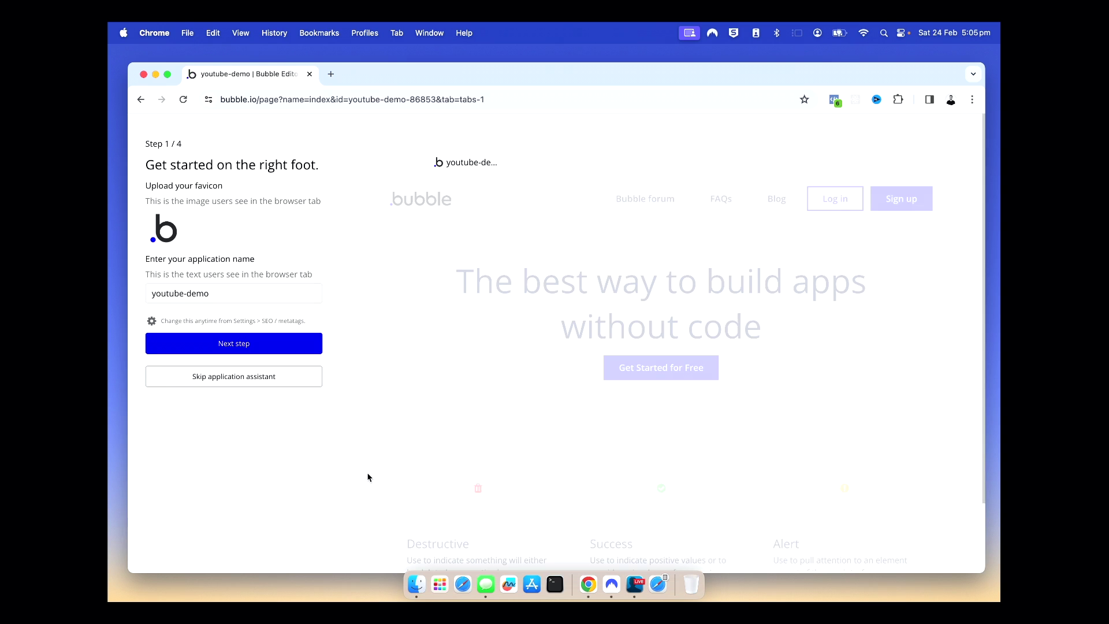
{"action": "left_click", "coordinate": [289, 351]}
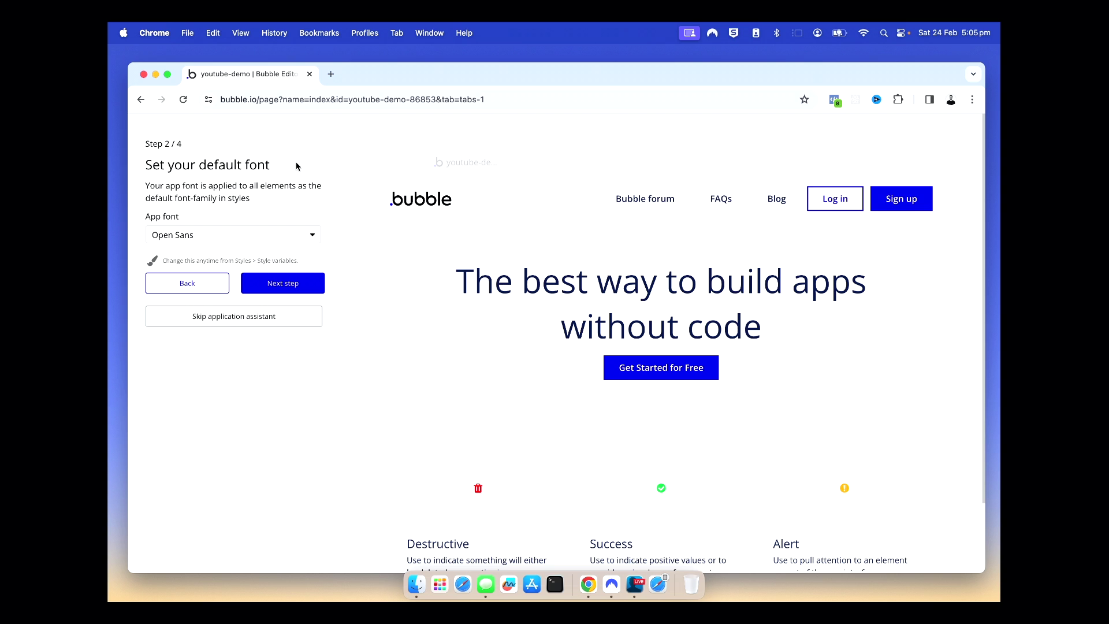
Set the app's default font to Roboto in the application assistant
{"action": "left_click", "coordinate": [306, 237]}
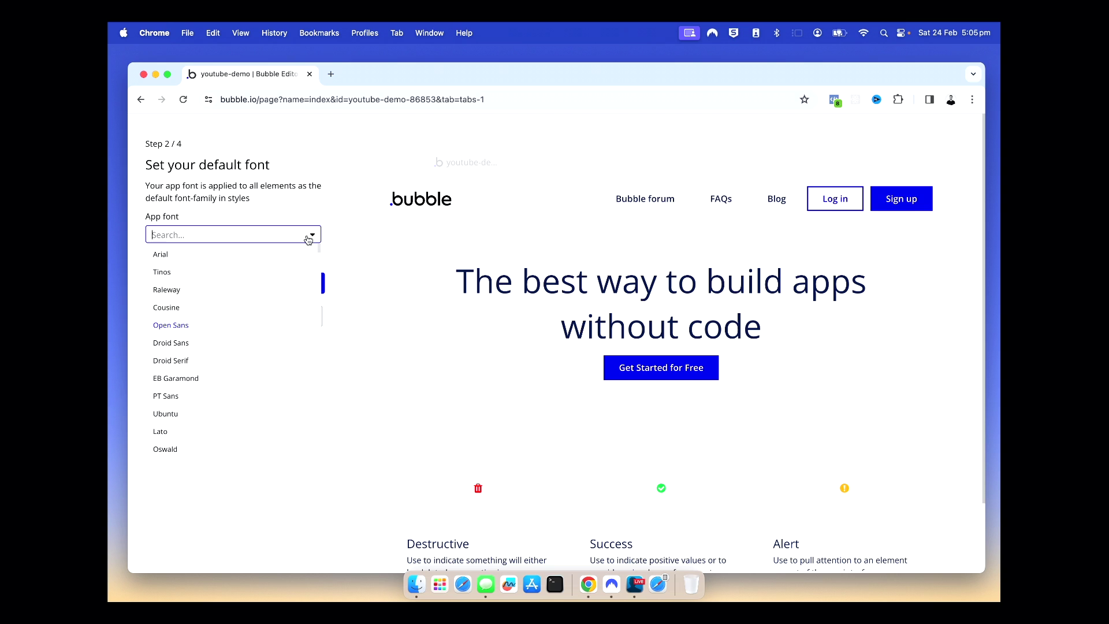
{"action": "left_click", "coordinate": [270, 282]}
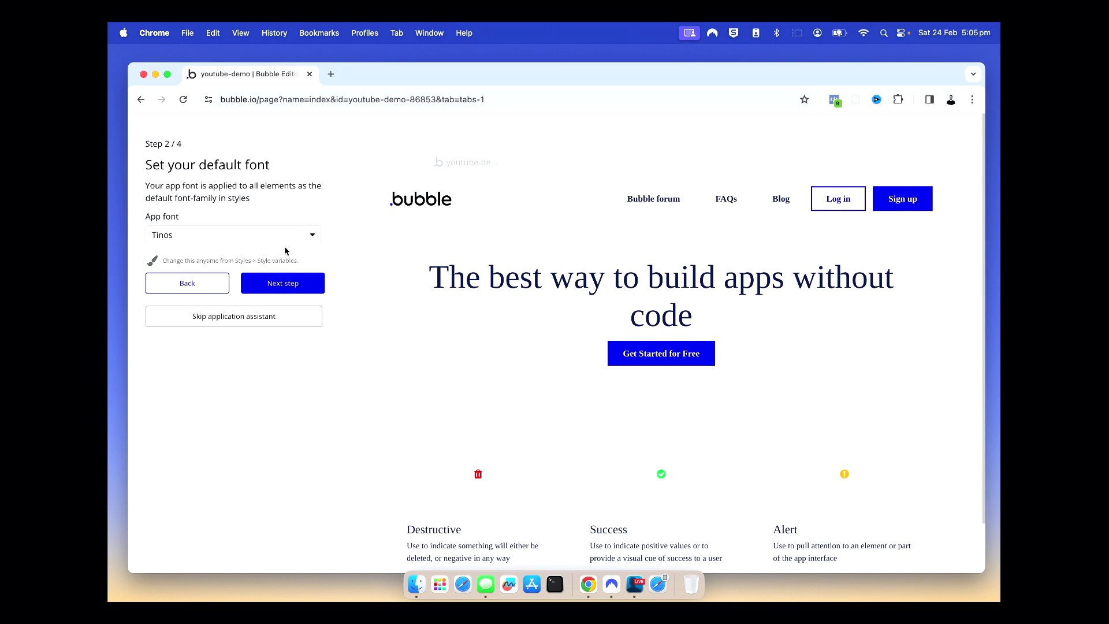
{"action": "left_click", "coordinate": [301, 235]}
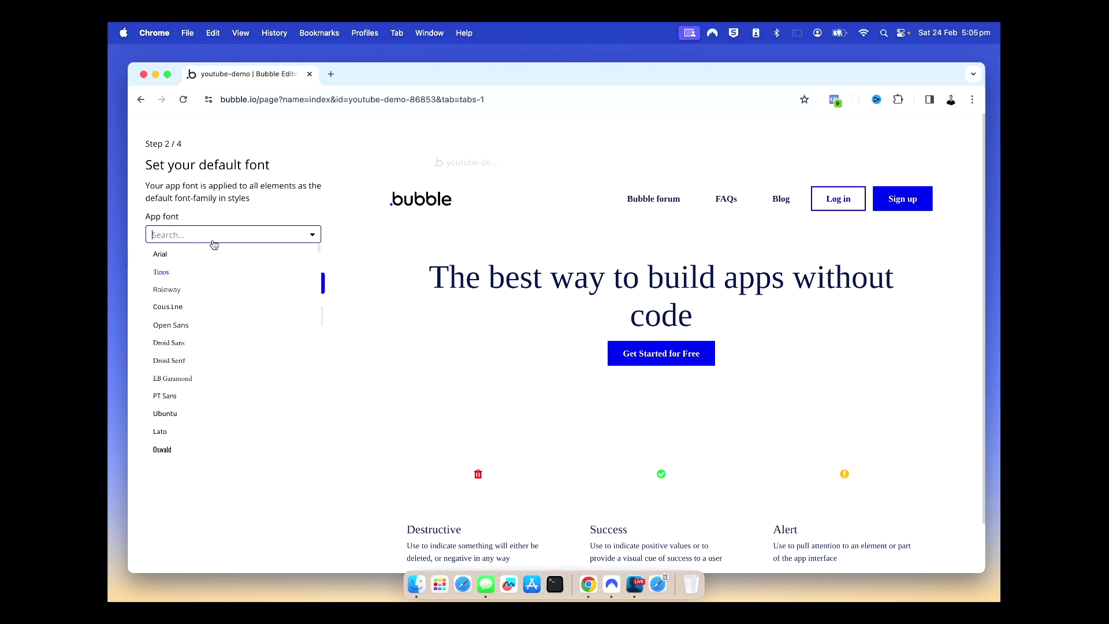
{"action": "type", "text": "robto"}
{"action": "key", "text": "BackSpace"}
{"action": "key", "text": "BackSpace"}
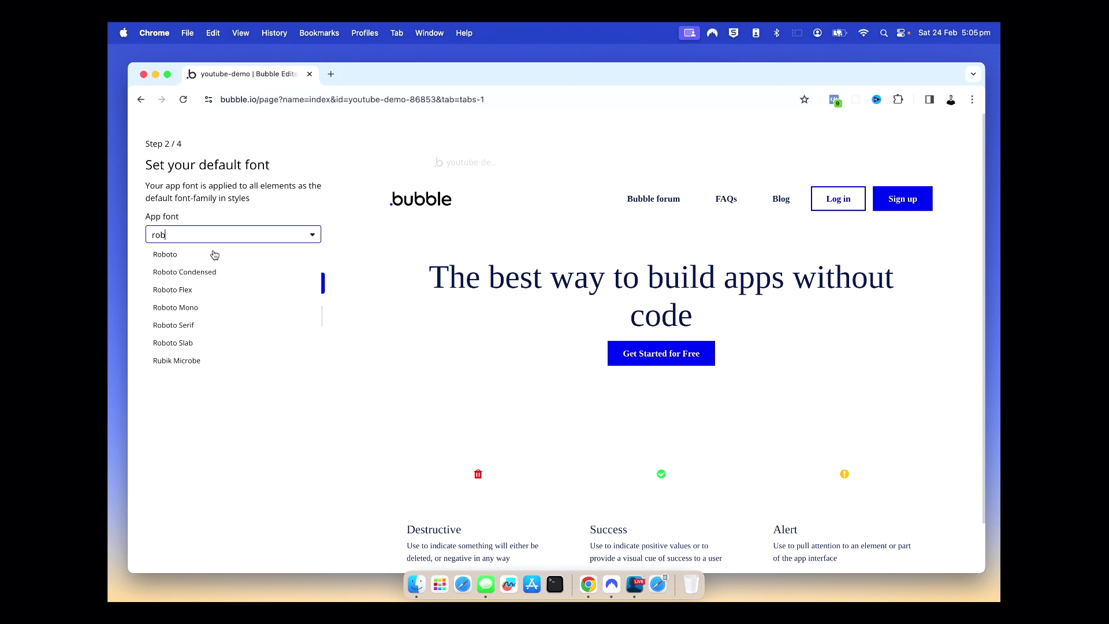
{"action": "left_click", "coordinate": [215, 254]}
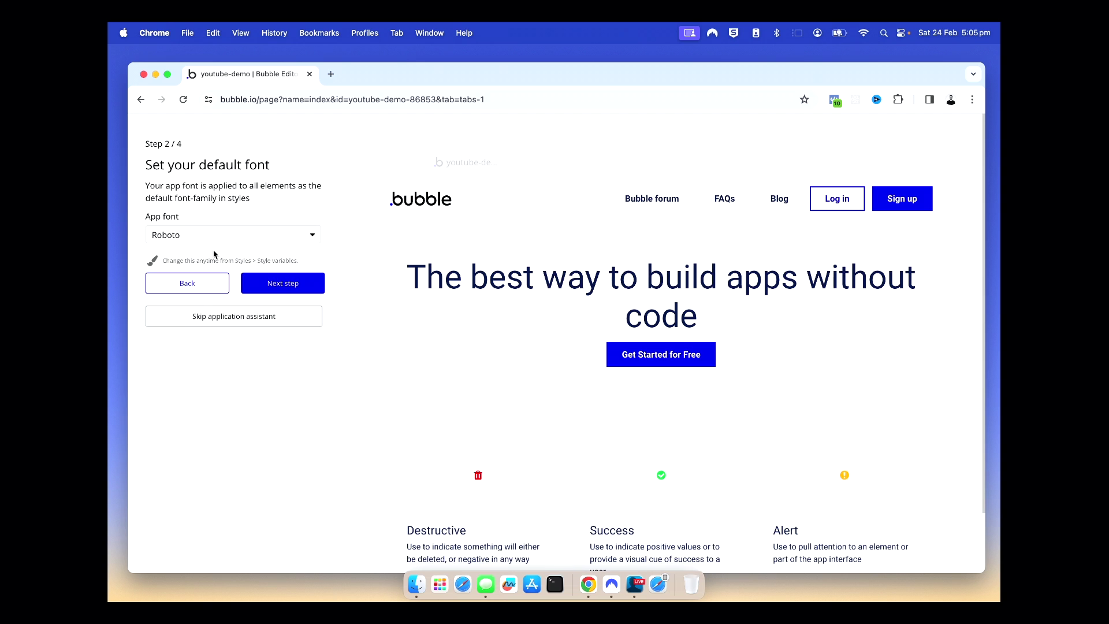
Finish the application assistant with the default colors and no plugins to start building
{"action": "left_click", "coordinate": [263, 287]}
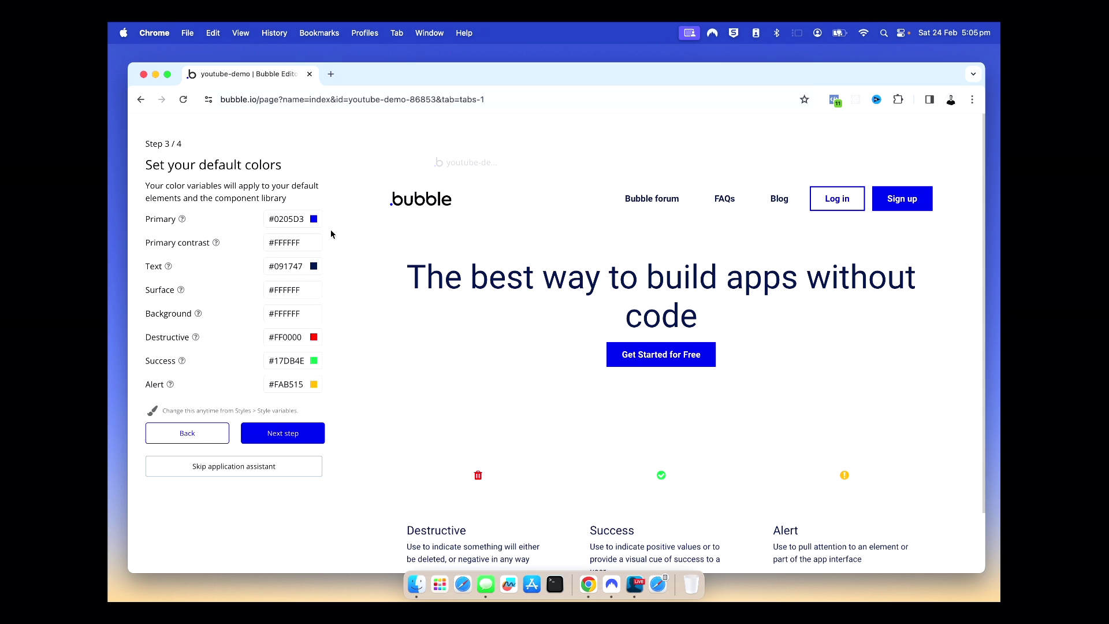
{"action": "left_click", "coordinate": [281, 442]}
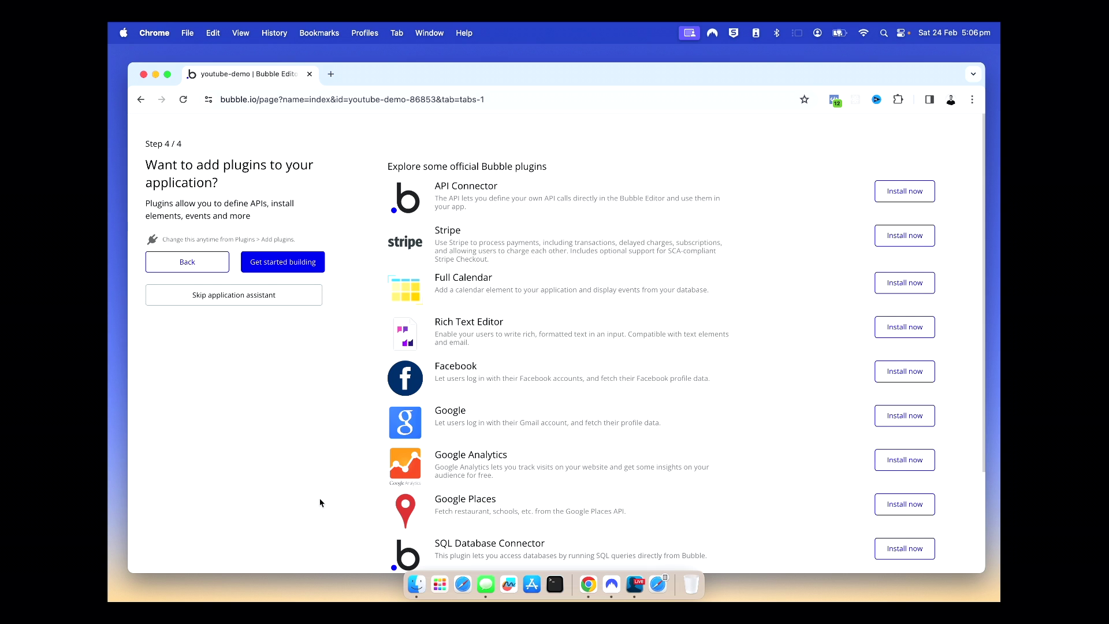
{"action": "left_click", "coordinate": [312, 263]}
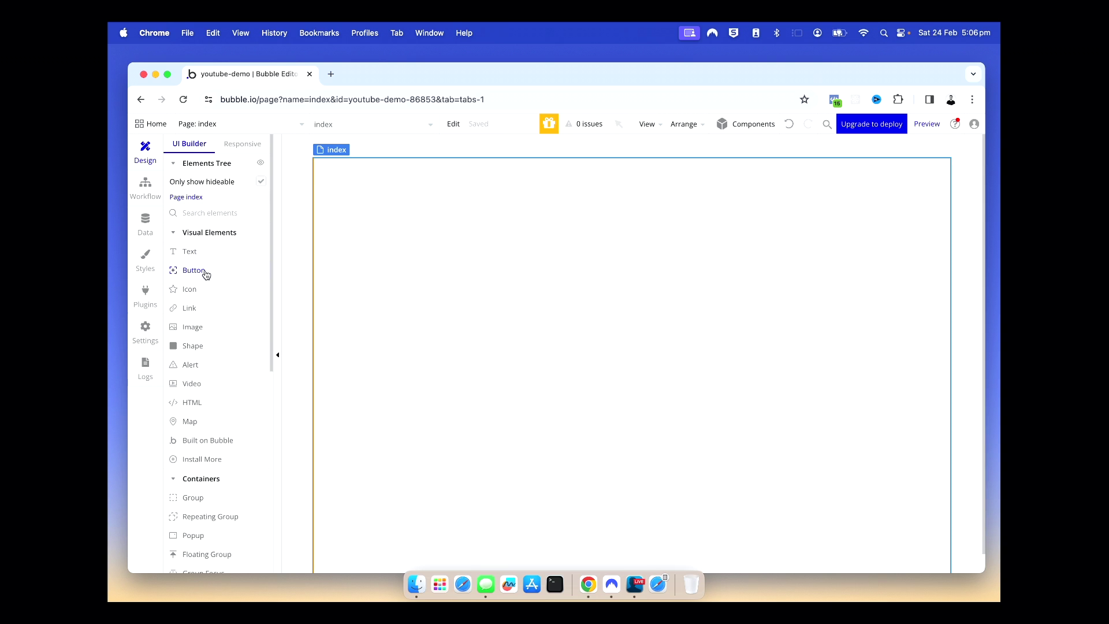
Place a button at about X 121, Y 166 on the index page, plus an icon and a shape below it
{"action": "left_click_drag", "start_coordinate": [206, 275], "coordinate": [385, 256]}
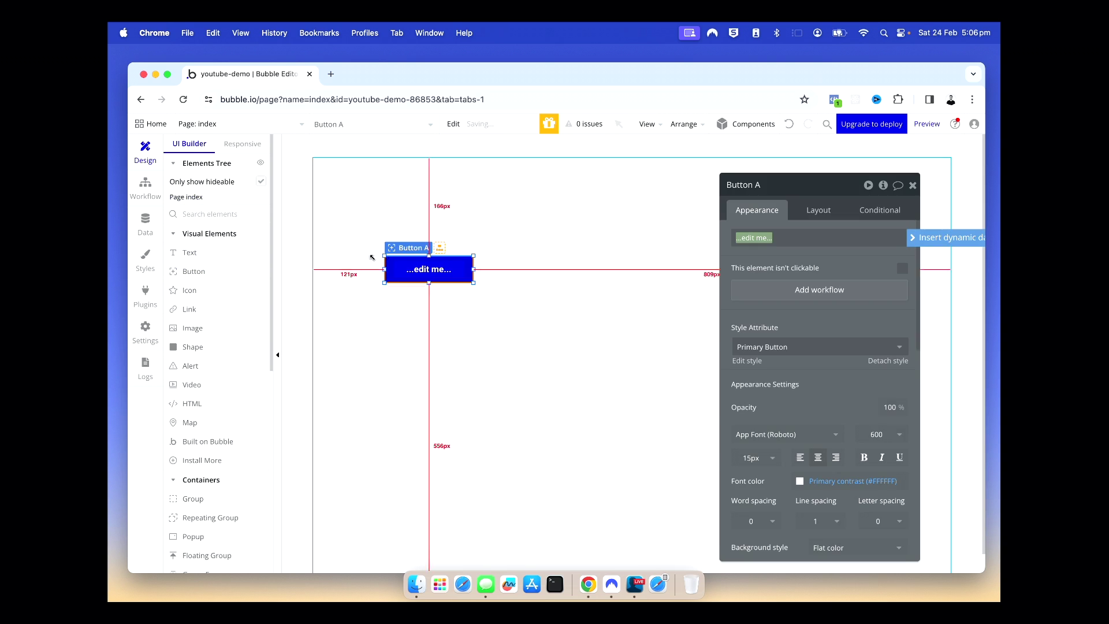
{"action": "left_click_drag", "start_coordinate": [219, 295], "coordinate": [399, 336]}
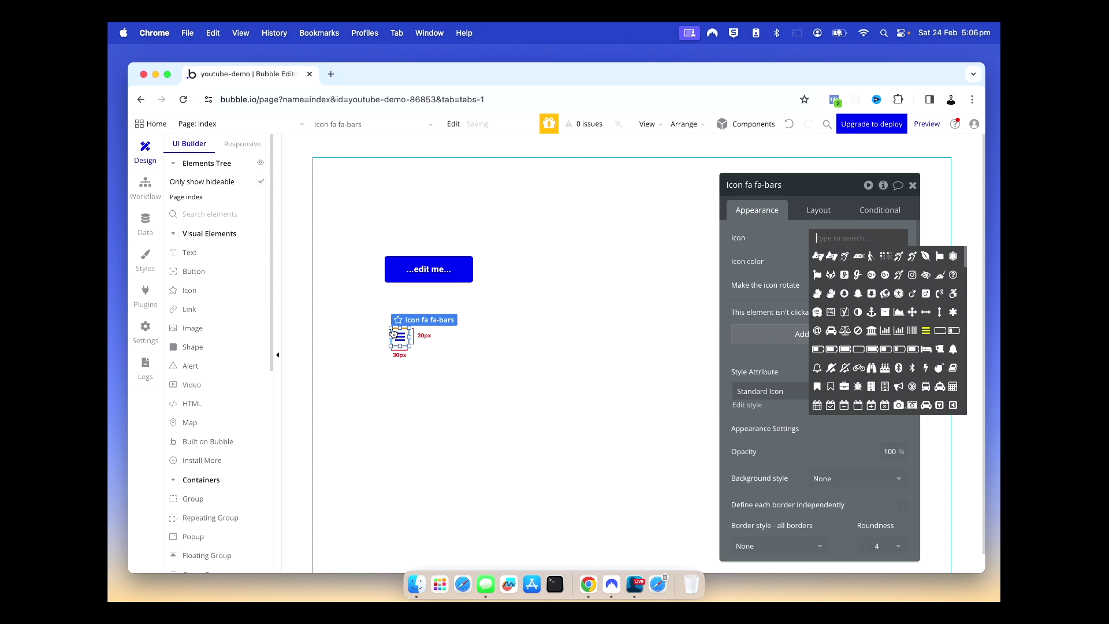
{"action": "left_click_drag", "start_coordinate": [235, 354], "coordinate": [512, 322]}
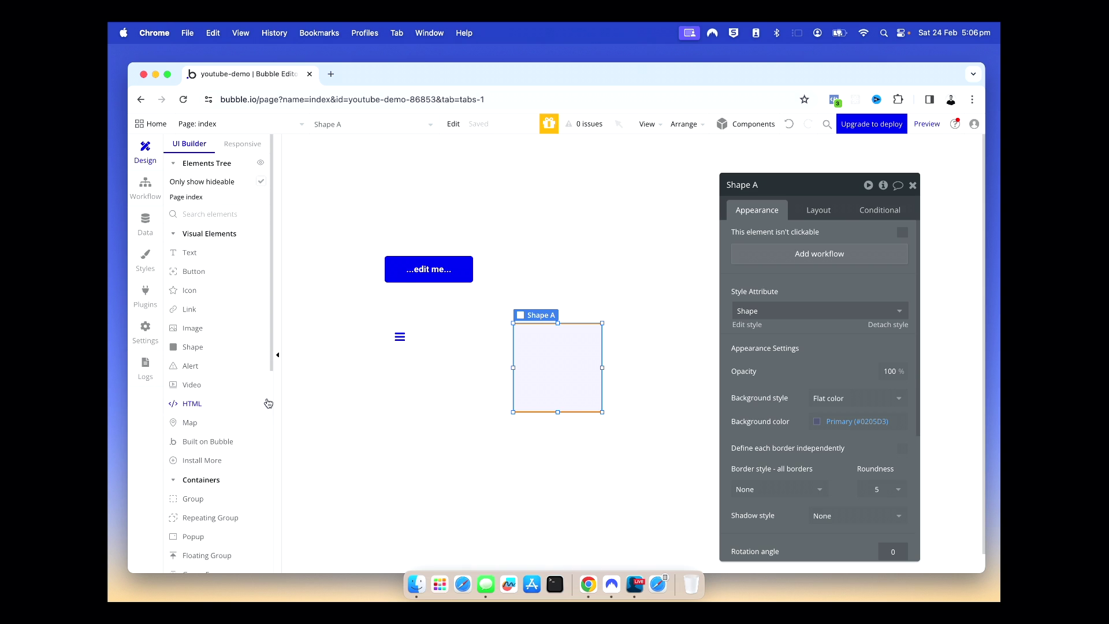
{"action": "left_click", "coordinate": [346, 340]}
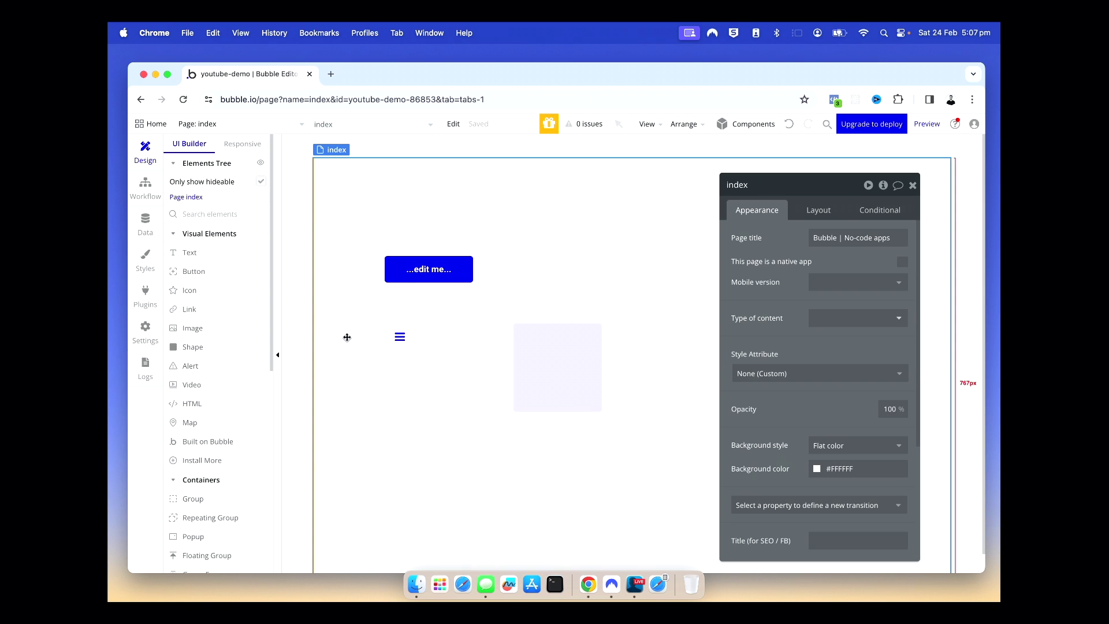
Review the button's appearance, layout and conditional properties, and set its width to 300 px
{"action": "left_click", "coordinate": [443, 271]}
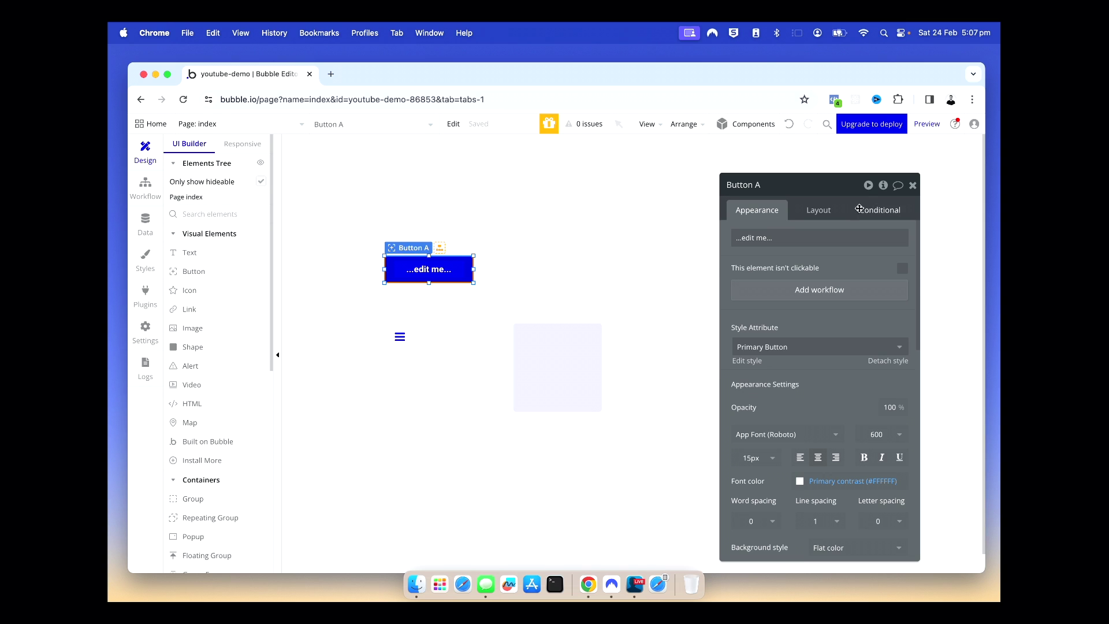
{"action": "left_click", "coordinate": [912, 185]}
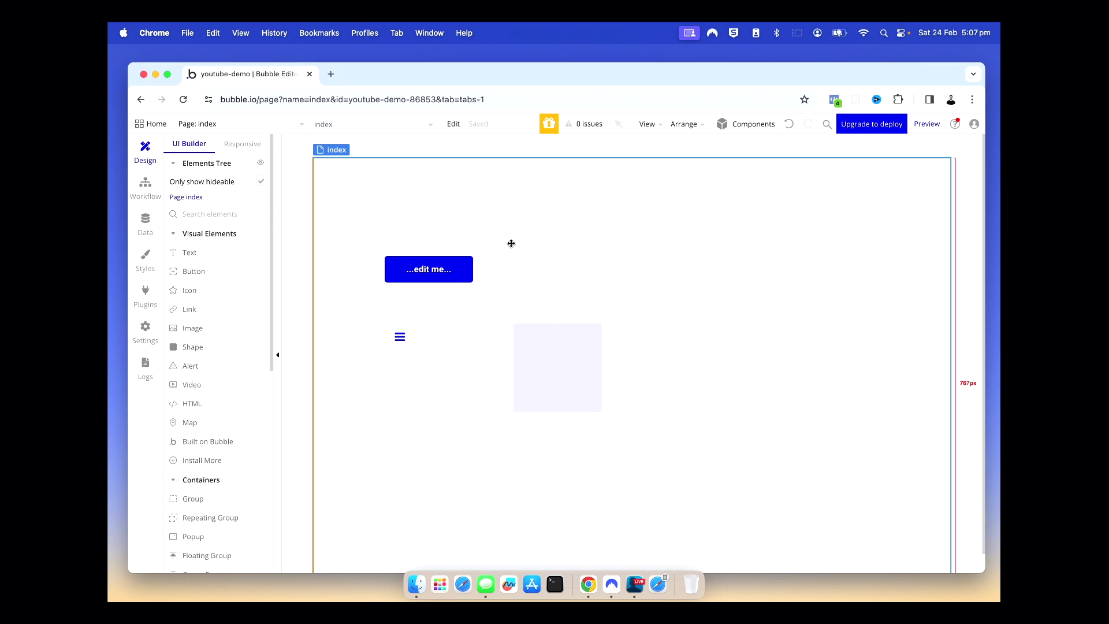
{"action": "double_click", "coordinate": [438, 279]}
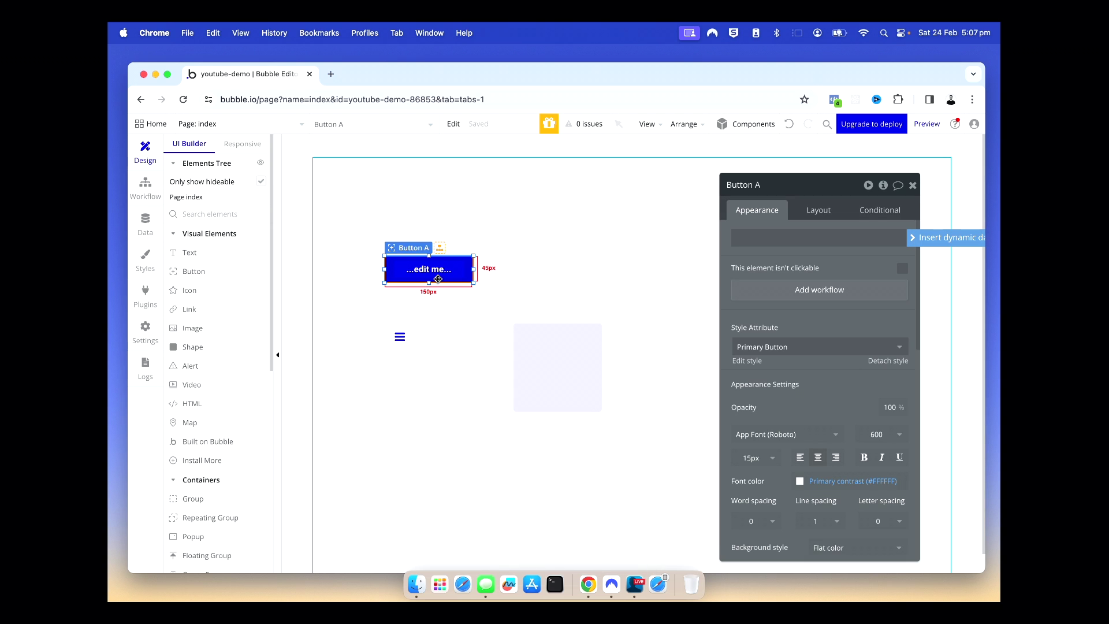
{"action": "left_click", "coordinate": [825, 216]}
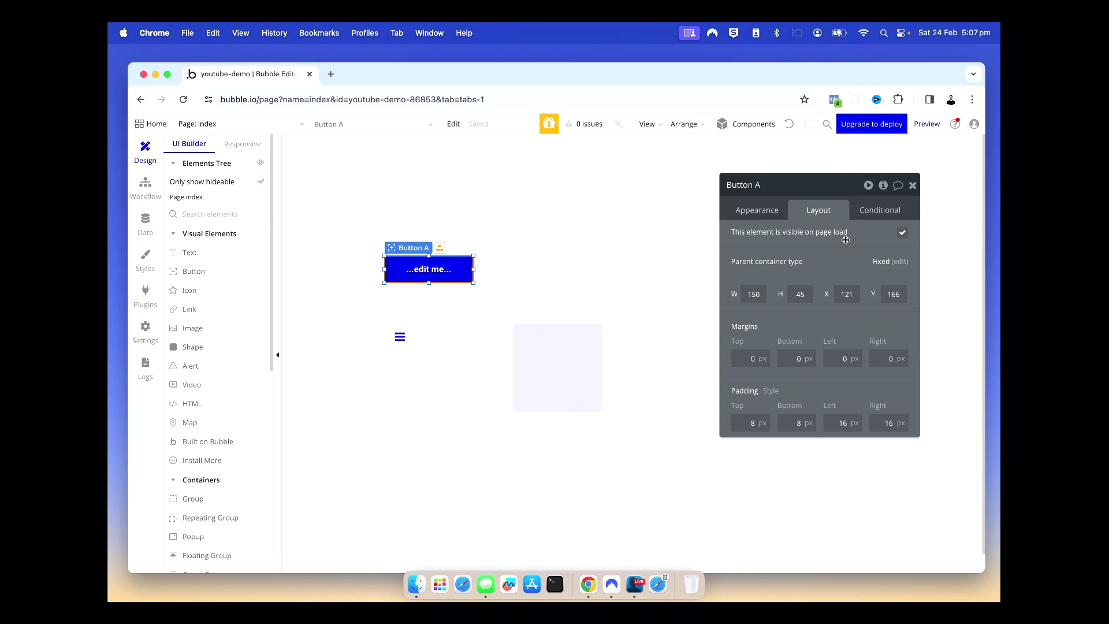
{"action": "left_click", "coordinate": [873, 215]}
{"action": "left_click", "coordinate": [826, 216]}
{"action": "left_click", "coordinate": [758, 295]}
{"action": "type", "text": "300"}
Change the button's caption to "Button"
{"action": "left_click", "coordinate": [744, 211]}
{"action": "left_click", "coordinate": [778, 242]}
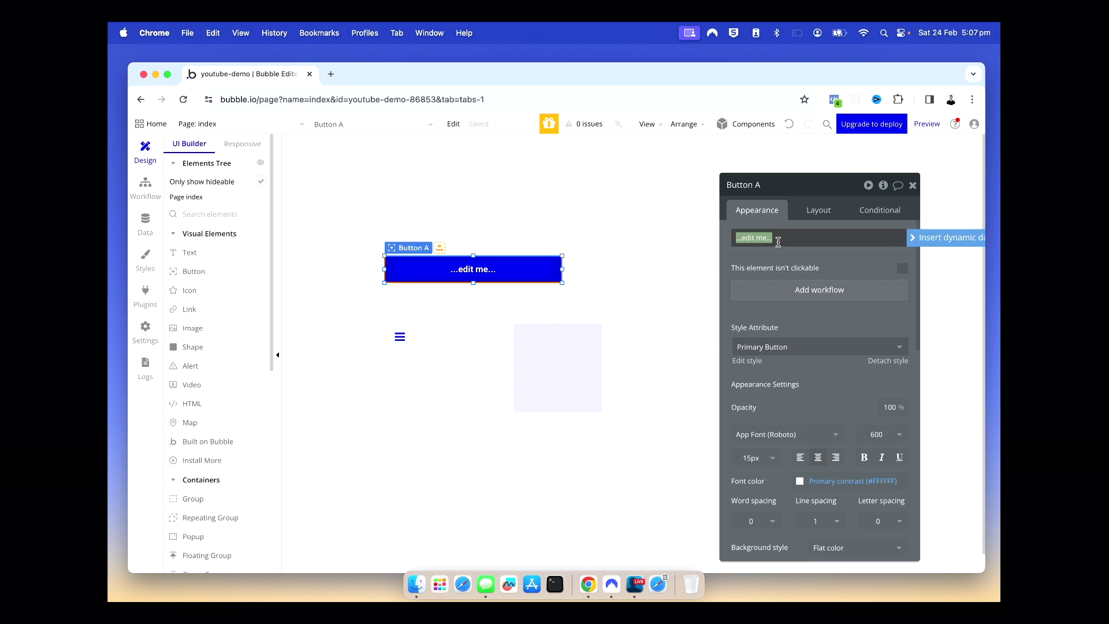
{"action": "type", "text": "Button"}
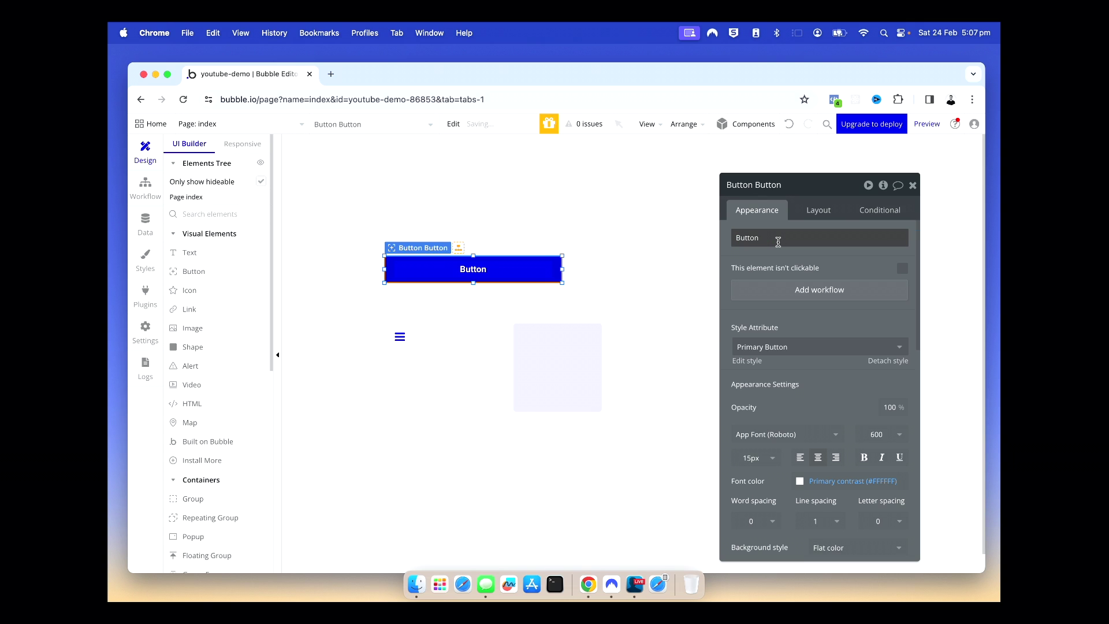
{"action": "left_click", "coordinate": [591, 289]}
Replace the bars icon on the page with the Snapchat ghost icon
{"action": "left_click", "coordinate": [401, 335]}
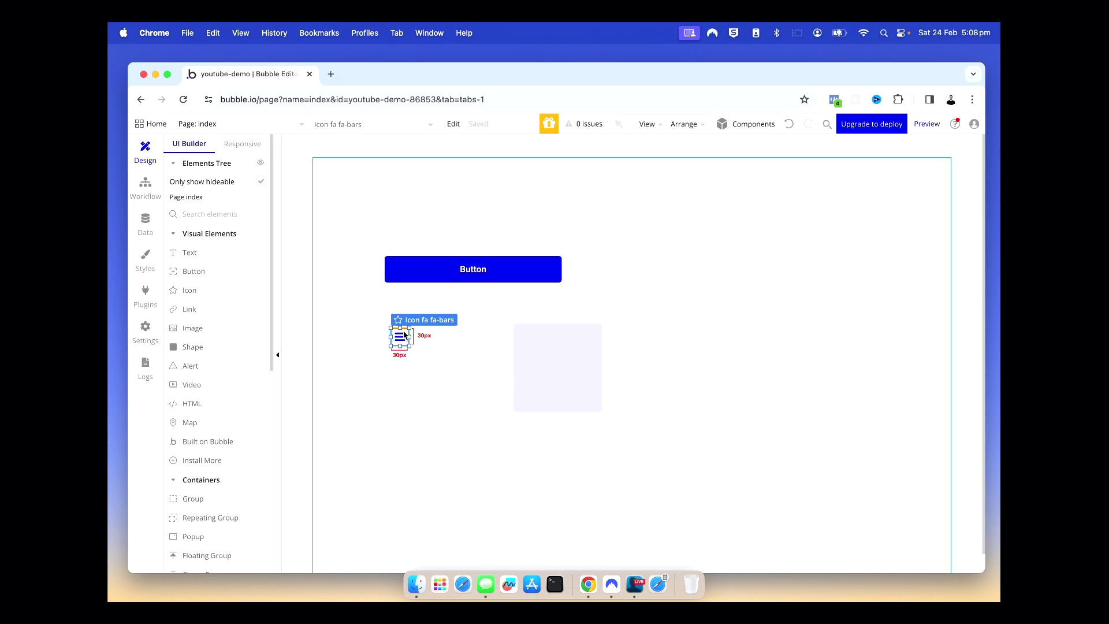
{"action": "double_click", "coordinate": [401, 335]}
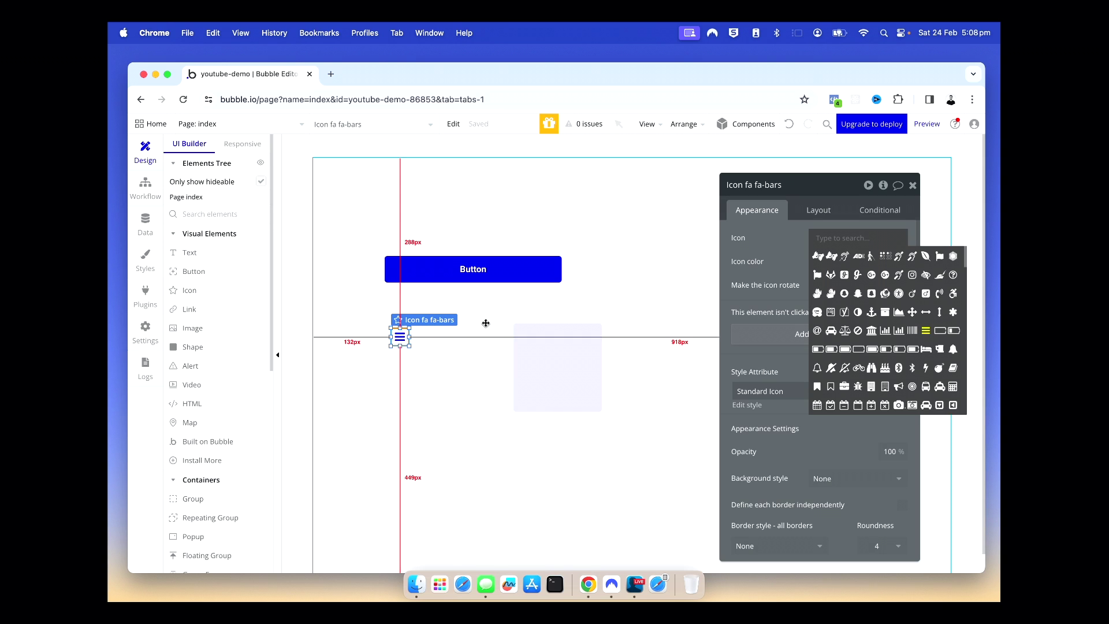
{"action": "left_click", "coordinate": [857, 294]}
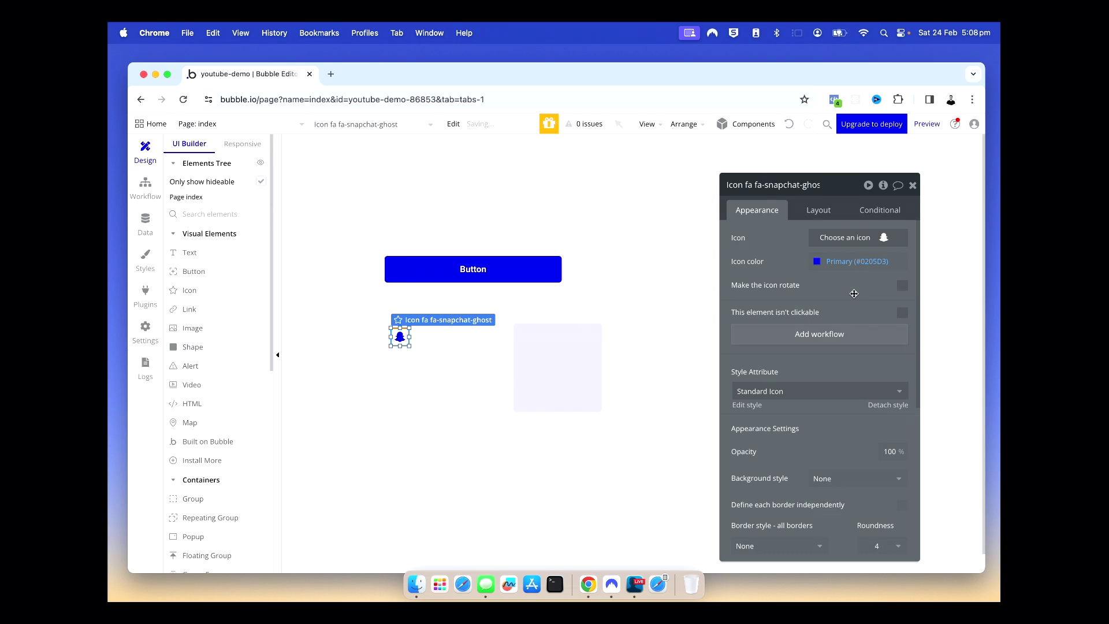
{"action": "key", "text": "alt"}
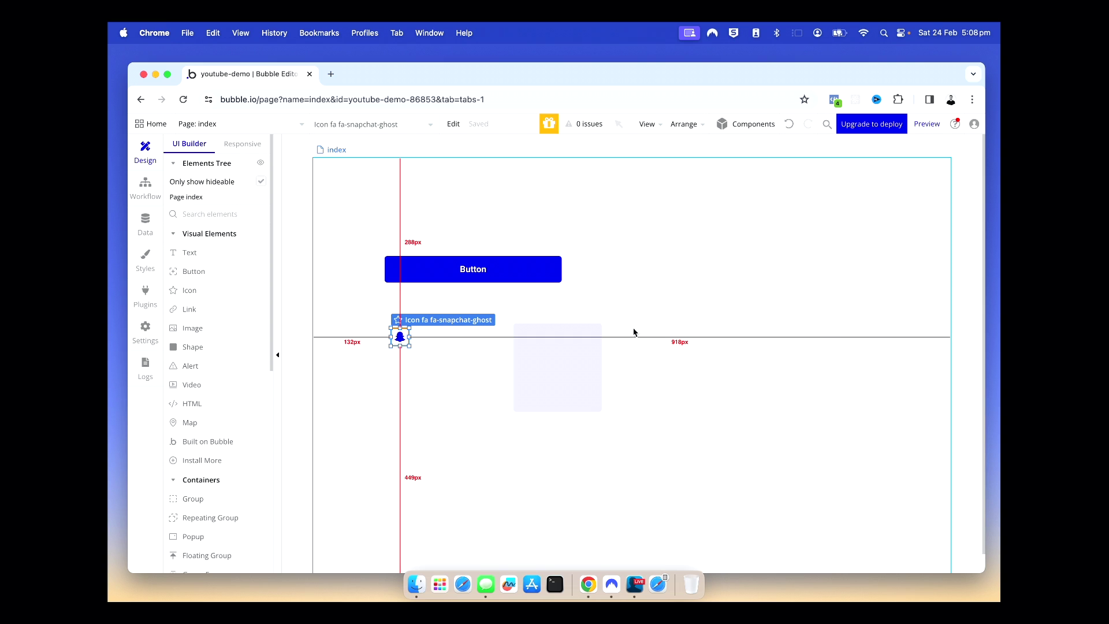
Delete the shape, the icon and the button from the index page
{"action": "left_click", "coordinate": [562, 373]}
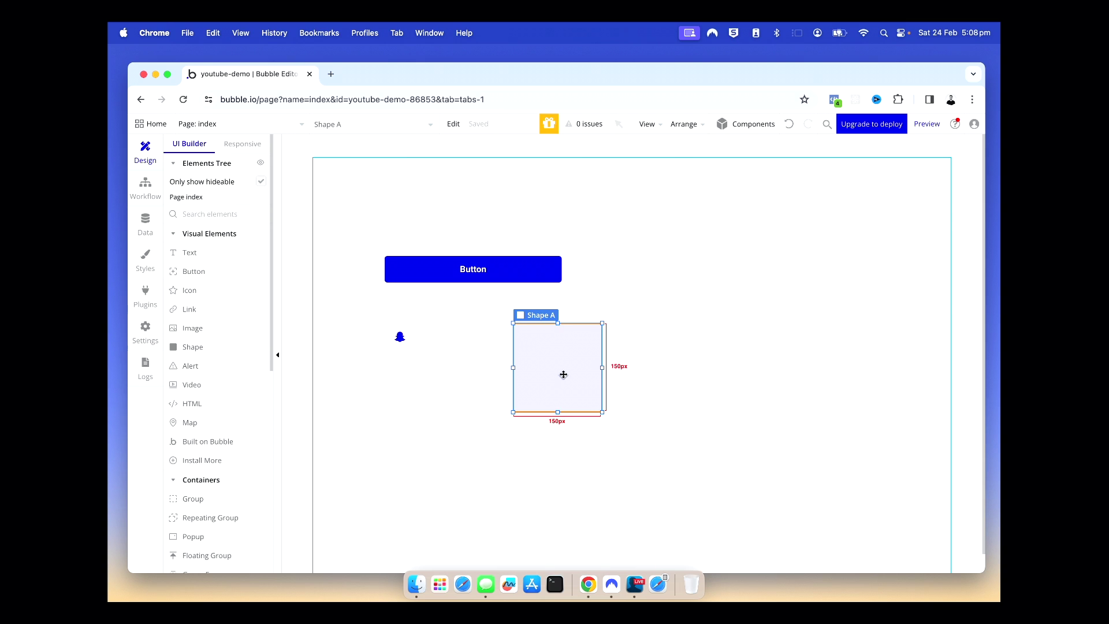
{"action": "key", "text": "Delete"}
{"action": "left_click", "coordinate": [398, 337]}
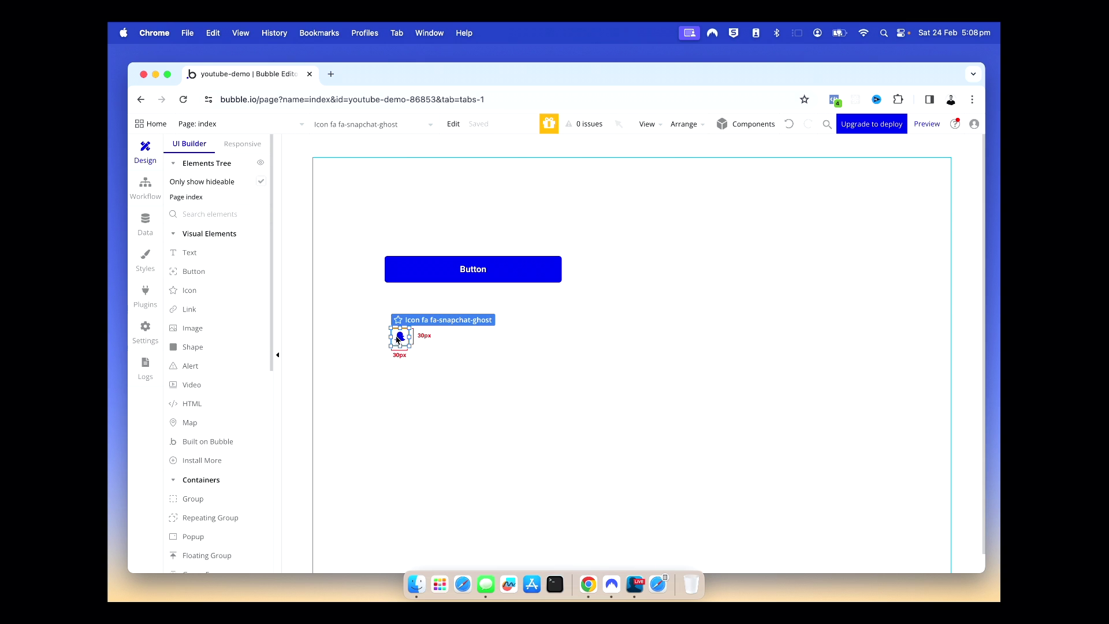
{"action": "key", "text": "Delete"}
{"action": "left_click", "coordinate": [539, 271]}
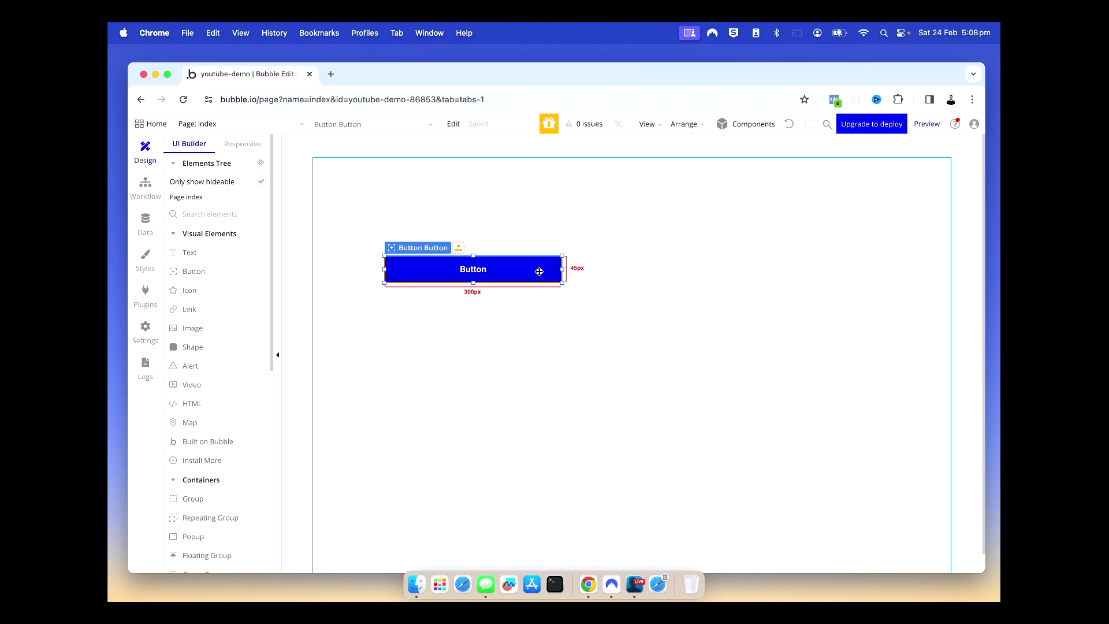
{"action": "key", "text": "Delete"}
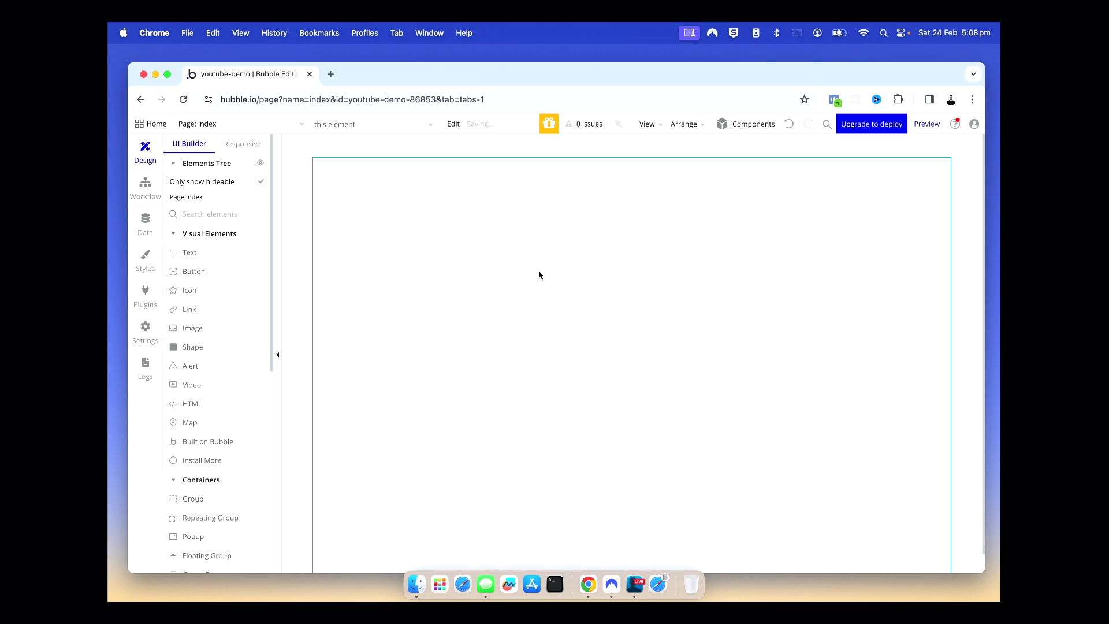
{"action": "left_click", "coordinate": [538, 274]}
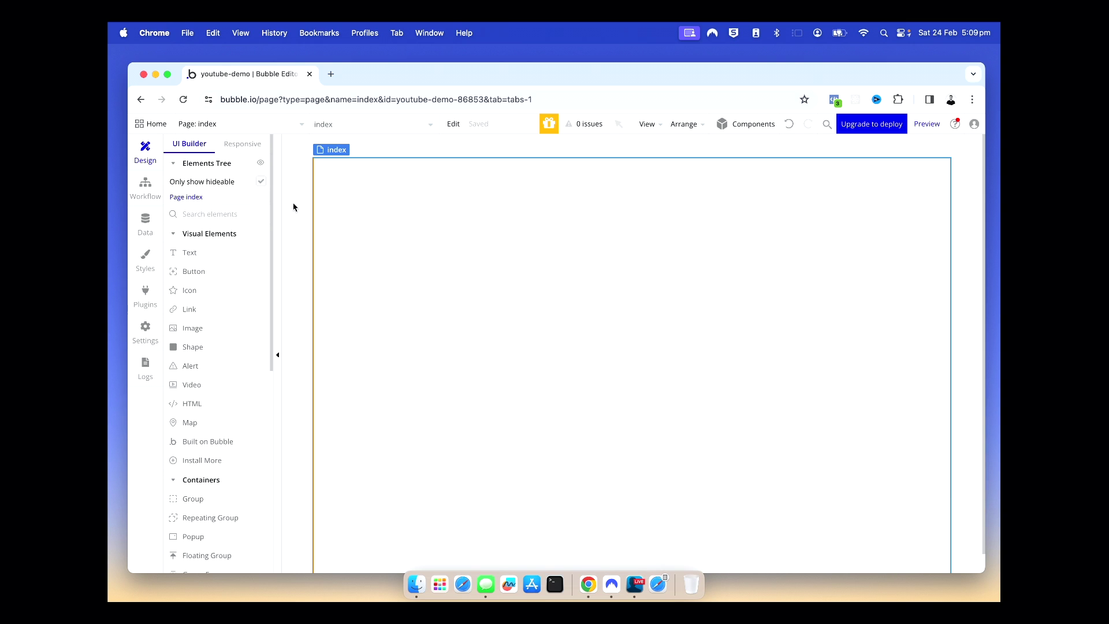
Create a new page named dashboard without cloning an existing page
{"action": "left_click", "coordinate": [277, 127]}
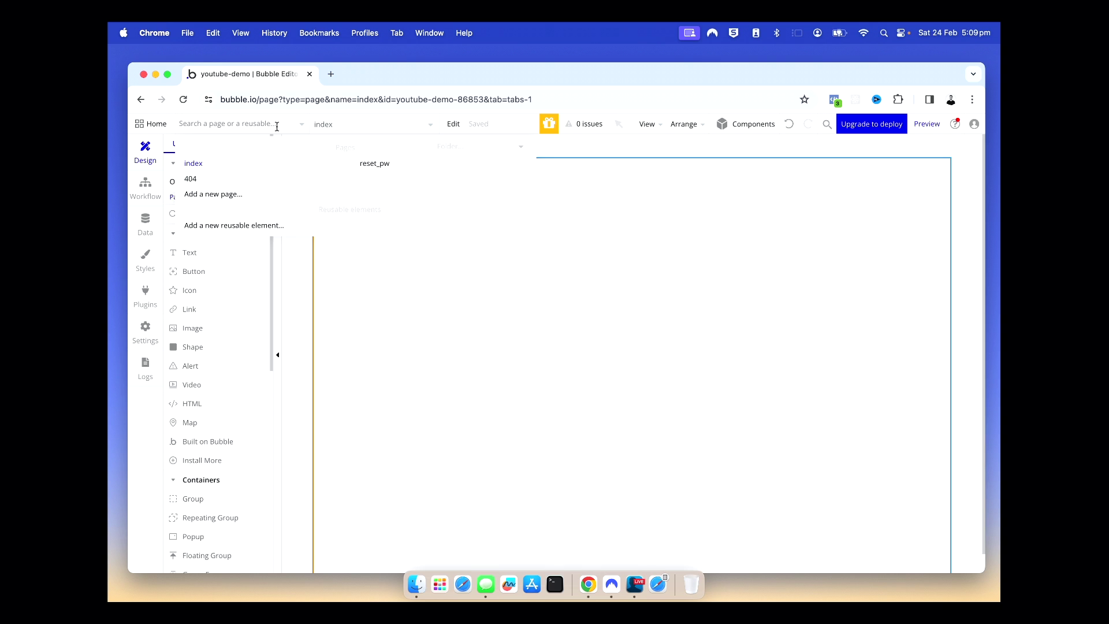
{"action": "left_click", "coordinate": [223, 195]}
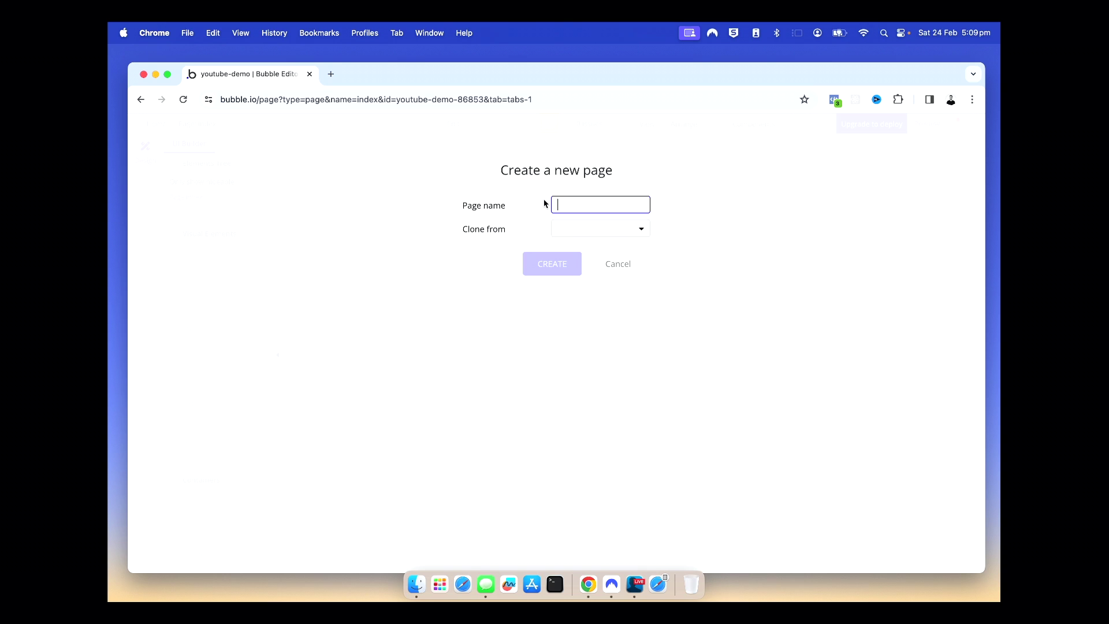
{"action": "type", "text": "dashboard"}
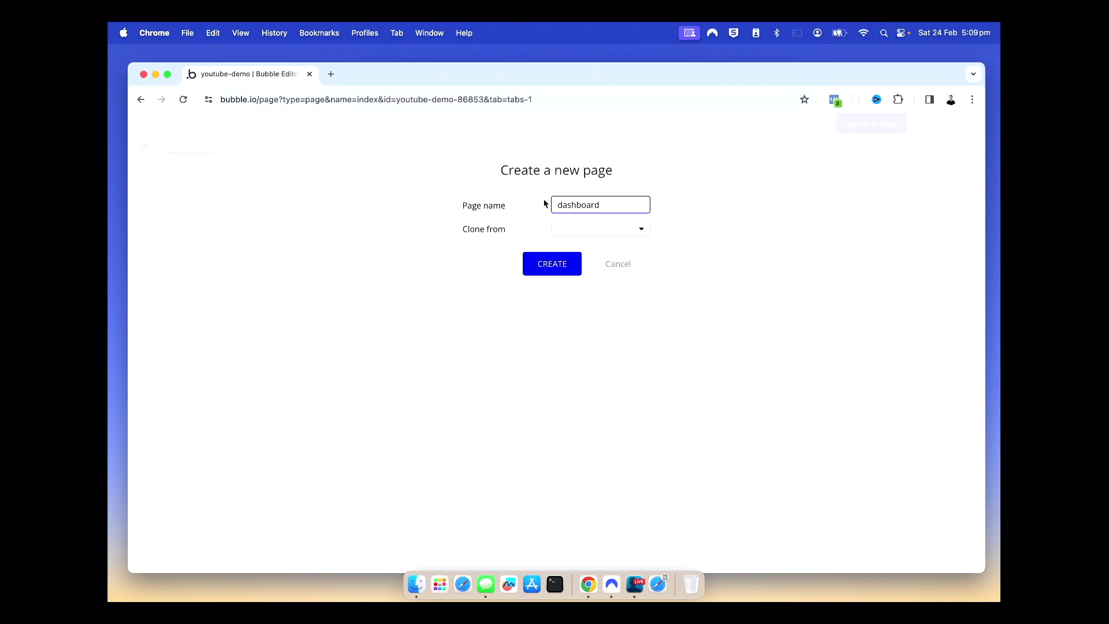
{"action": "left_click", "coordinate": [564, 263]}
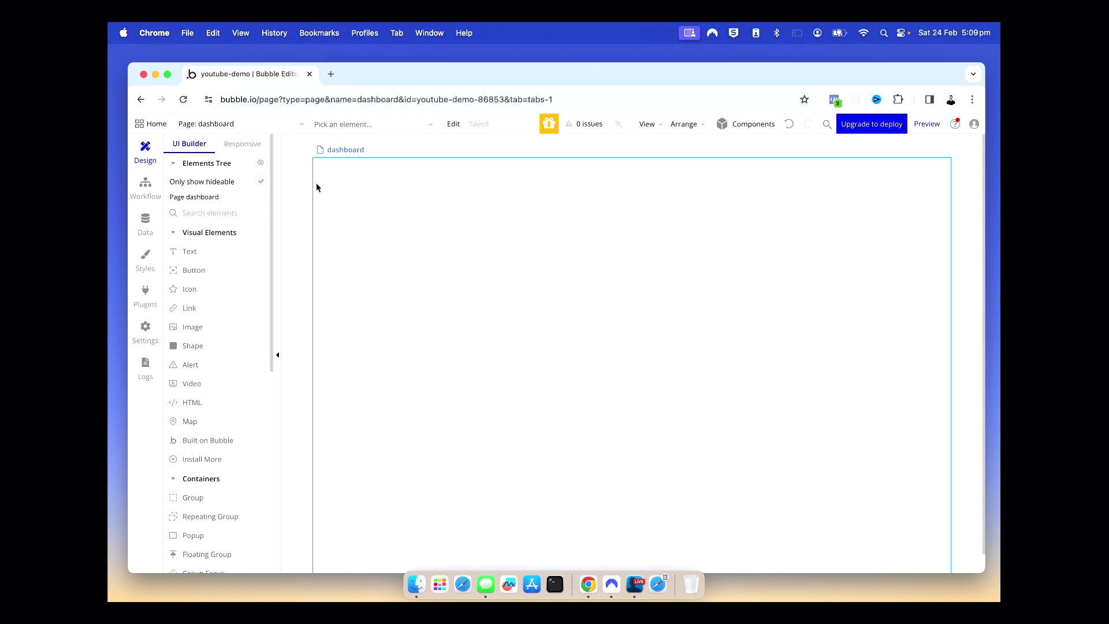
Switch to the index page and return to the dashboard page
{"action": "left_click", "coordinate": [295, 191]}
{"action": "left_click", "coordinate": [275, 128]}
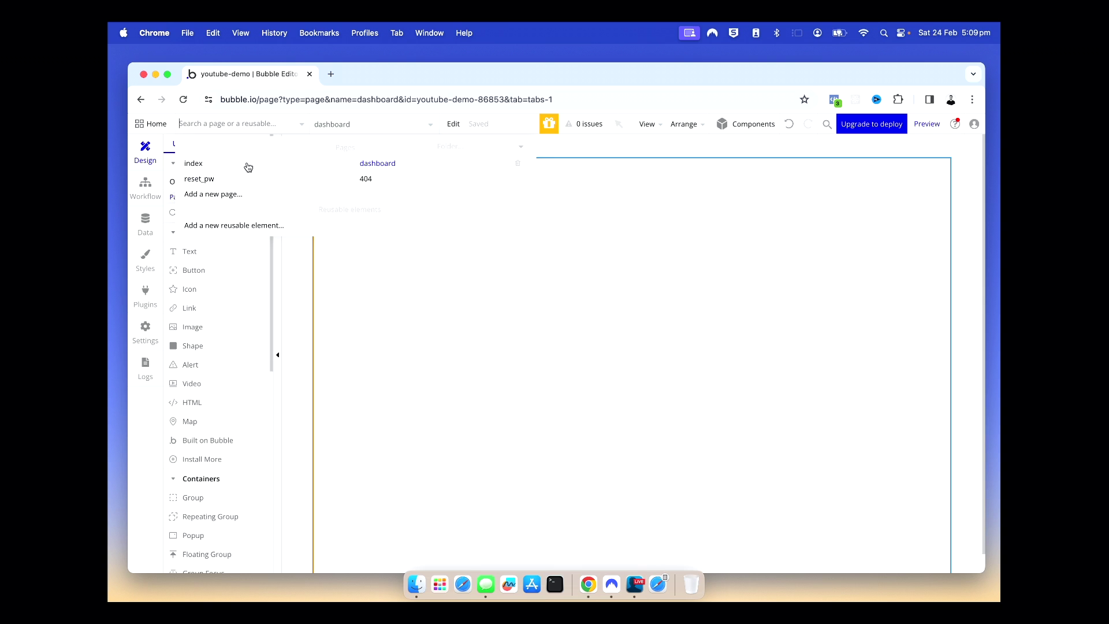
{"action": "left_click", "coordinate": [235, 167]}
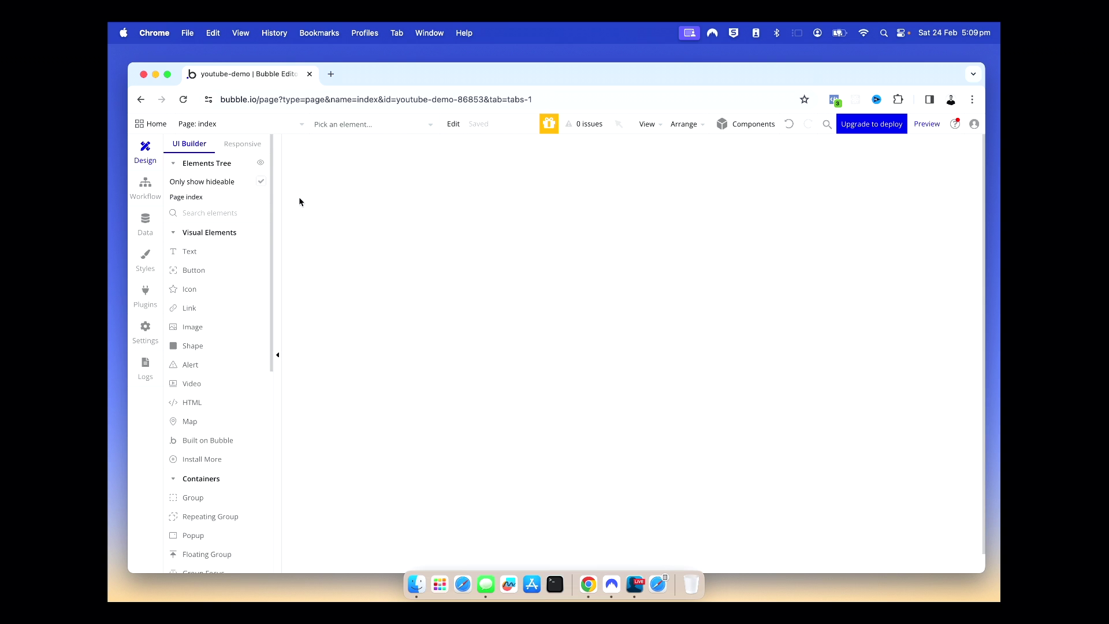
{"action": "left_click", "coordinate": [299, 124]}
{"action": "left_click", "coordinate": [374, 164]}
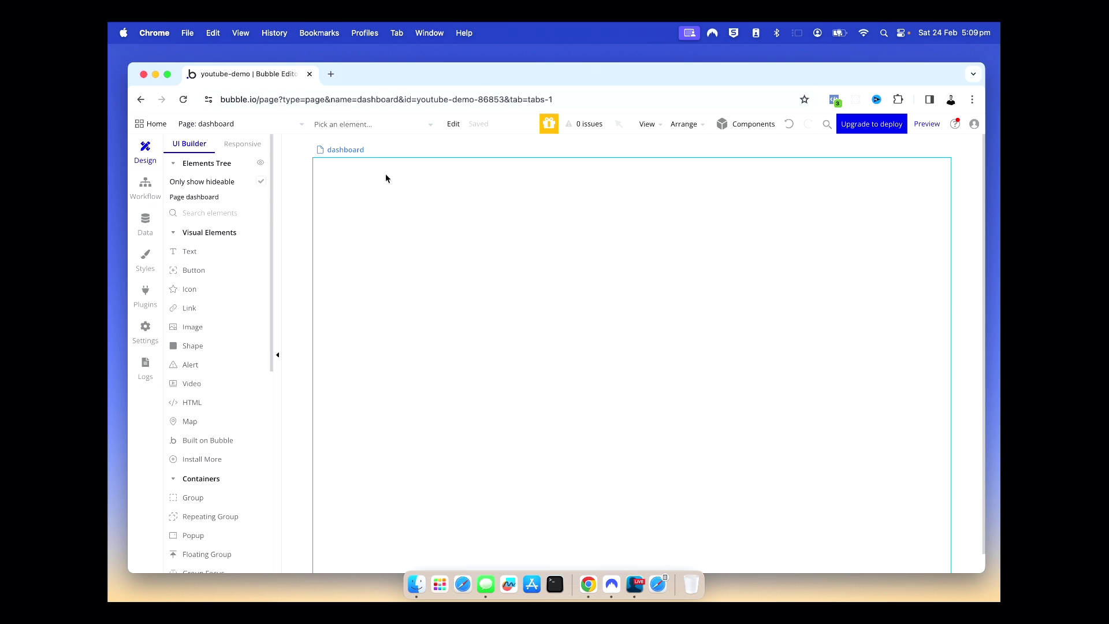
{"action": "left_click", "coordinate": [404, 217]}
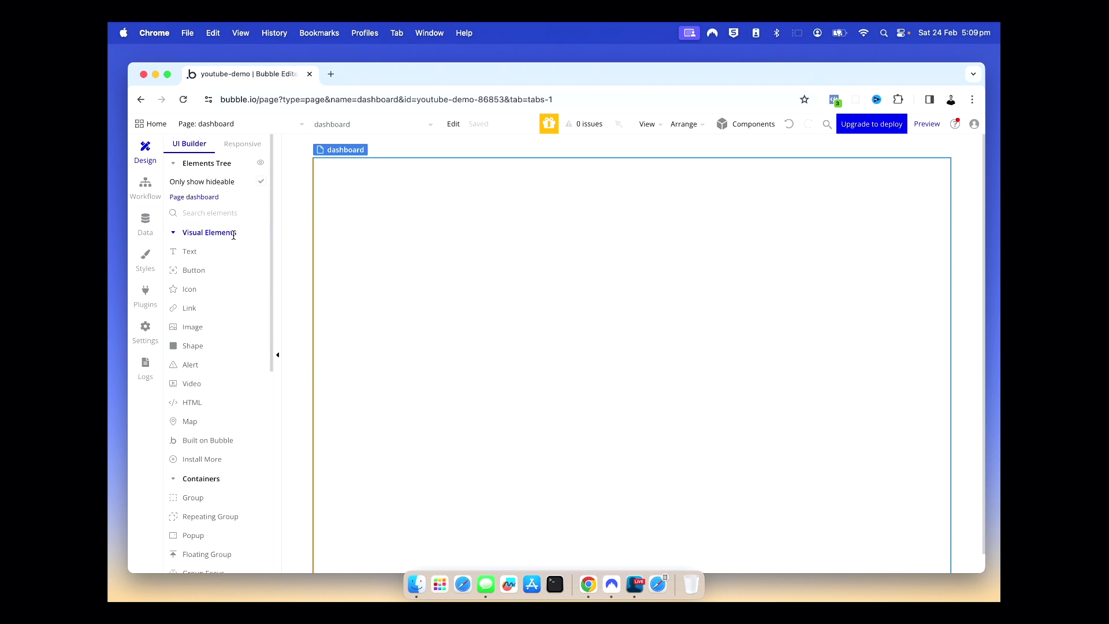
Add a text element reading "Dashboard" to the dashboard page
{"action": "left_click_drag", "start_coordinate": [189, 252], "coordinate": [471, 254]}
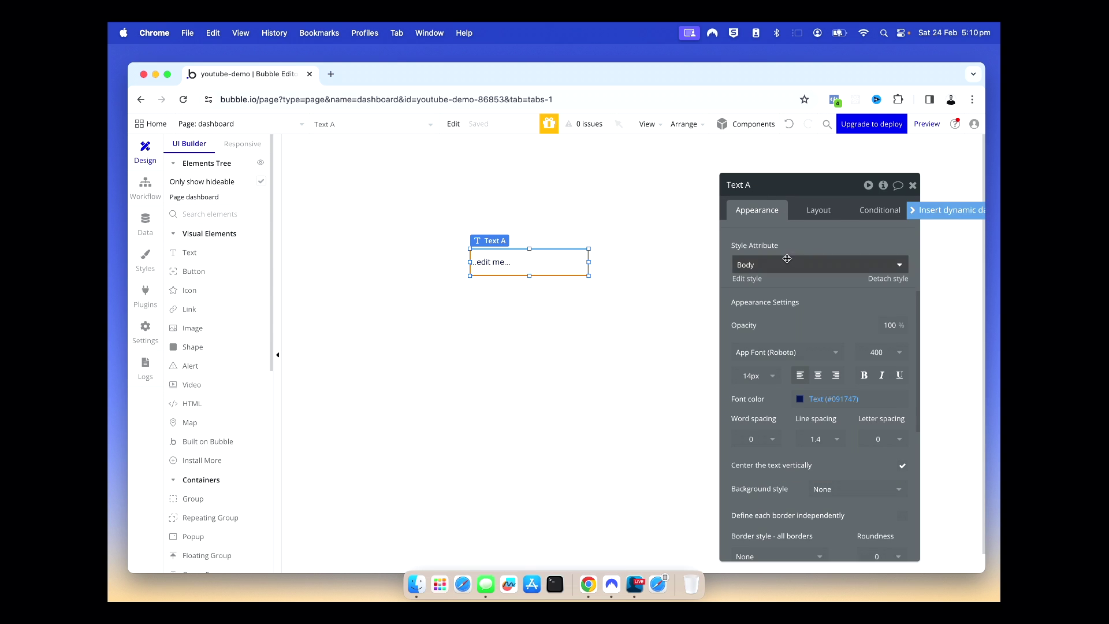
{"action": "key", "text": "BackSpace"}
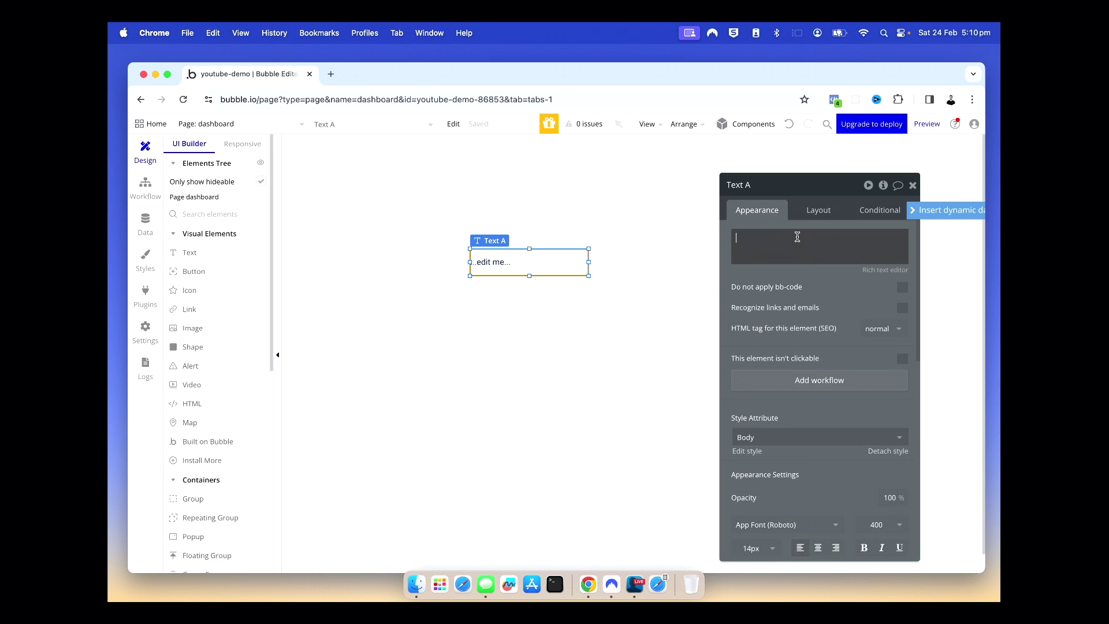
{"action": "type", "text": "Dashboard"}
Set the Dashboard text's font size to 36px and enlarge its box so the whole word fits
{"action": "scroll", "coordinate": [791, 318], "scroll_direction": "down", "scroll_amount": 3}
{"action": "left_click", "coordinate": [772, 400]}
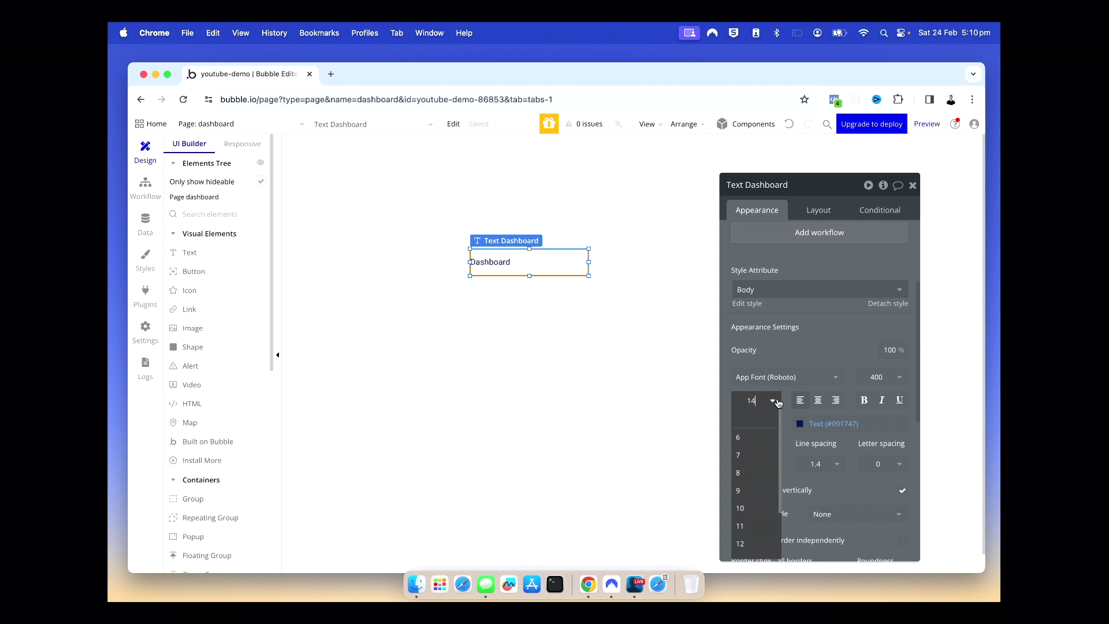
{"action": "scroll", "coordinate": [751, 490], "scroll_direction": "down", "scroll_amount": 5}
{"action": "left_click", "coordinate": [748, 549]}
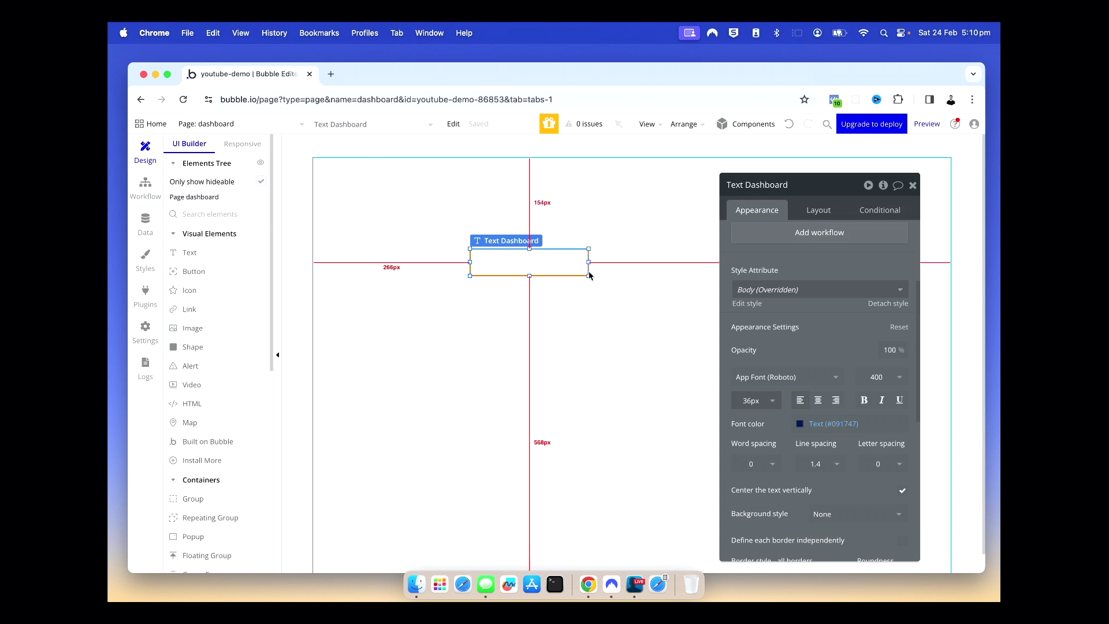
{"action": "left_click_drag", "start_coordinate": [588, 275], "coordinate": [629, 283]}
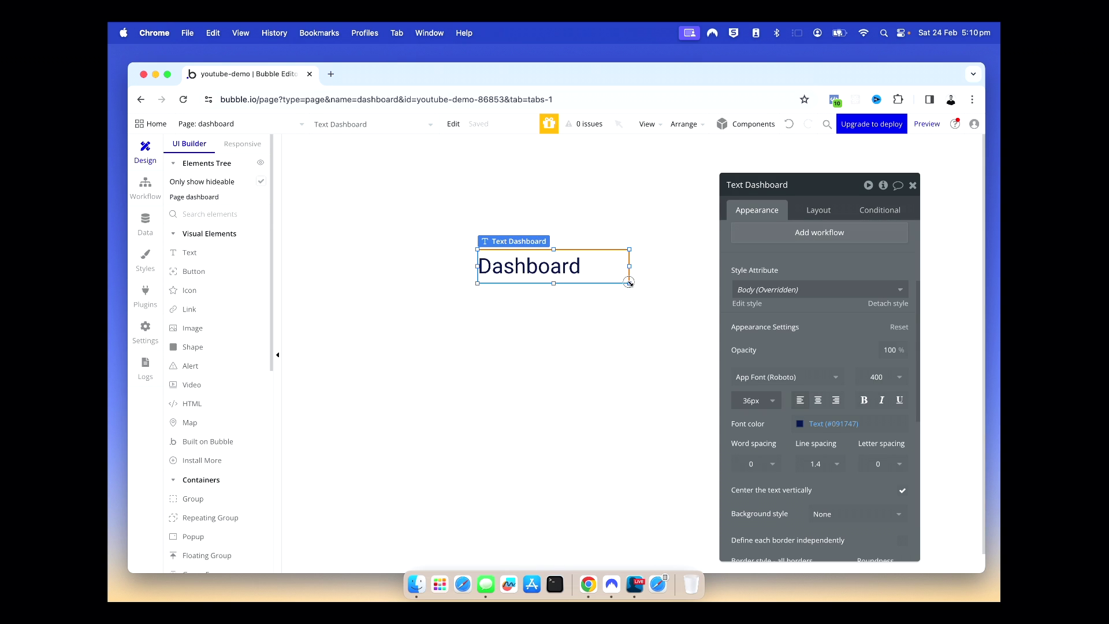
Centre-align the Dashboard text and move its box to the horizontal middle of the page, near the top
{"action": "left_click", "coordinate": [816, 398]}
{"action": "left_click_drag", "start_coordinate": [553, 266], "coordinate": [630, 236]}
{"action": "left_click", "coordinate": [605, 315]}
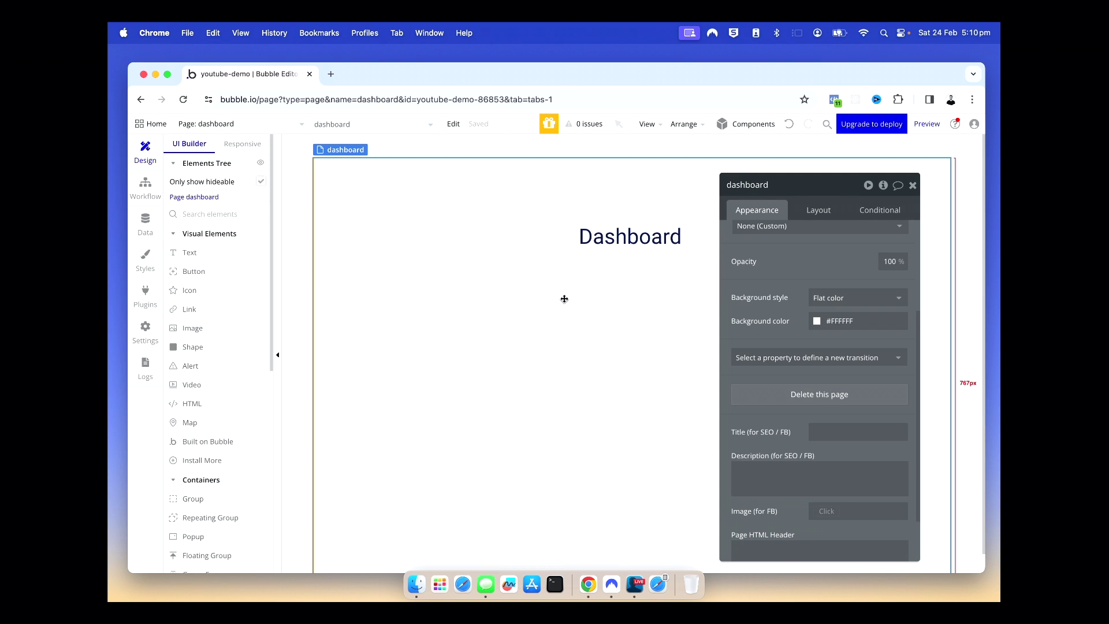
Preview the dashboard page in the browser and return to the editor
{"action": "left_click", "coordinate": [914, 186]}
{"action": "left_click", "coordinate": [927, 124]}
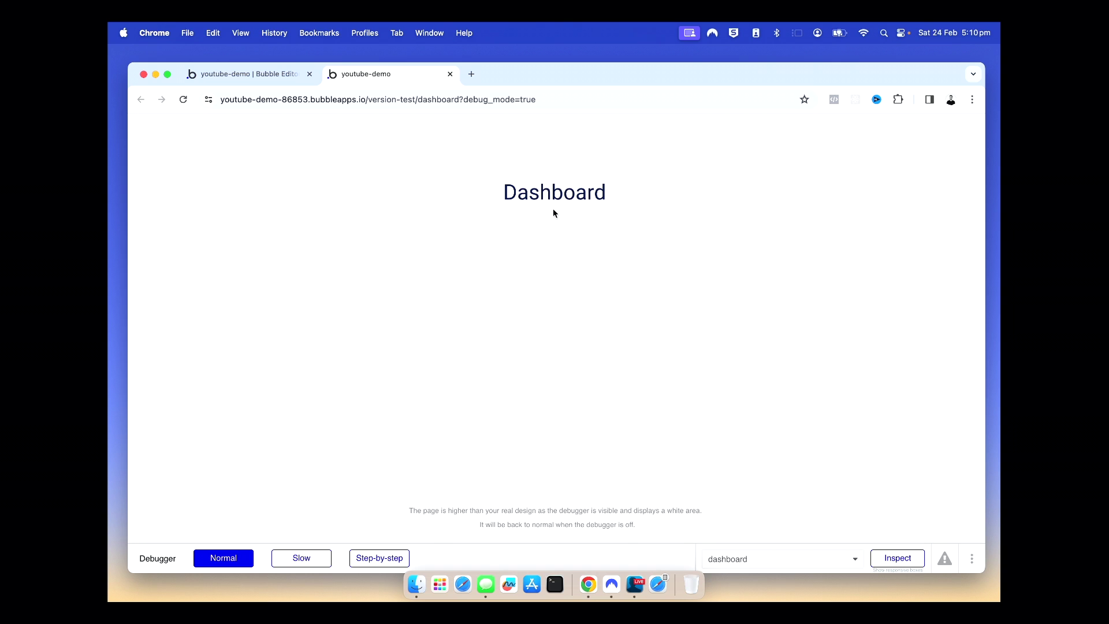
{"action": "left_click", "coordinate": [450, 74]}
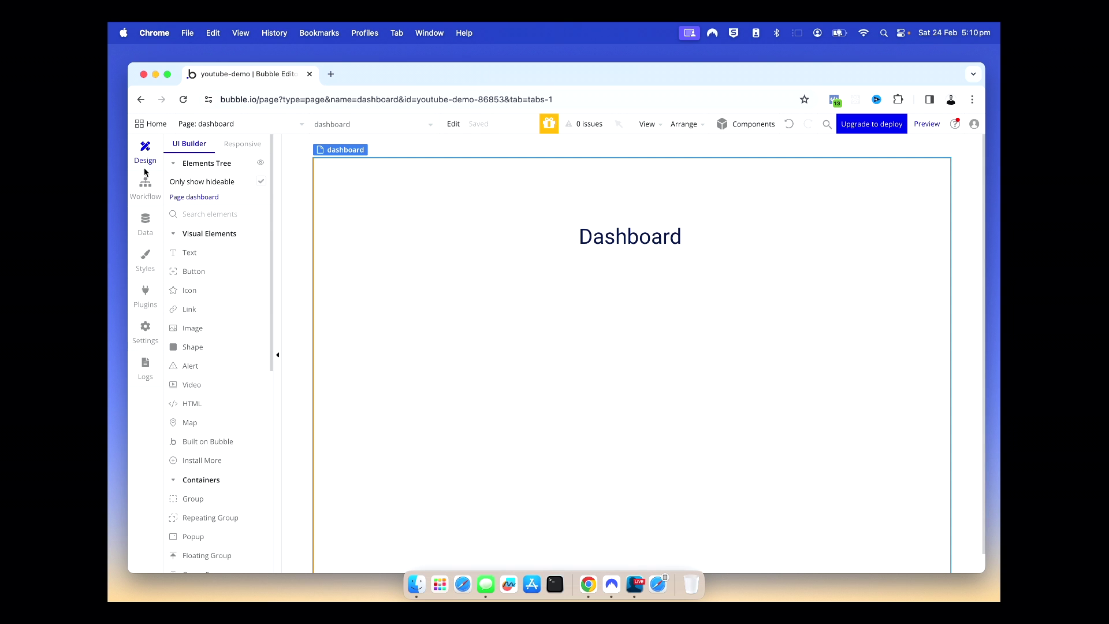
Open the index page and look through the app's Workflow, Data and Styles sections
{"action": "left_click", "coordinate": [302, 123]}
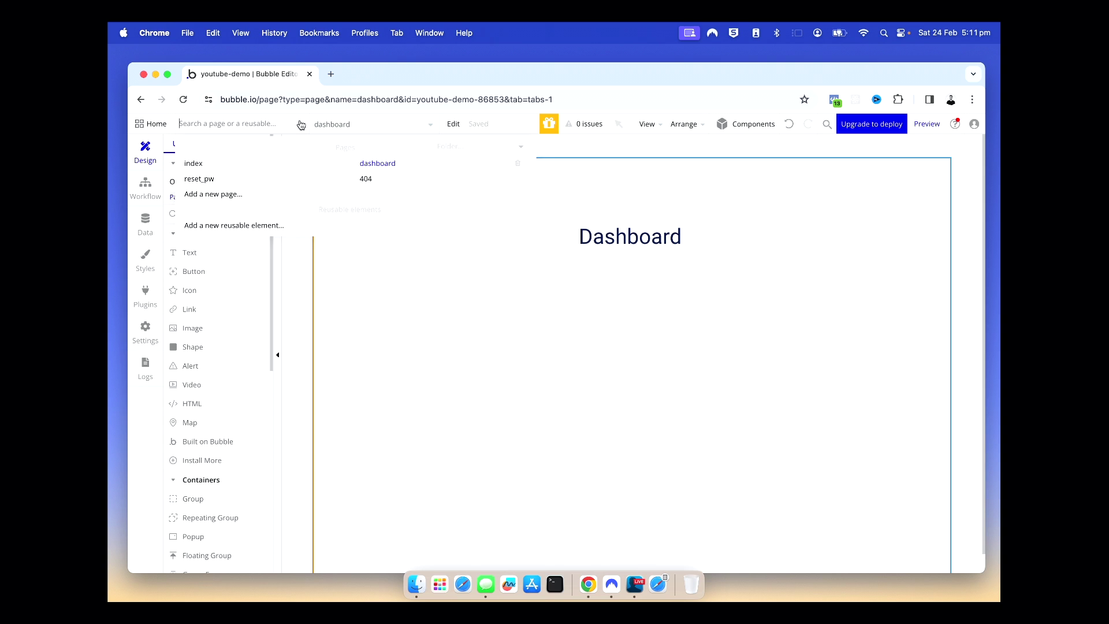
{"action": "left_click", "coordinate": [252, 168]}
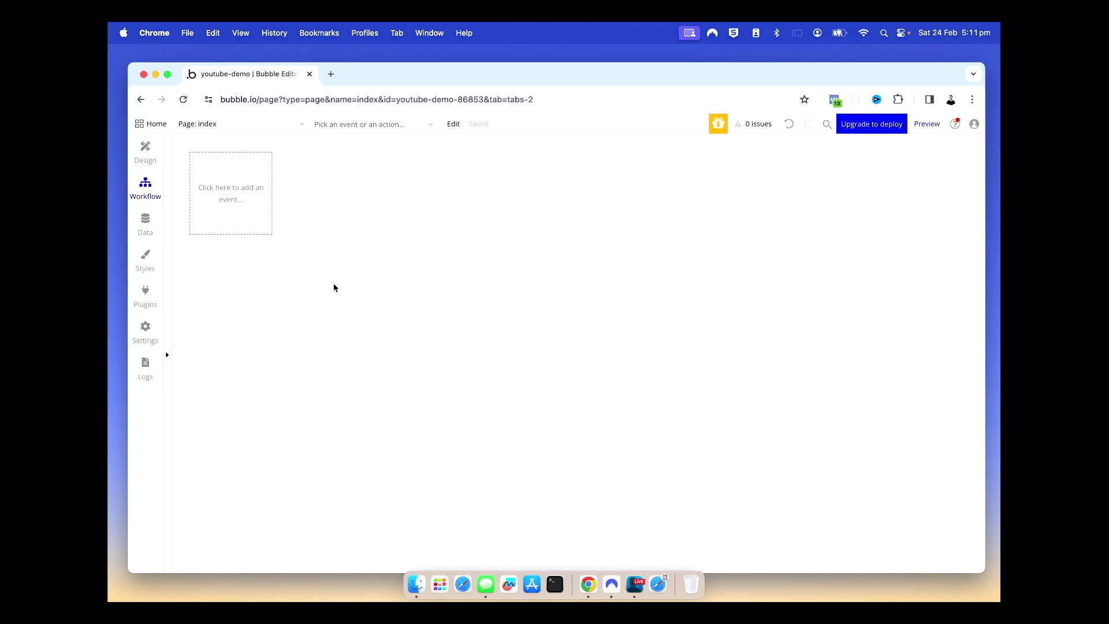
{"action": "left_click", "coordinate": [156, 233]}
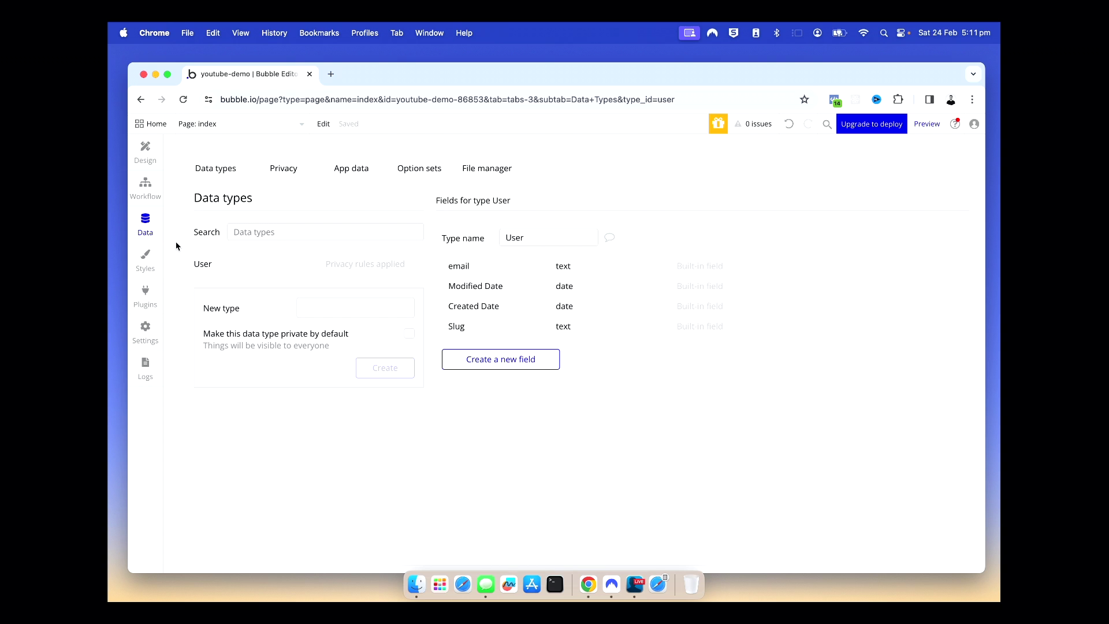
{"action": "left_click", "coordinate": [145, 266]}
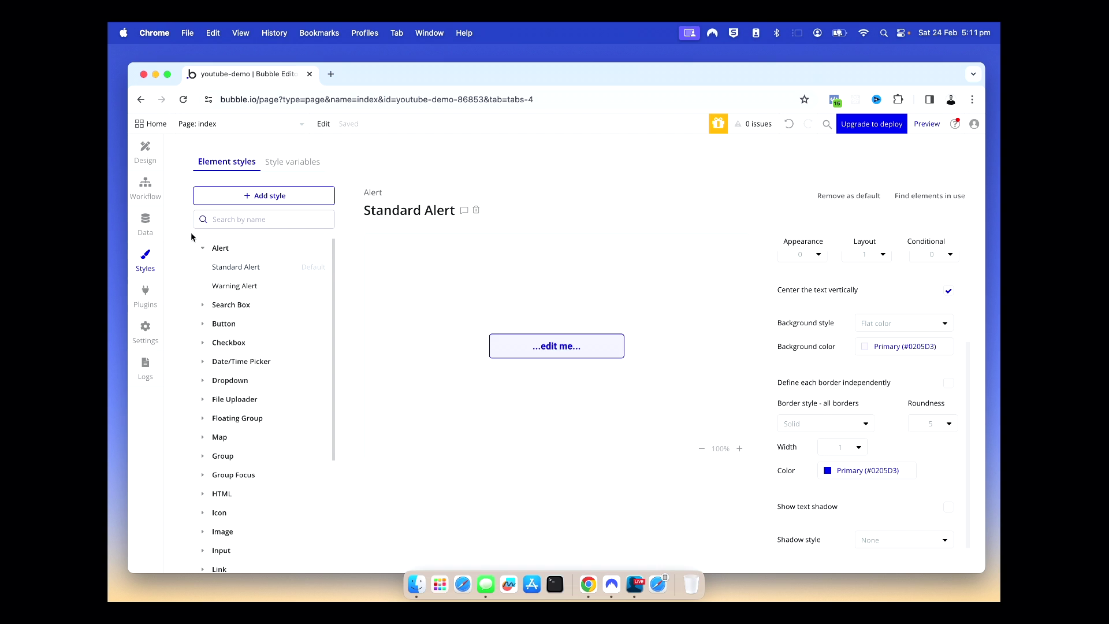
Install the Progress Bar plugin by Bubble
{"action": "left_click", "coordinate": [153, 311]}
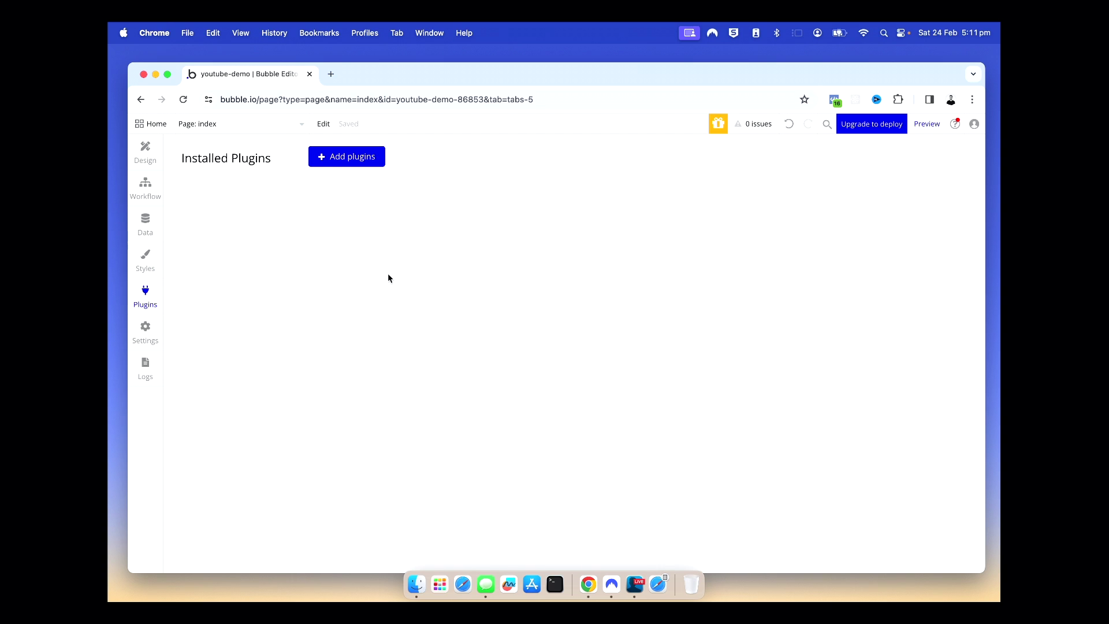
{"action": "left_click", "coordinate": [369, 159]}
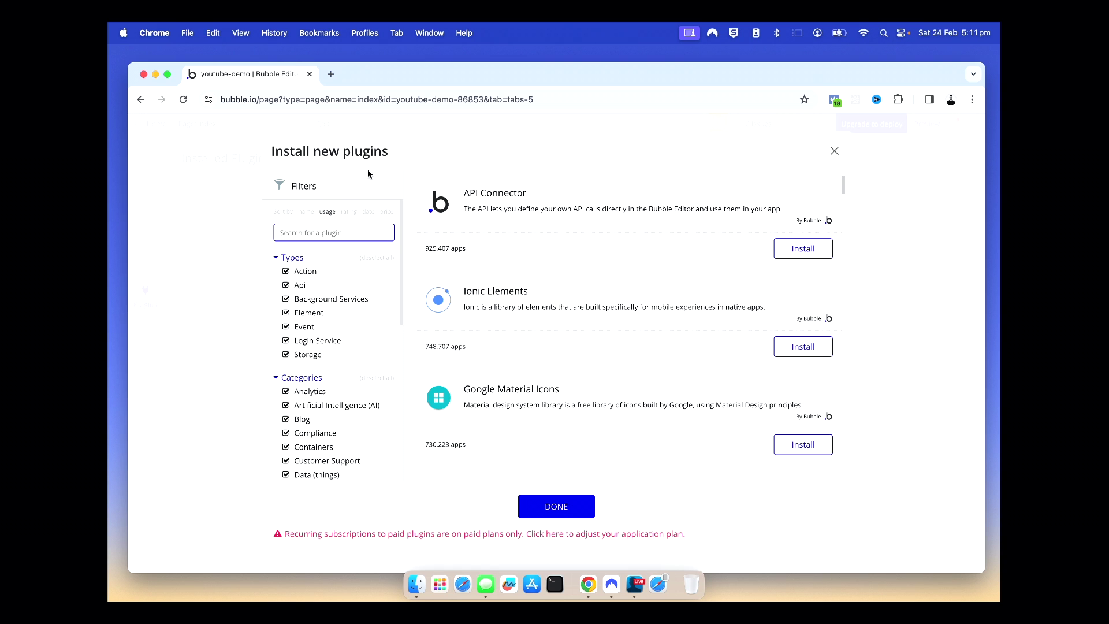
{"action": "scroll", "coordinate": [508, 375], "scroll_direction": "down", "scroll_amount": 5}
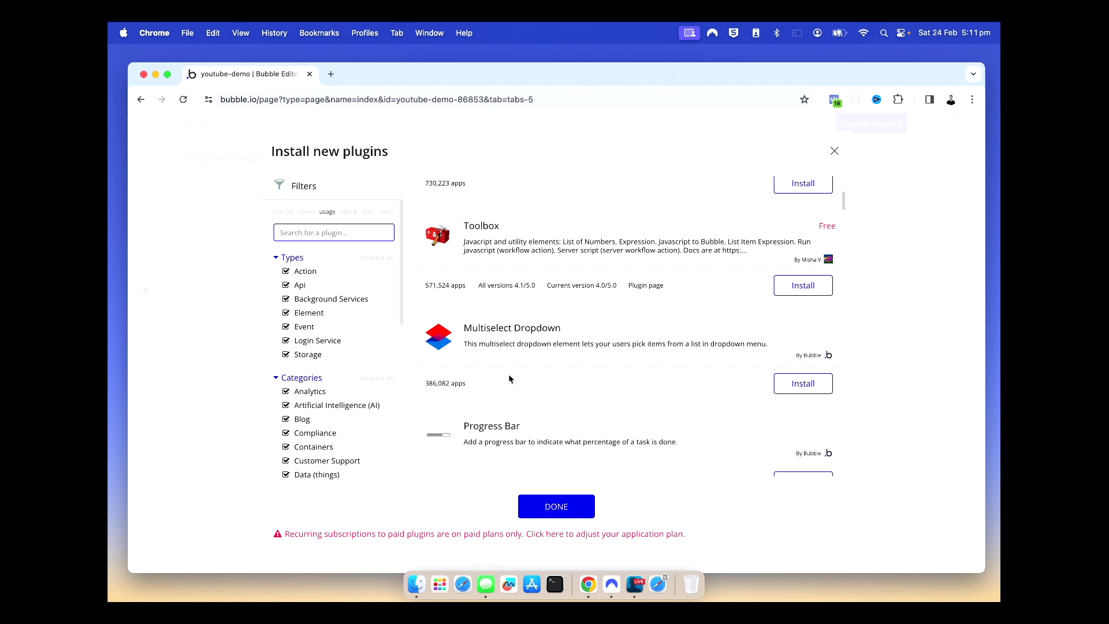
{"action": "scroll", "coordinate": [508, 379], "scroll_direction": "down", "scroll_amount": 3}
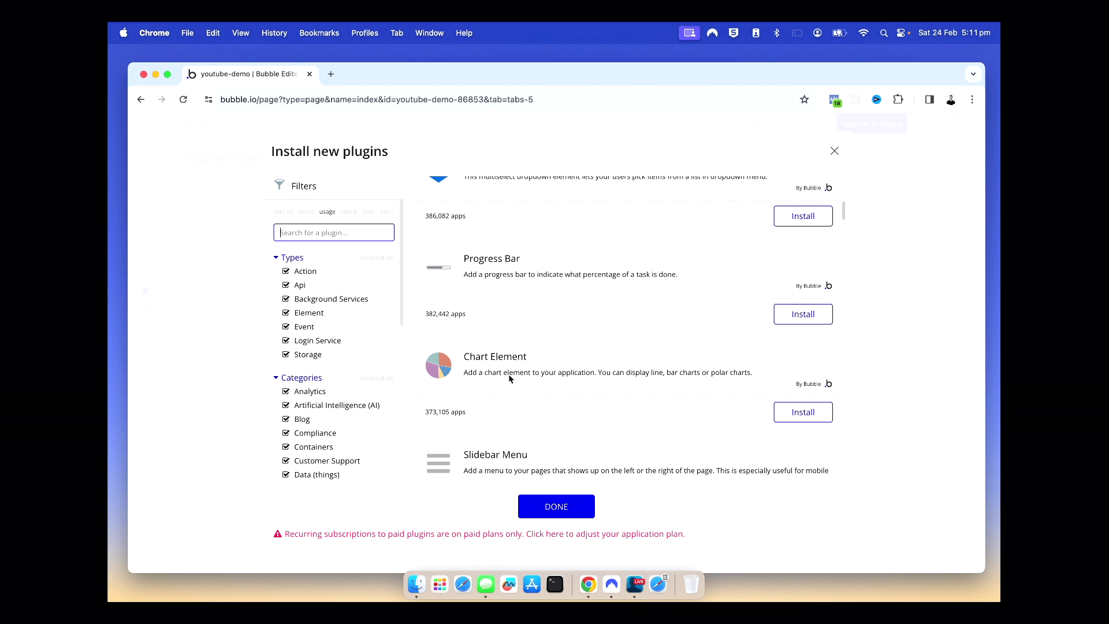
{"action": "left_click", "coordinate": [810, 317]}
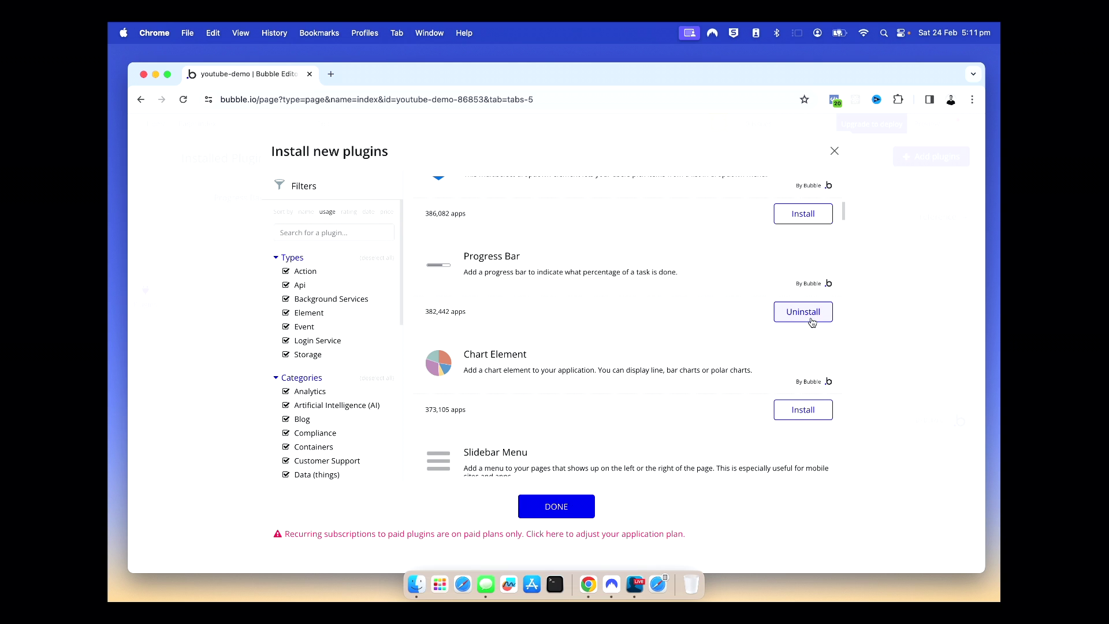
{"action": "left_click", "coordinate": [833, 151]}
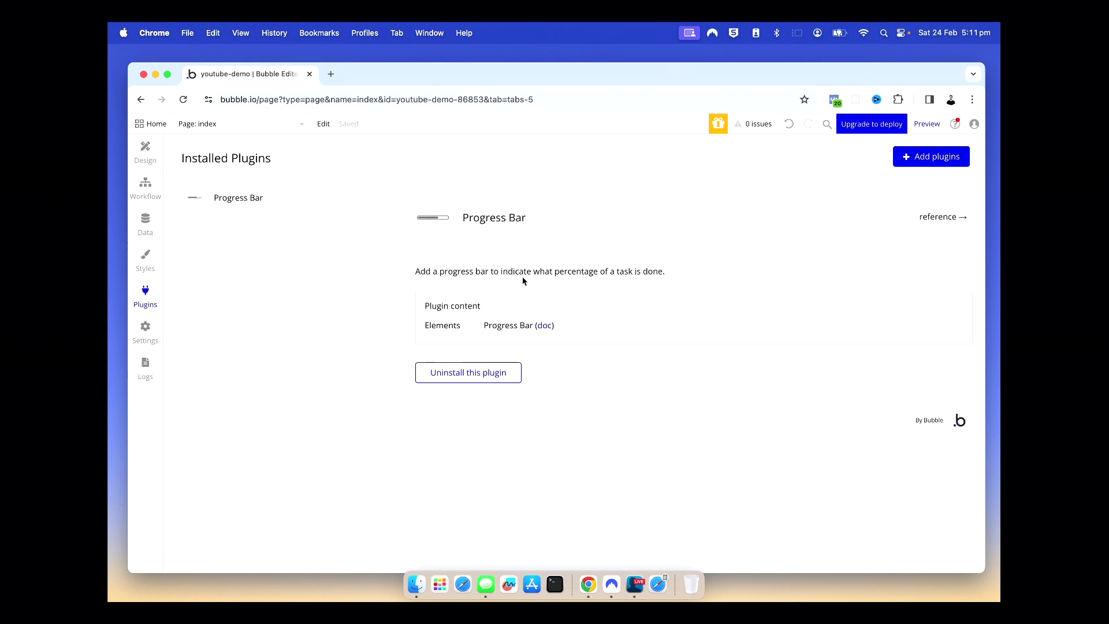
Look over the app's Settings and Logs sections and return to the page design
{"action": "left_click", "coordinate": [136, 334]}
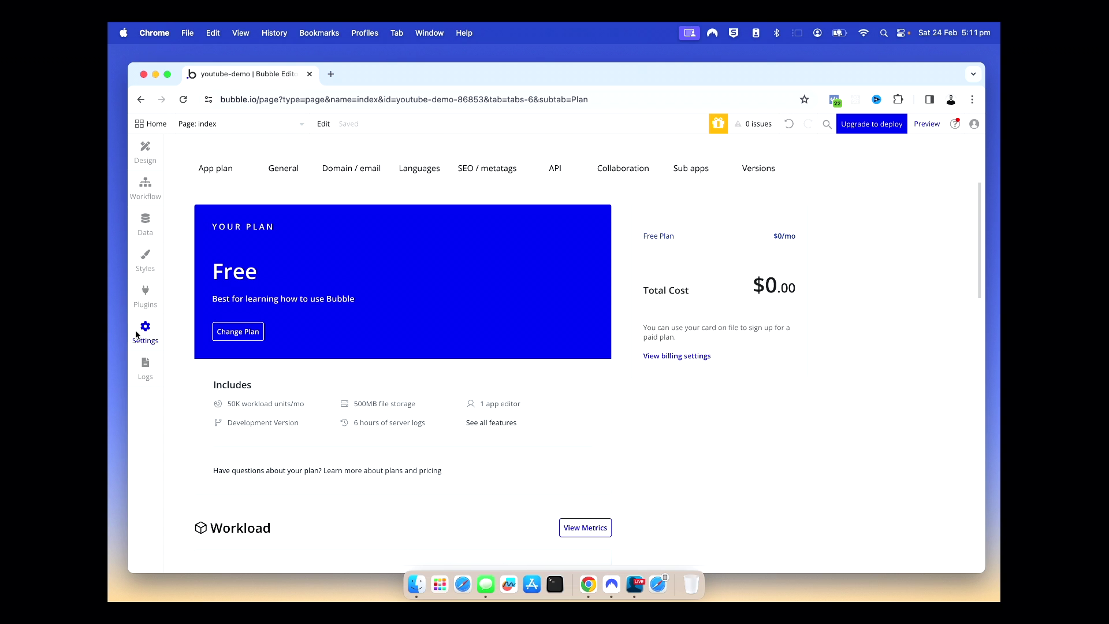
{"action": "left_click", "coordinate": [155, 368]}
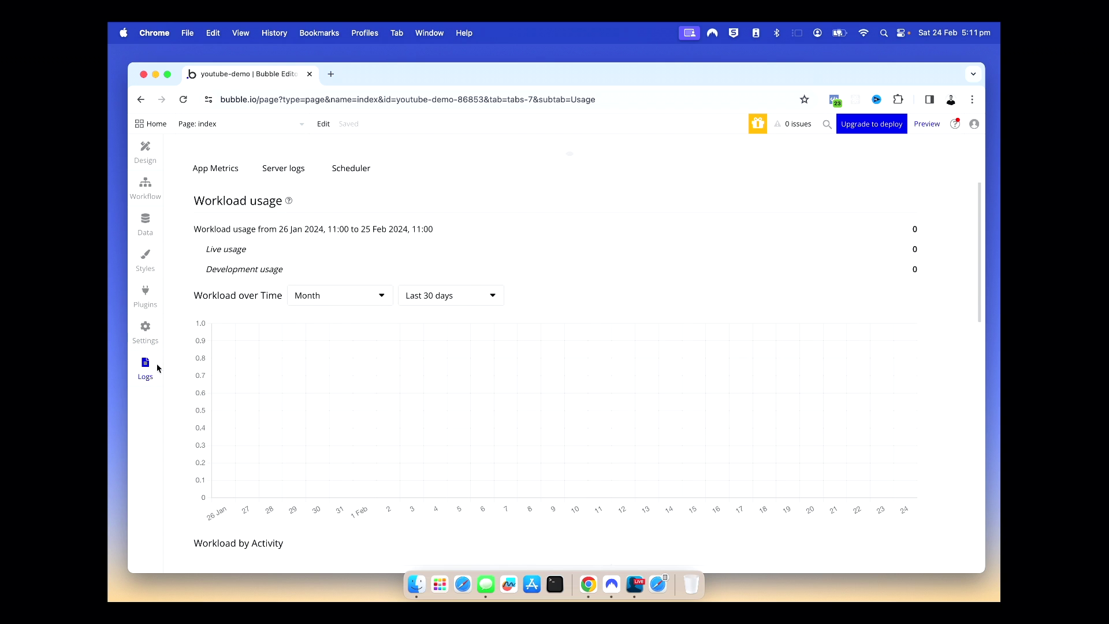
{"action": "left_click", "coordinate": [141, 154]}
View the fields of the User data type and the application data for all users
{"action": "left_click", "coordinate": [145, 223]}
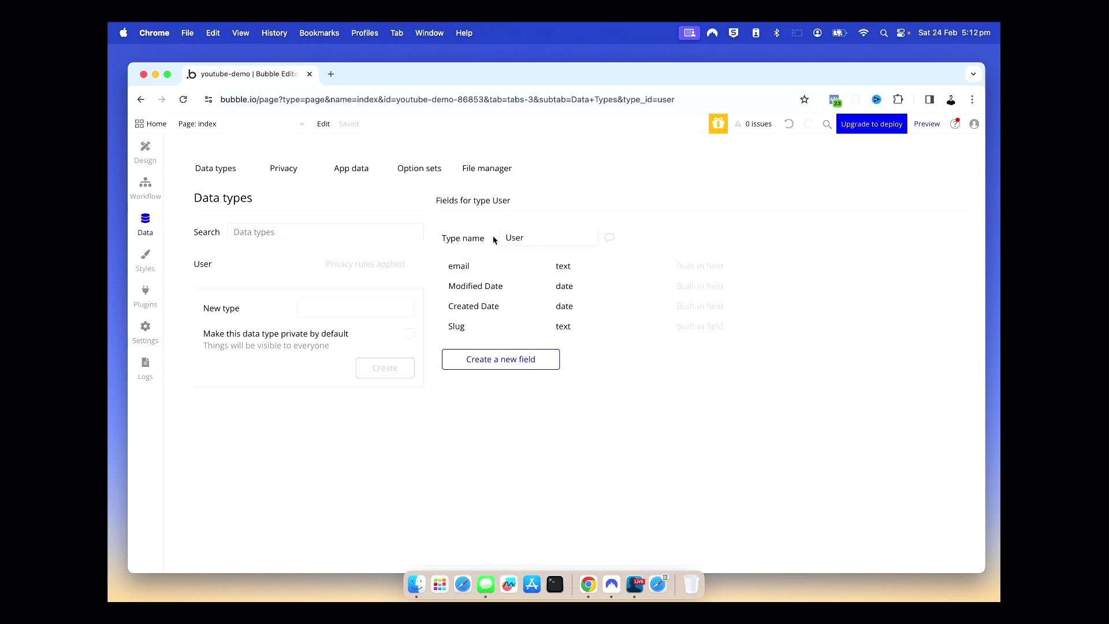
{"action": "left_click", "coordinate": [365, 171]}
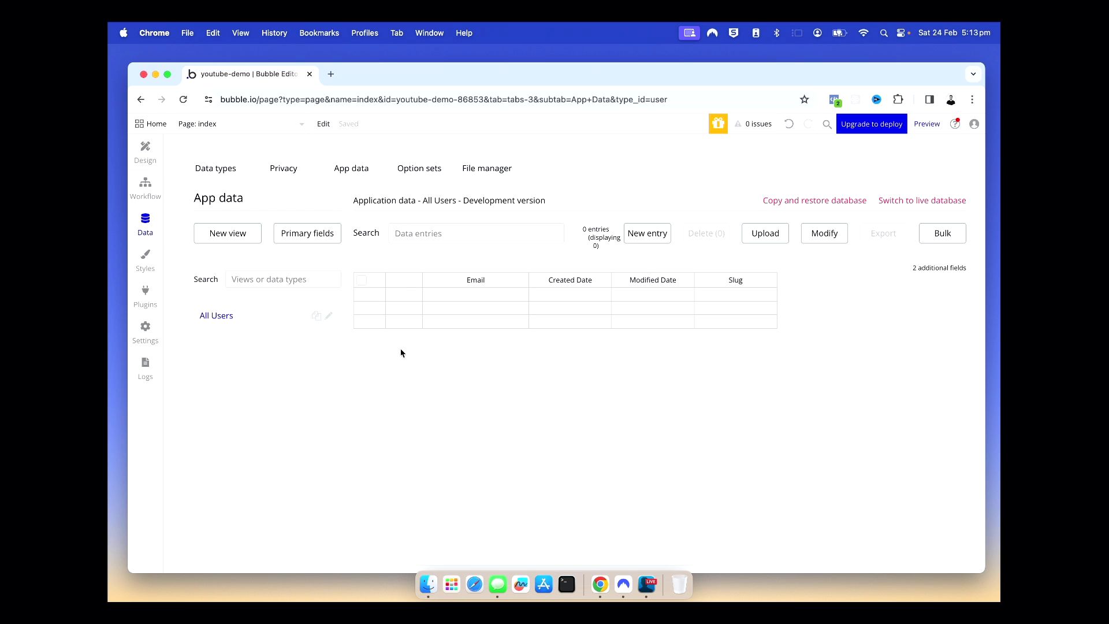
Create a new data type named Post, leaving it visible to everyone
{"action": "left_click", "coordinate": [231, 168]}
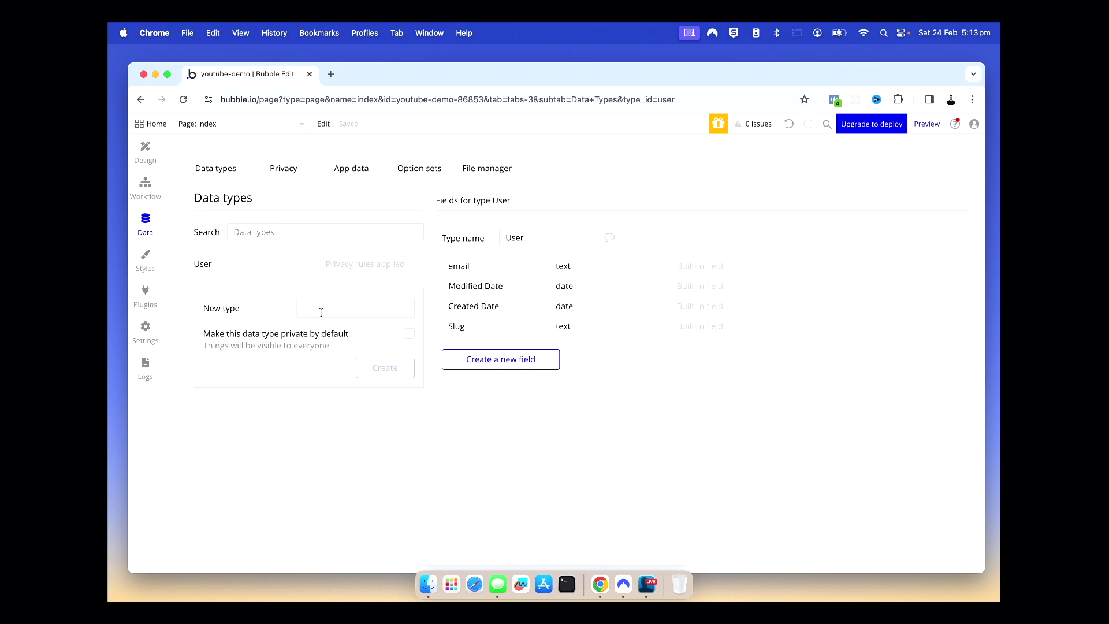
{"action": "left_click", "coordinate": [345, 311]}
{"action": "type", "text": "Post"}
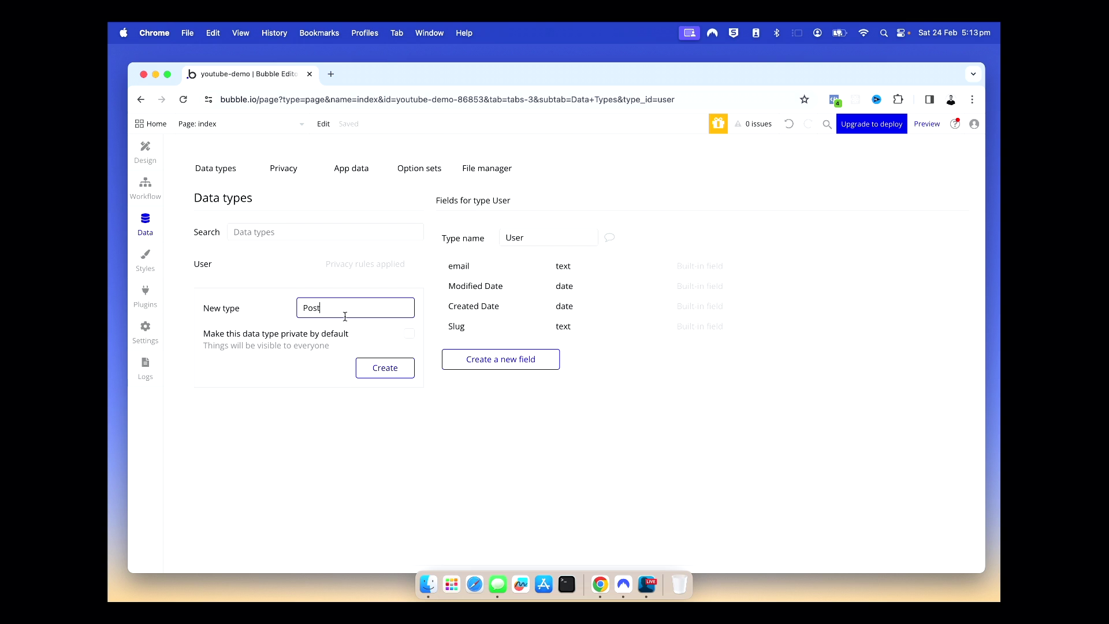
{"action": "left_click", "coordinate": [399, 371]}
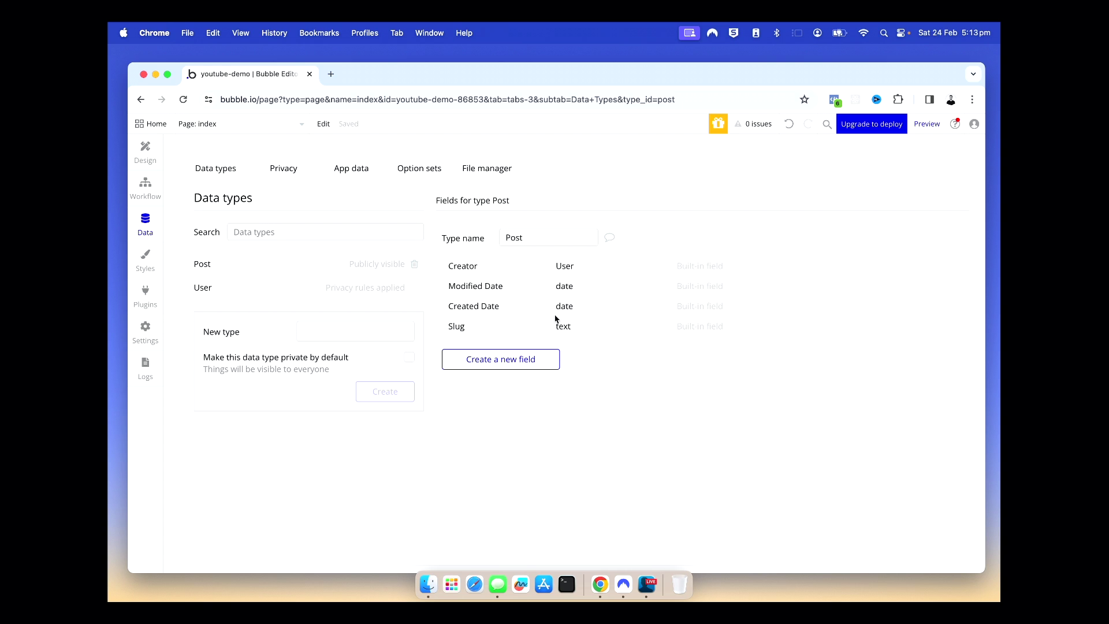
Add a field named title of type text to the Post data type
{"action": "left_click", "coordinate": [492, 360]}
{"action": "type", "text": "title"}
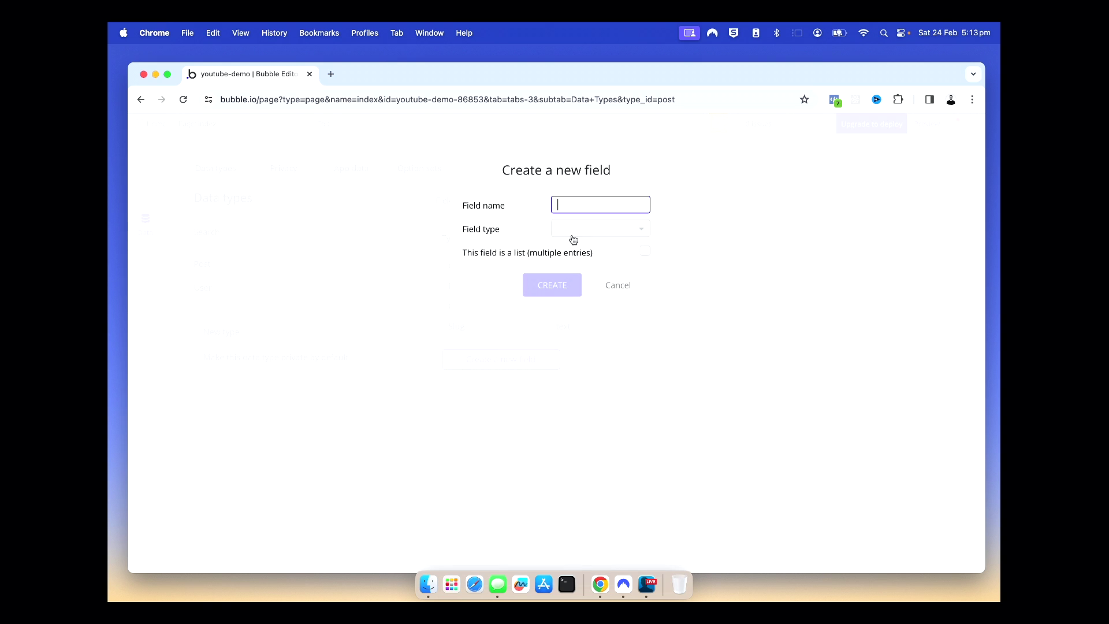
{"action": "left_click", "coordinate": [641, 229]}
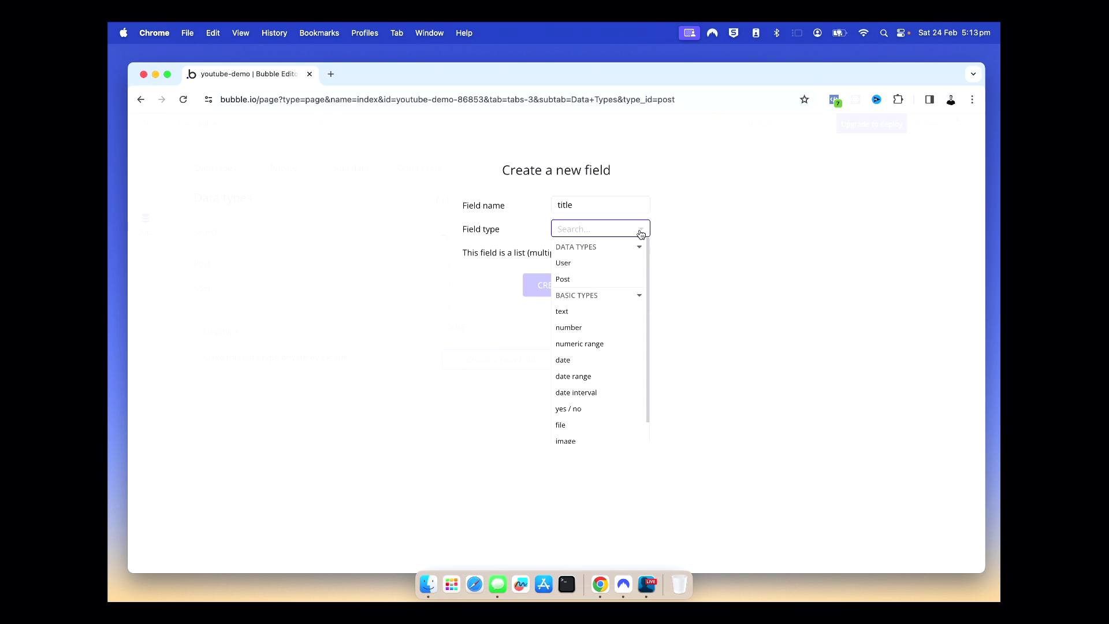
{"action": "left_click", "coordinate": [594, 314]}
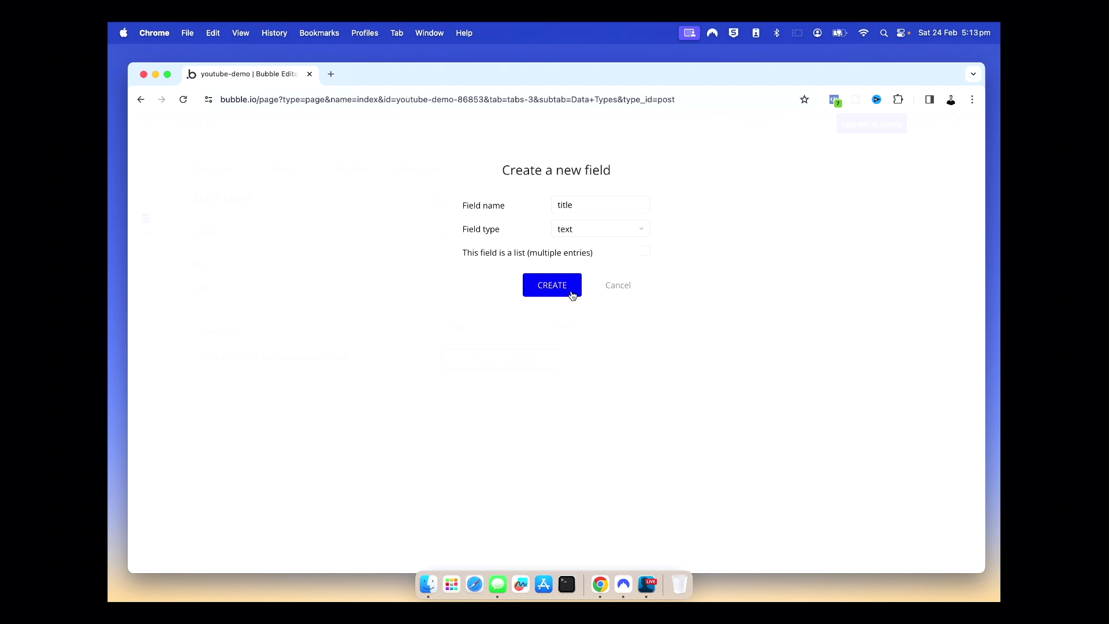
{"action": "left_click", "coordinate": [572, 295]}
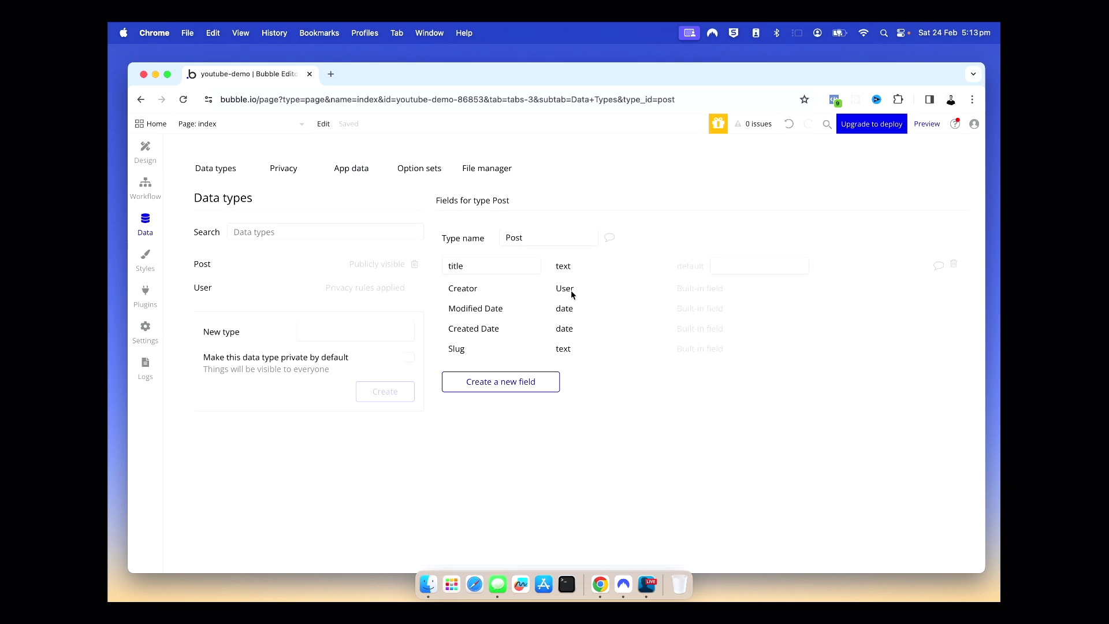
Add a field named content of type text to the Post data type
{"action": "left_click", "coordinate": [500, 382]}
{"action": "left_click", "coordinate": [571, 206]}
{"action": "type", "text": "conte"}
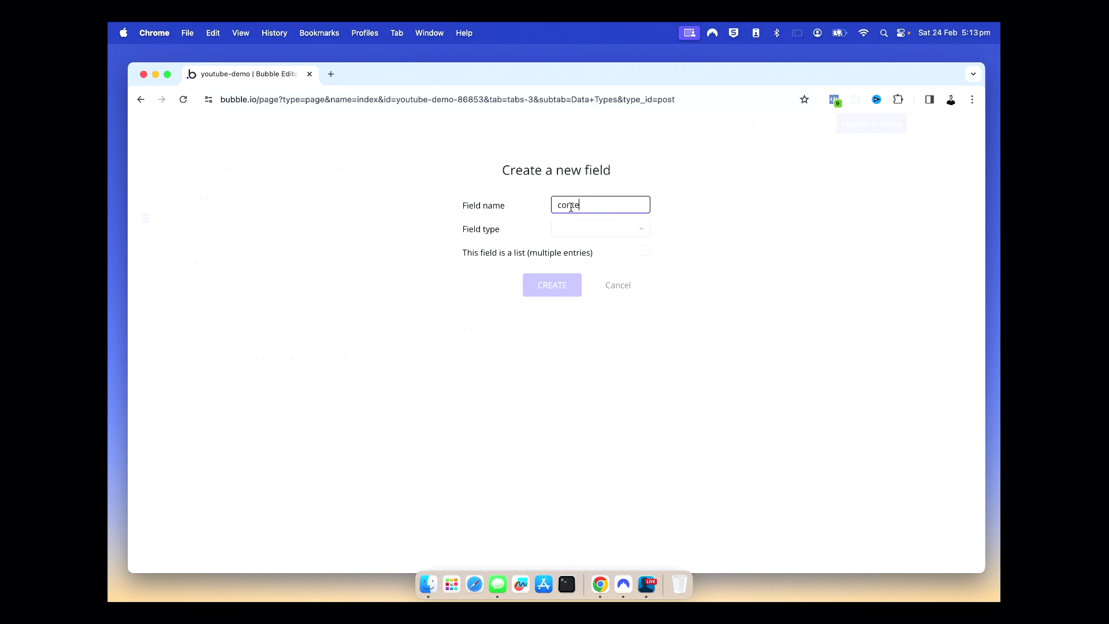
{"action": "type", "text": "nt"}
{"action": "left_click", "coordinate": [582, 228]}
{"action": "type", "text": "tex"}
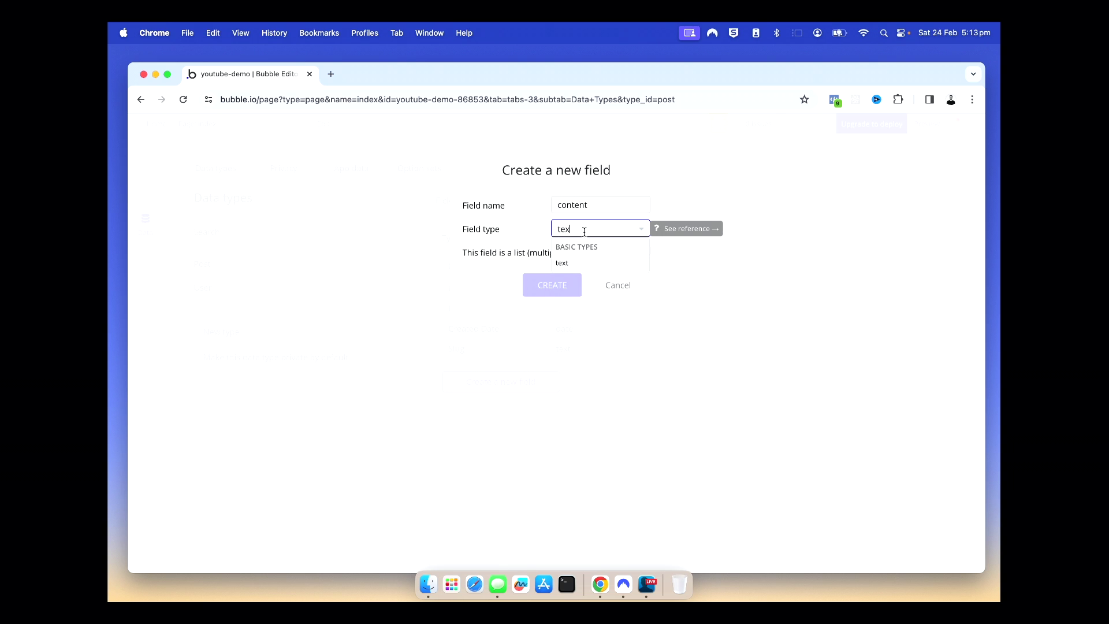
{"action": "left_click", "coordinate": [583, 264]}
{"action": "left_click", "coordinate": [552, 285]}
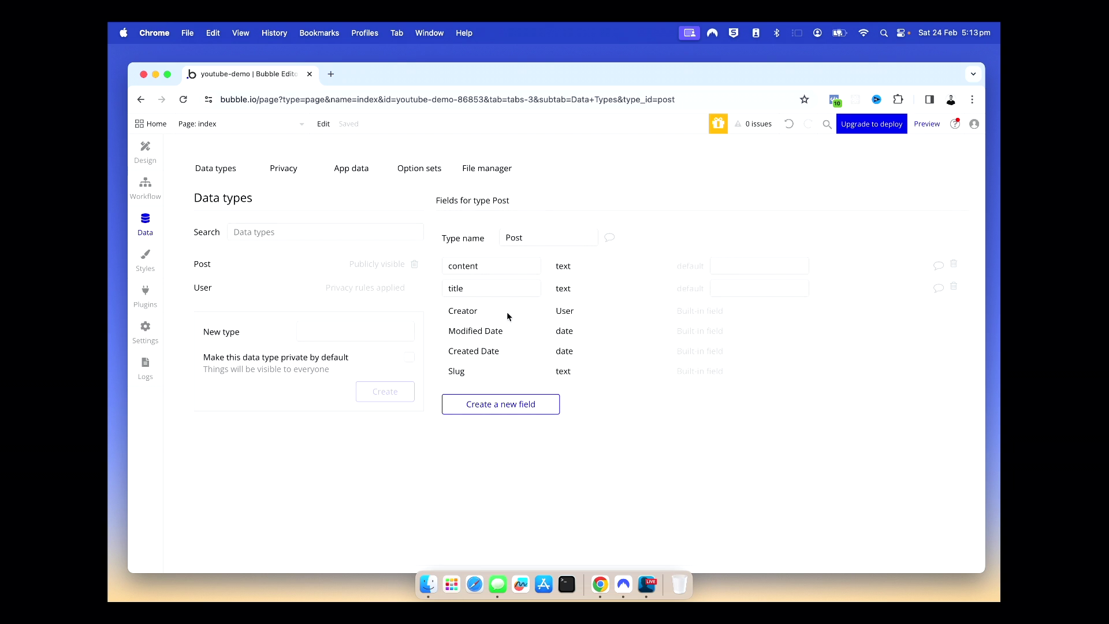
Look through the field types available for a new Post field, from User to geographic address, without creating one
{"action": "left_click", "coordinate": [480, 404]}
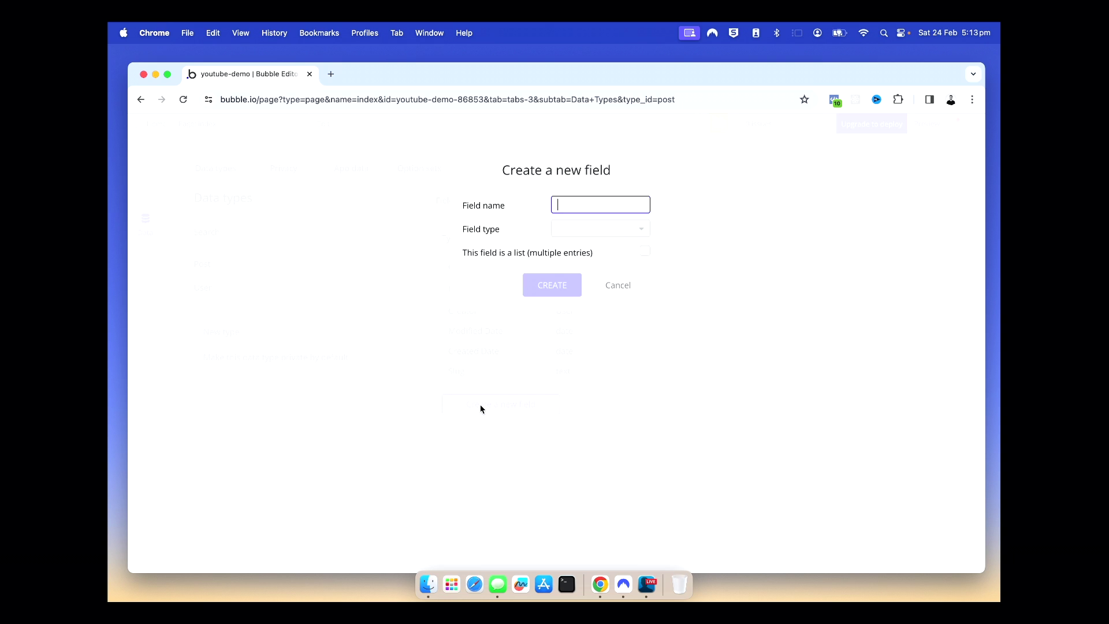
{"action": "left_click", "coordinate": [644, 230]}
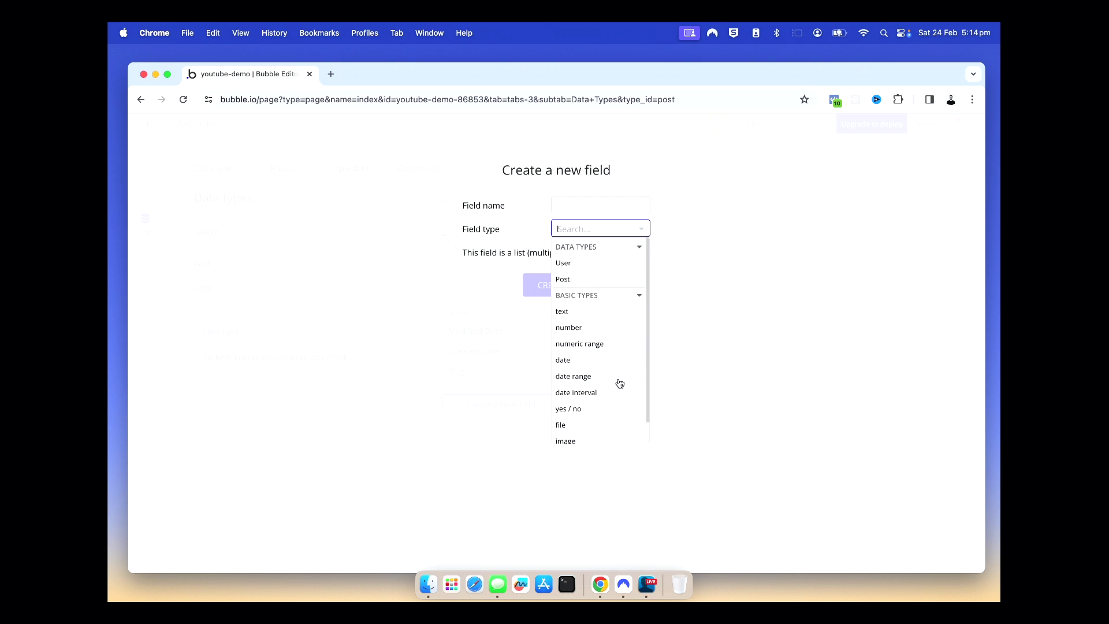
{"action": "scroll", "coordinate": [618, 383], "scroll_direction": "down", "scroll_amount": 1}
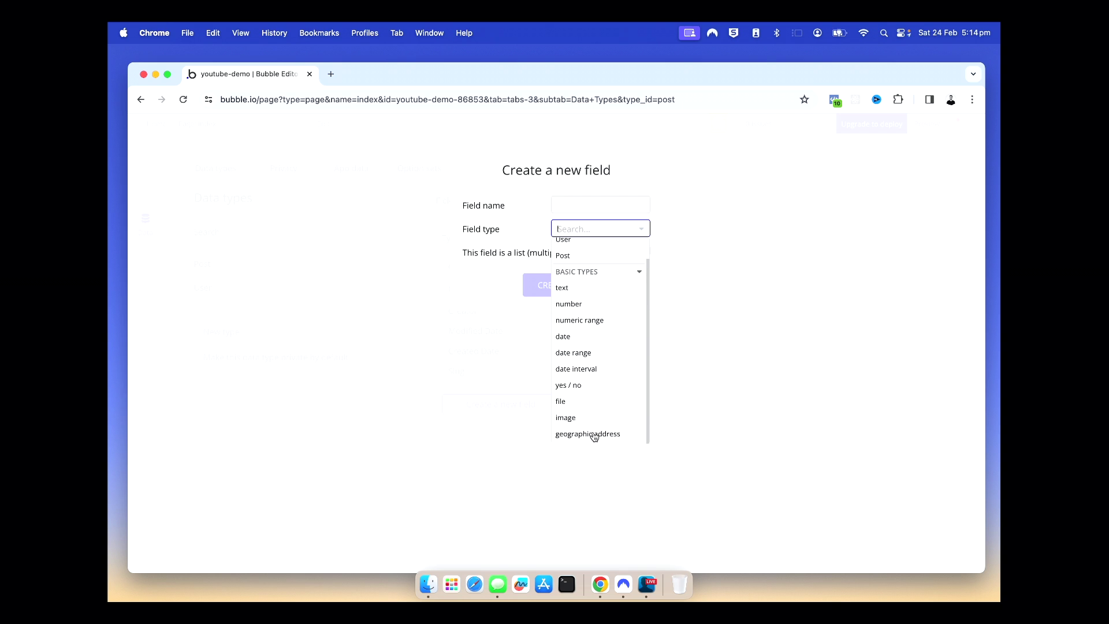
{"action": "scroll", "coordinate": [594, 386], "scroll_direction": "up", "scroll_amount": 1}
{"action": "key", "text": "Escape"}
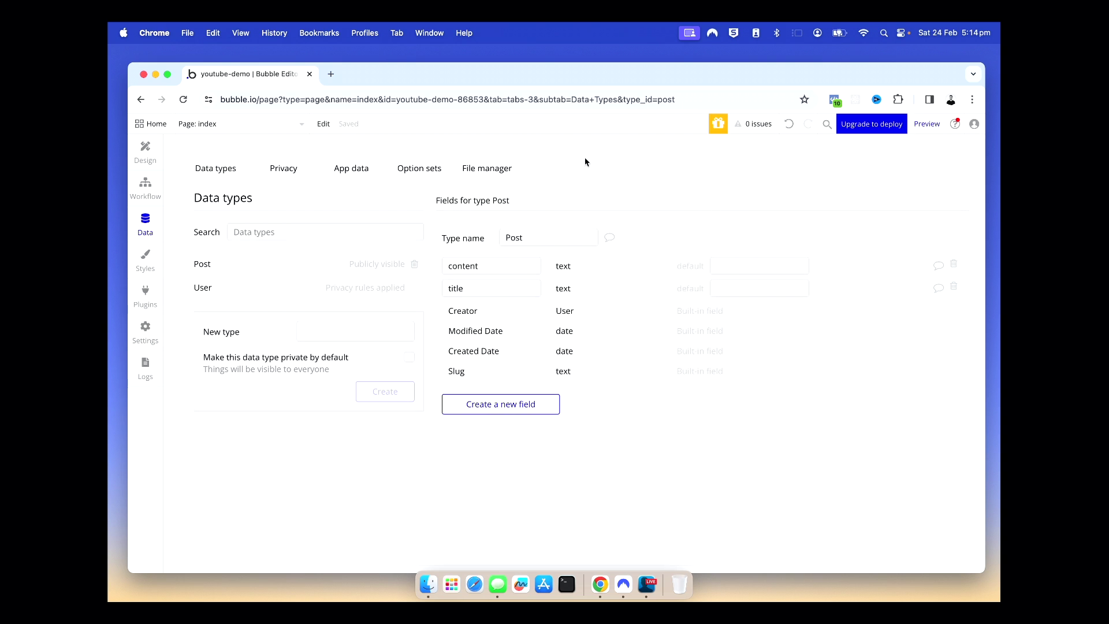
Look over the User and Post data types, and examine the general and custom workflow events offered for the index page
{"action": "left_click", "coordinate": [257, 289]}
{"action": "left_click", "coordinate": [256, 271]}
{"action": "left_click", "coordinate": [149, 188]}
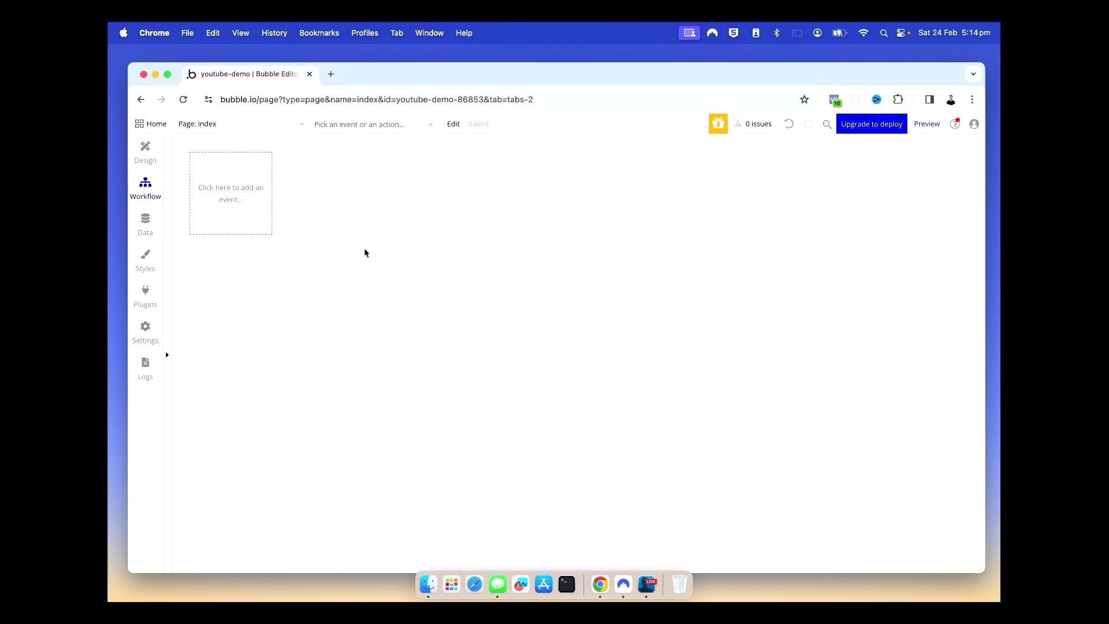
{"action": "left_click", "coordinate": [233, 219]}
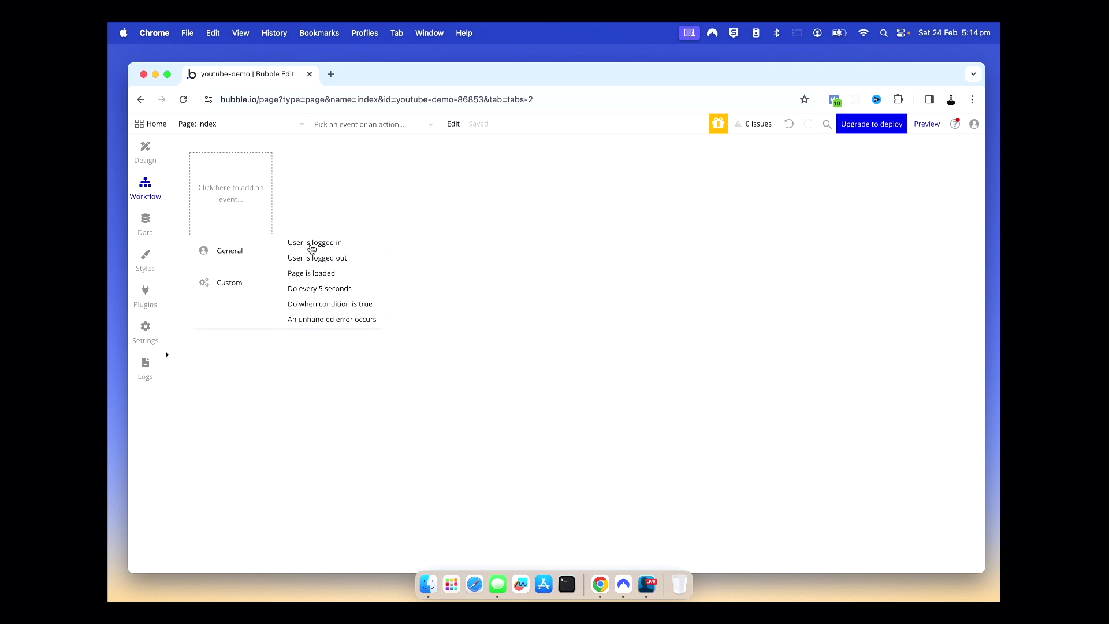
{"action": "mouse_move", "coordinate": [227, 287]}
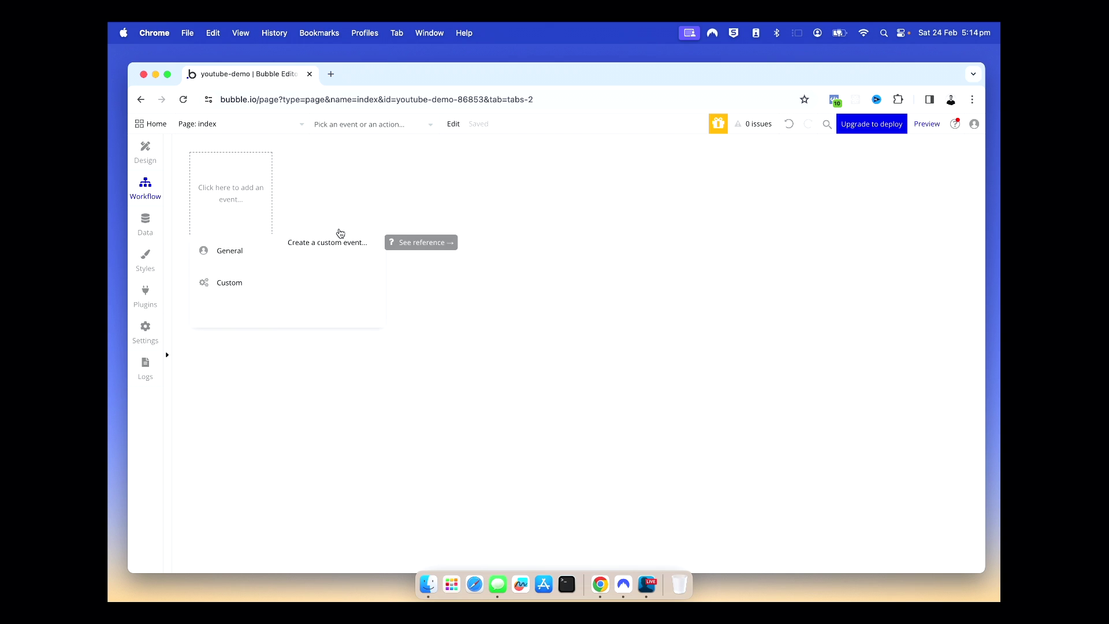
{"action": "left_click", "coordinate": [335, 207]}
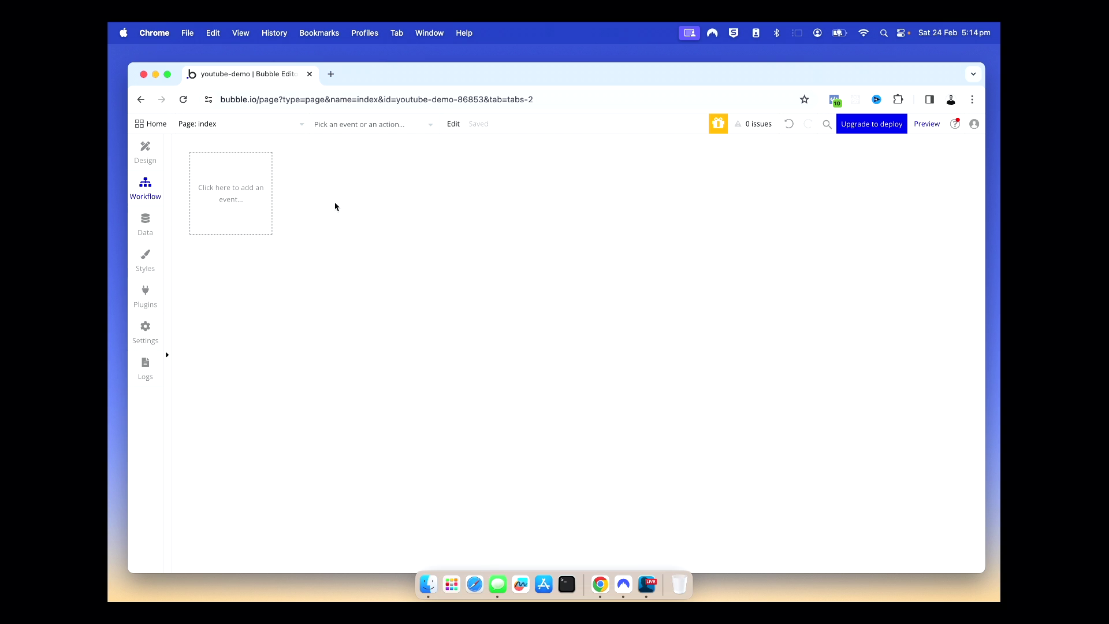
Add a button labelled "Create post" to the index page design
{"action": "left_click", "coordinate": [150, 161]}
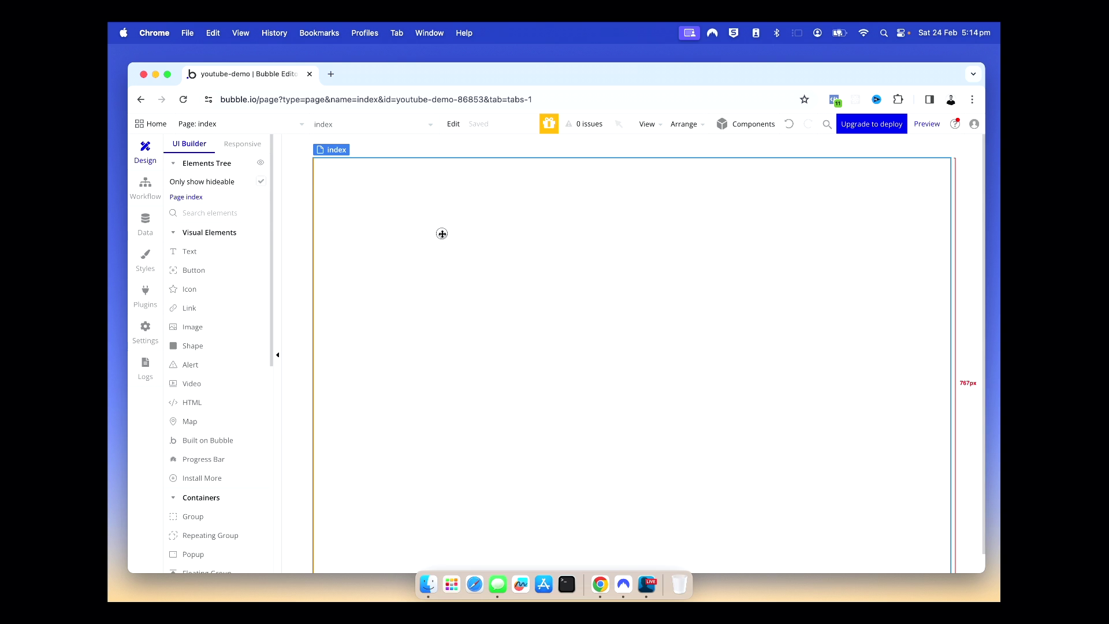
{"action": "left_click_drag", "start_coordinate": [223, 272], "coordinate": [483, 300]}
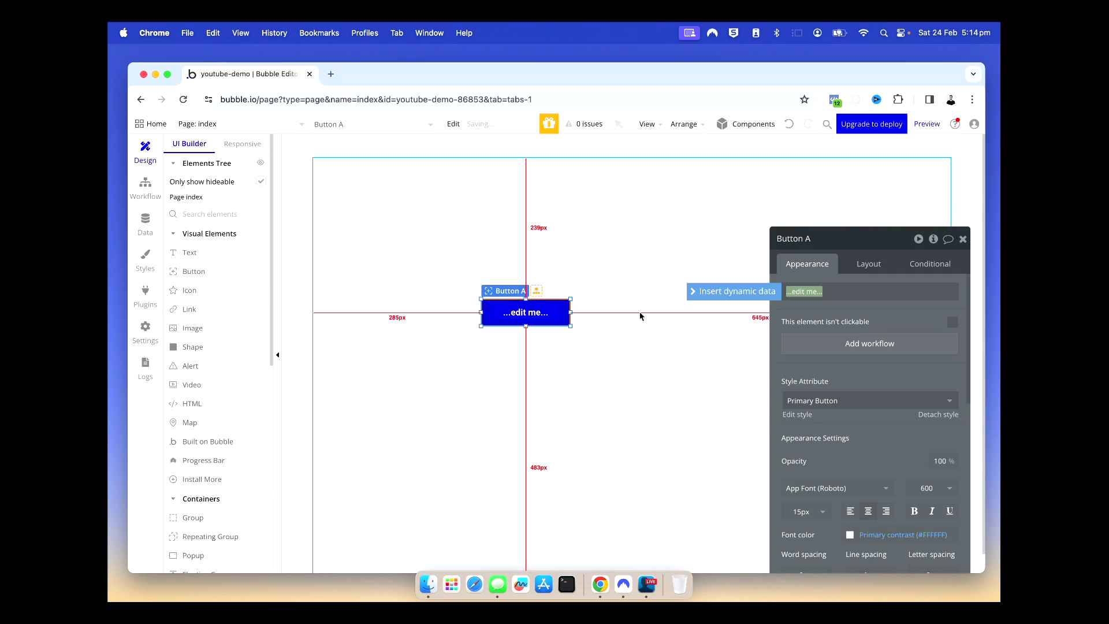
{"action": "left_click", "coordinate": [840, 291]}
{"action": "type", "text": "Create post"}
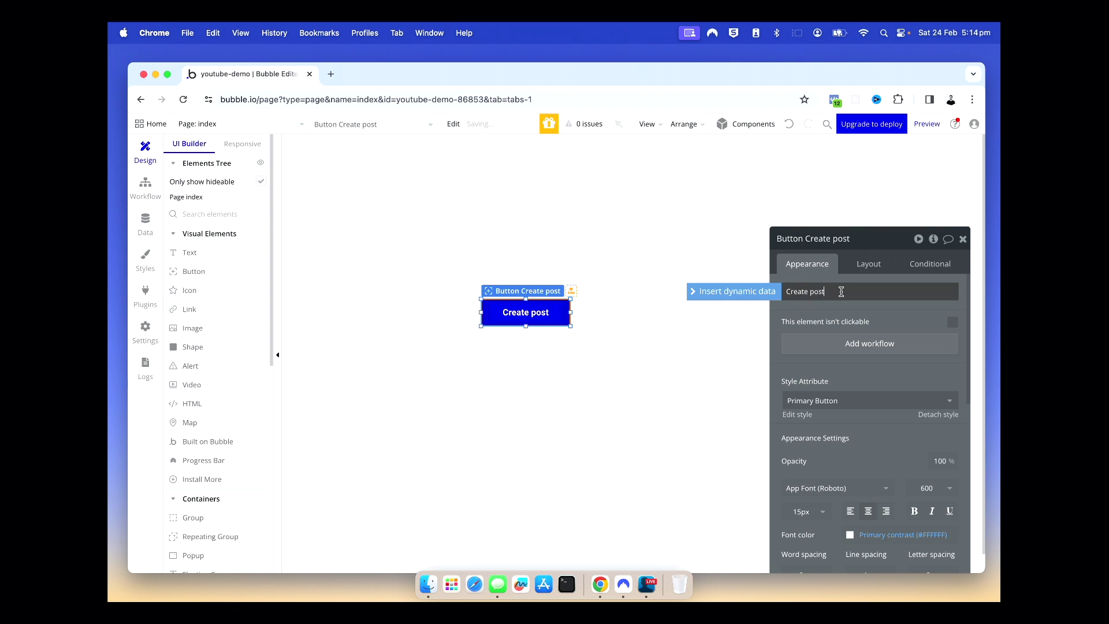
{"action": "left_click", "coordinate": [660, 342]}
{"action": "left_click", "coordinate": [962, 238]}
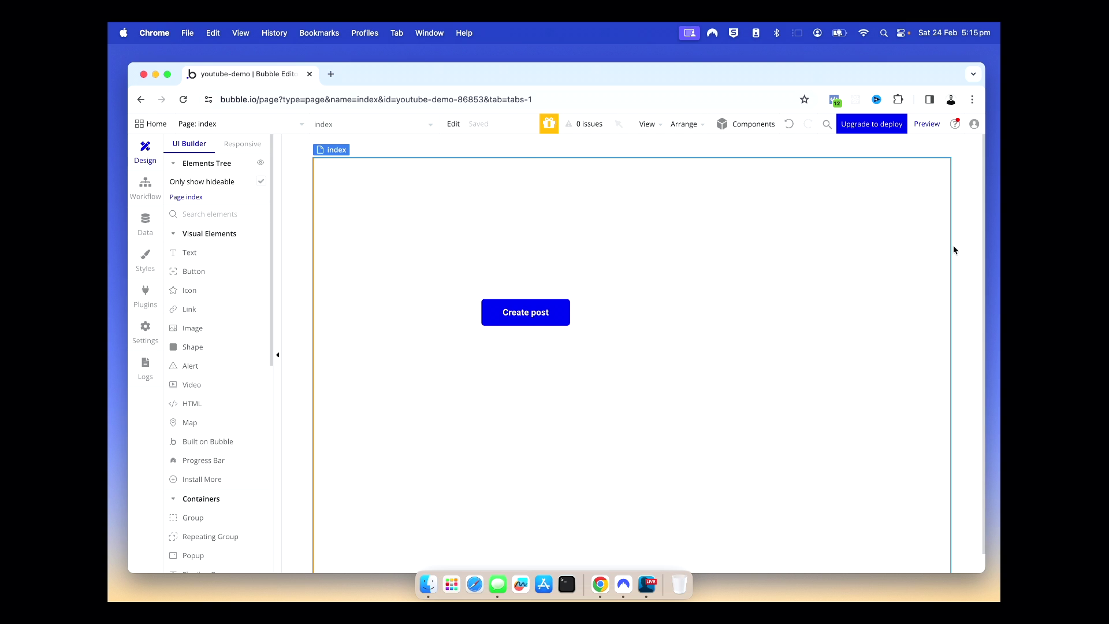
Move the Create post button down and to the right, nearer the middle of the index page
{"action": "left_click", "coordinate": [547, 318]}
{"action": "left_click_drag", "start_coordinate": [547, 318], "coordinate": [623, 367]}
{"action": "left_click", "coordinate": [707, 361]}
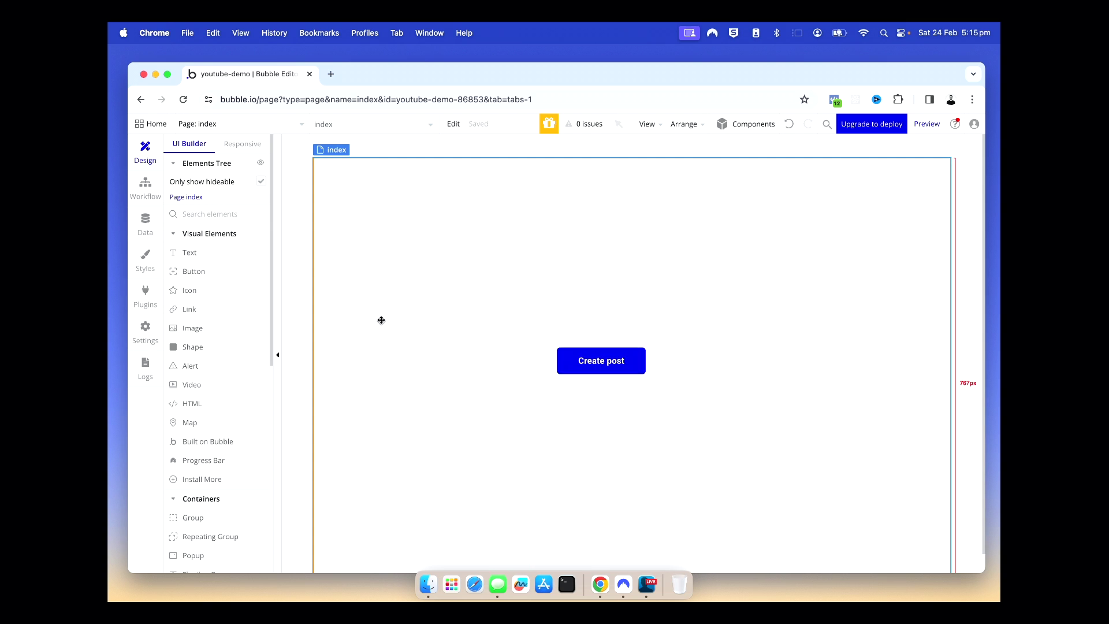
Add a workflow event to the index page that runs when the Create post button is clicked
{"action": "left_click", "coordinate": [154, 196]}
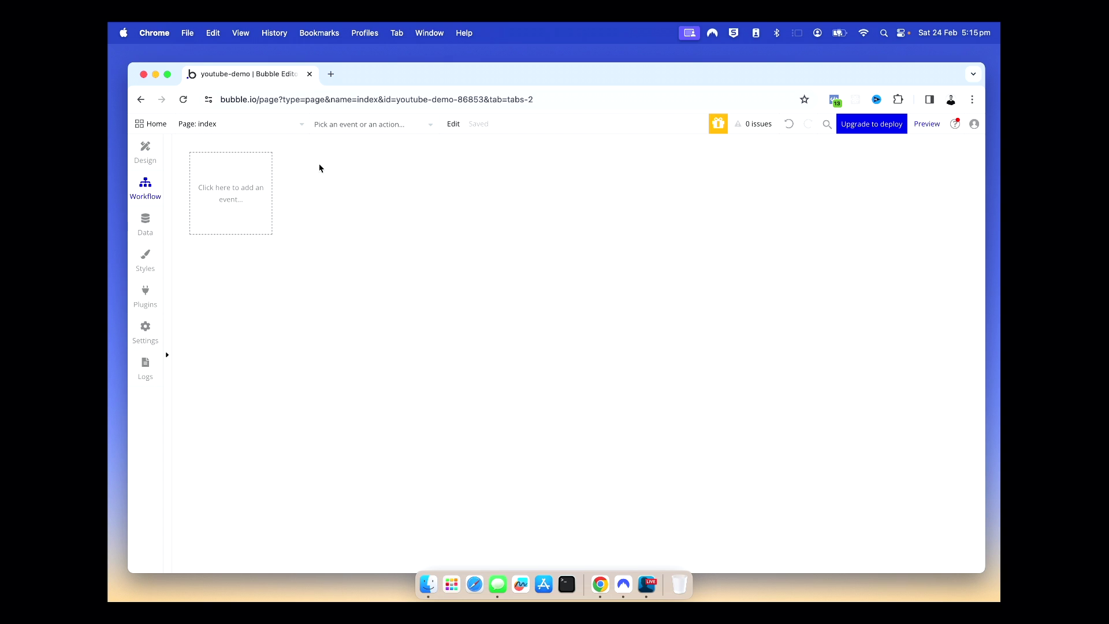
{"action": "left_click", "coordinate": [230, 205]}
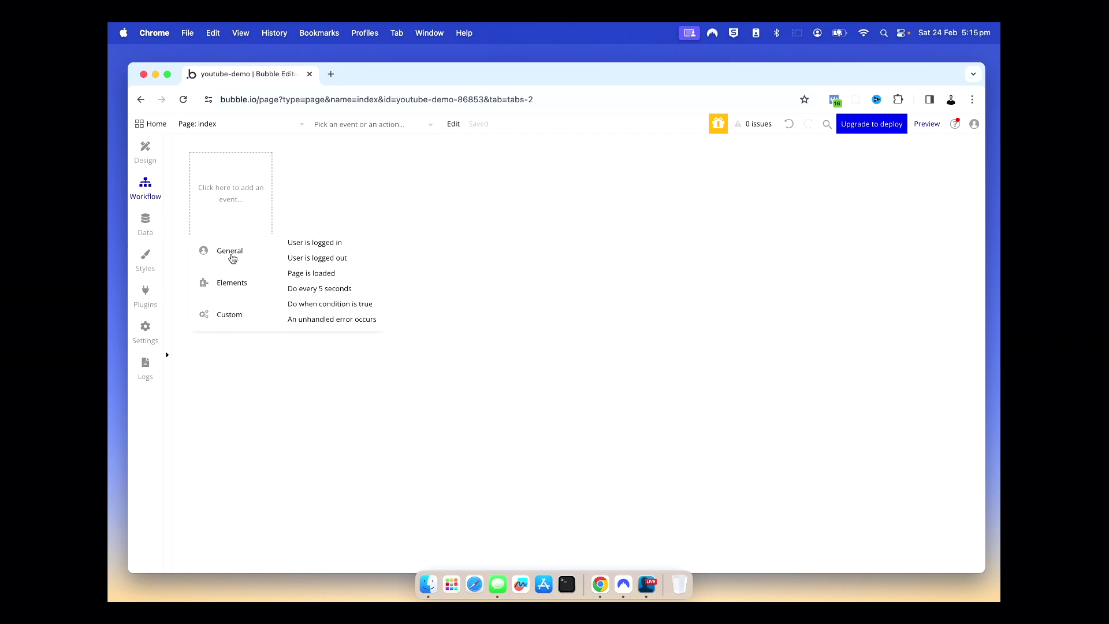
{"action": "mouse_move", "coordinate": [229, 285]}
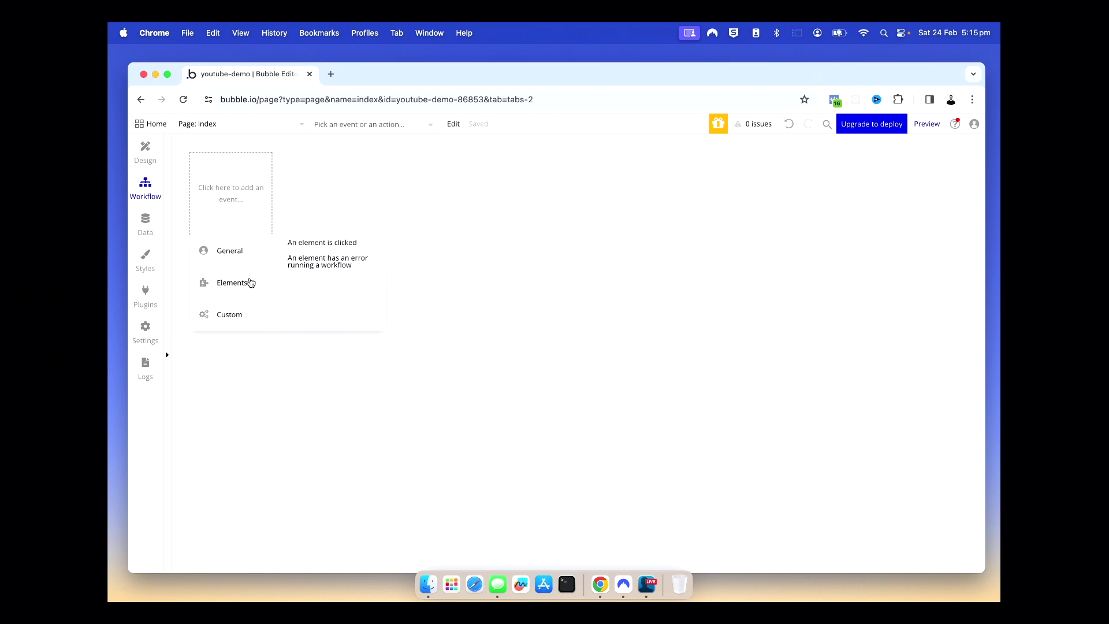
{"action": "left_click", "coordinate": [345, 242]}
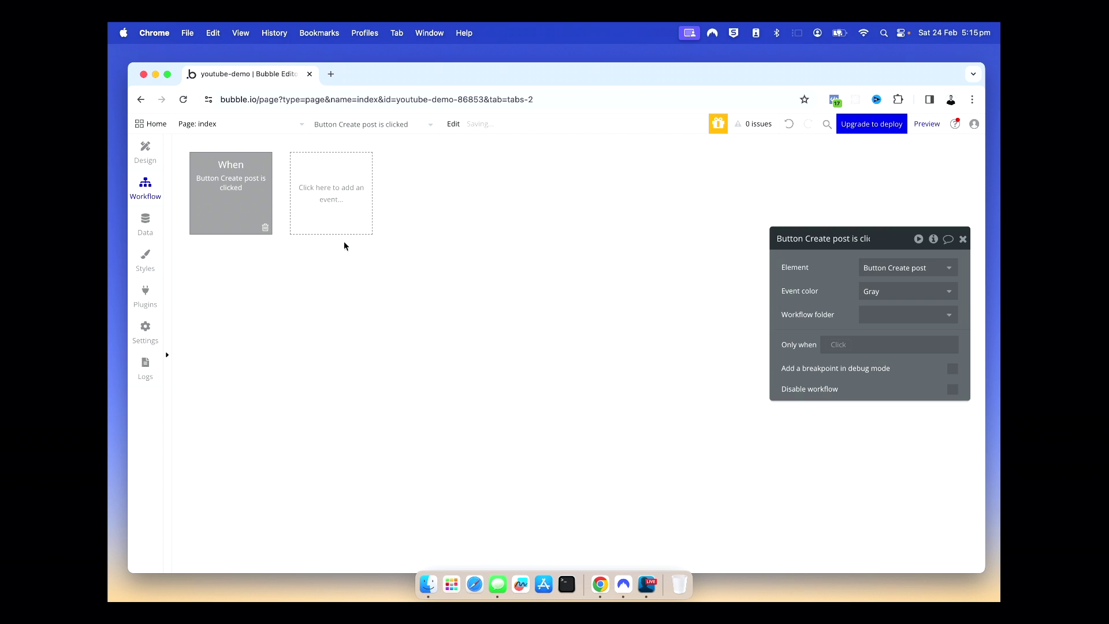
{"action": "mouse_move", "coordinate": [258, 208]}
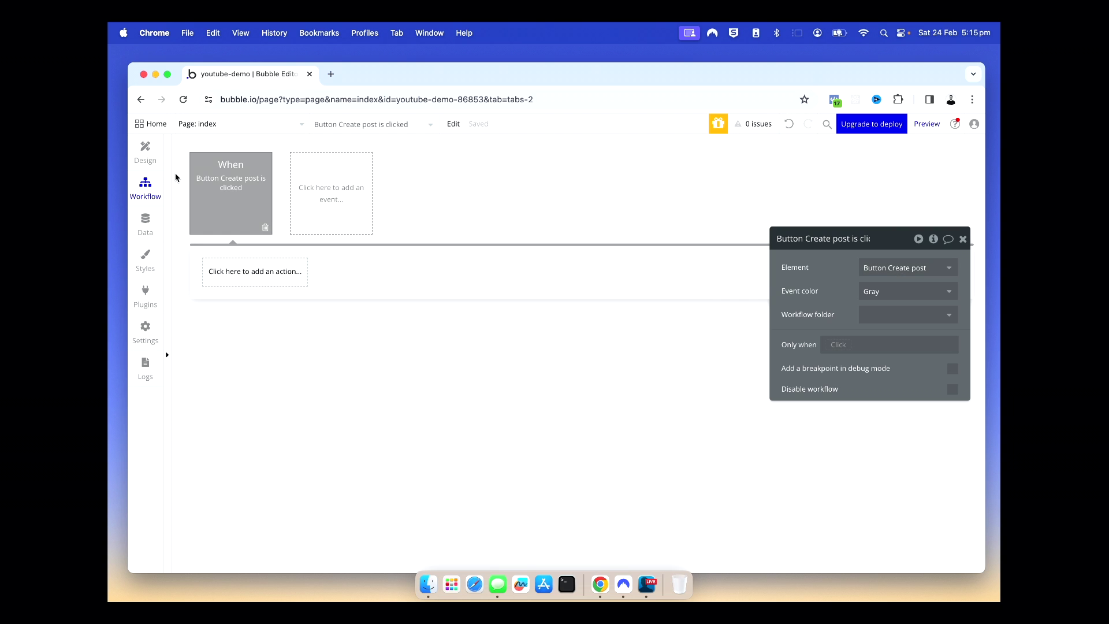
Create a new data type named Comment, leaving it visible to everyone
{"action": "left_click", "coordinate": [145, 151]}
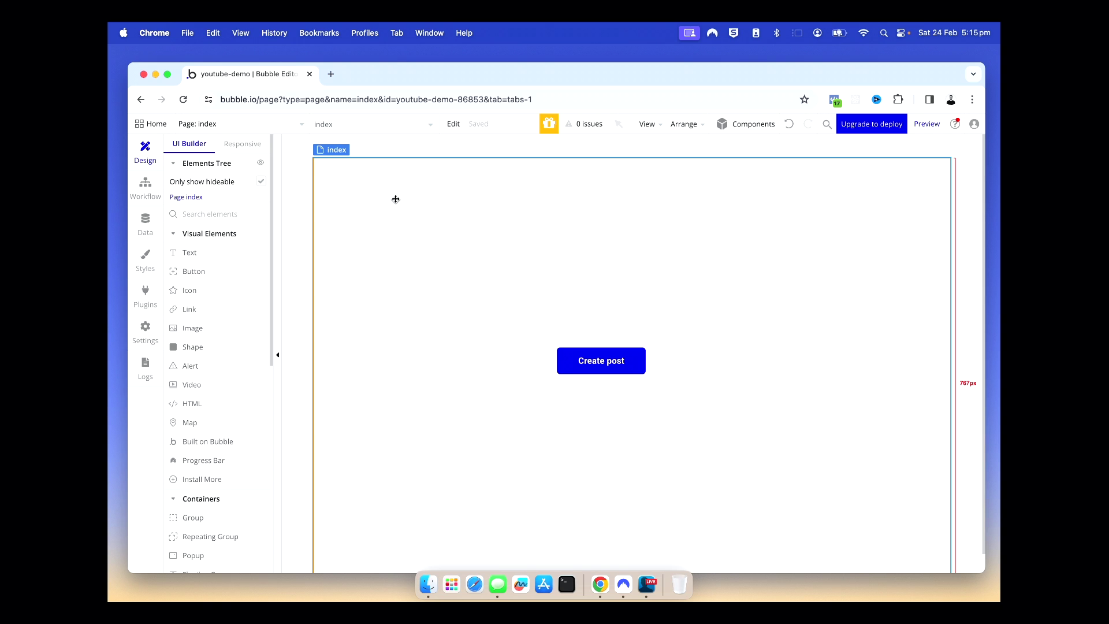
{"action": "left_click", "coordinate": [145, 225]}
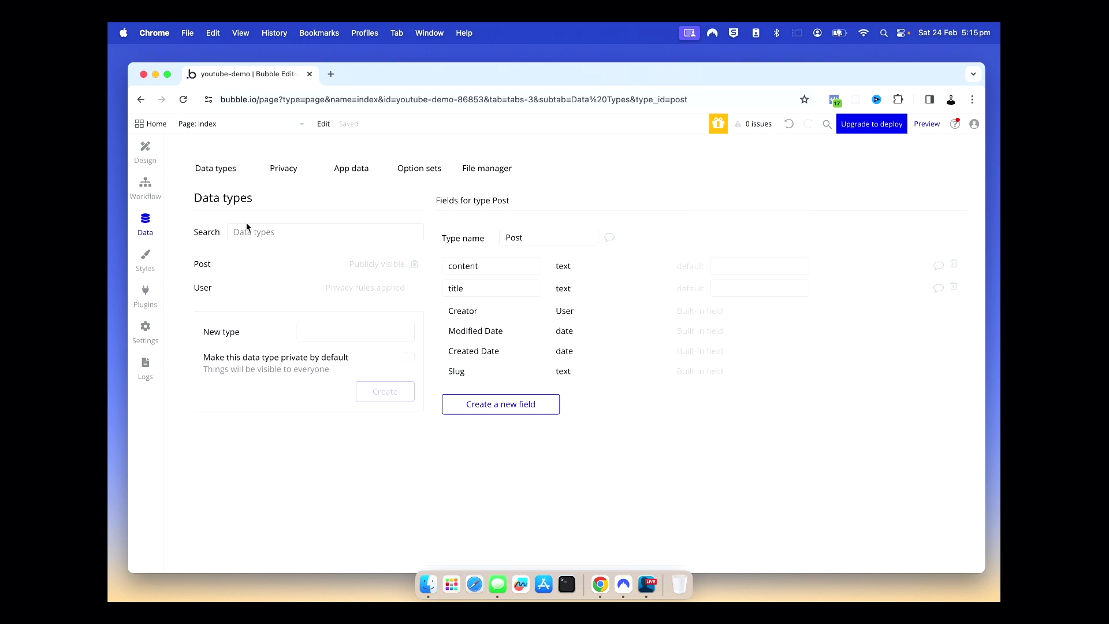
{"action": "left_click", "coordinate": [322, 333]}
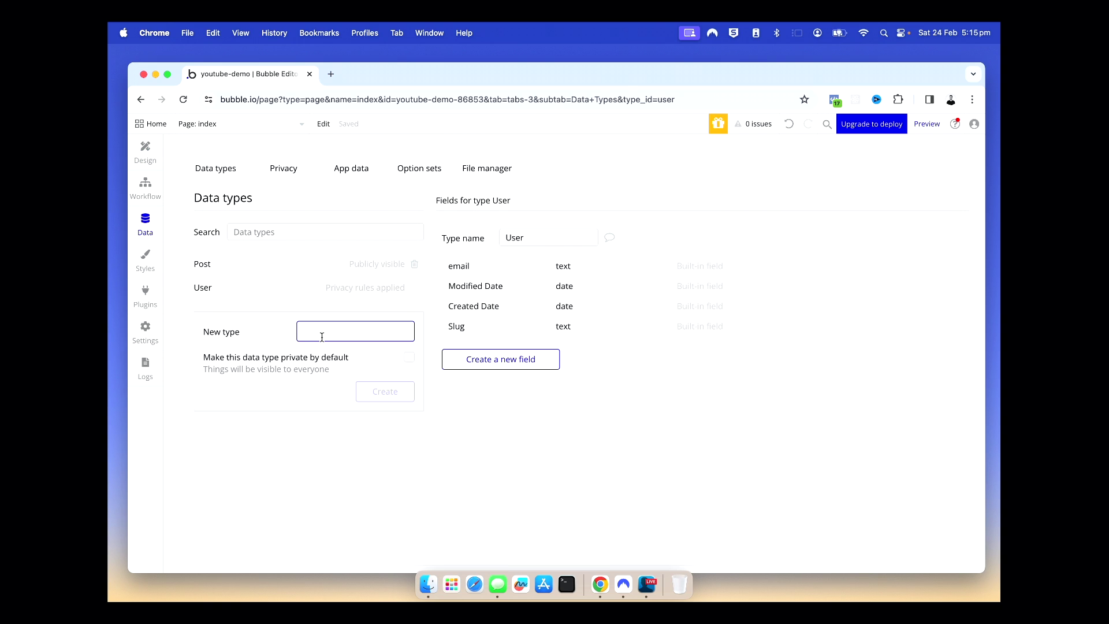
{"action": "type", "text": "Comment"}
{"action": "key", "text": "Return"}
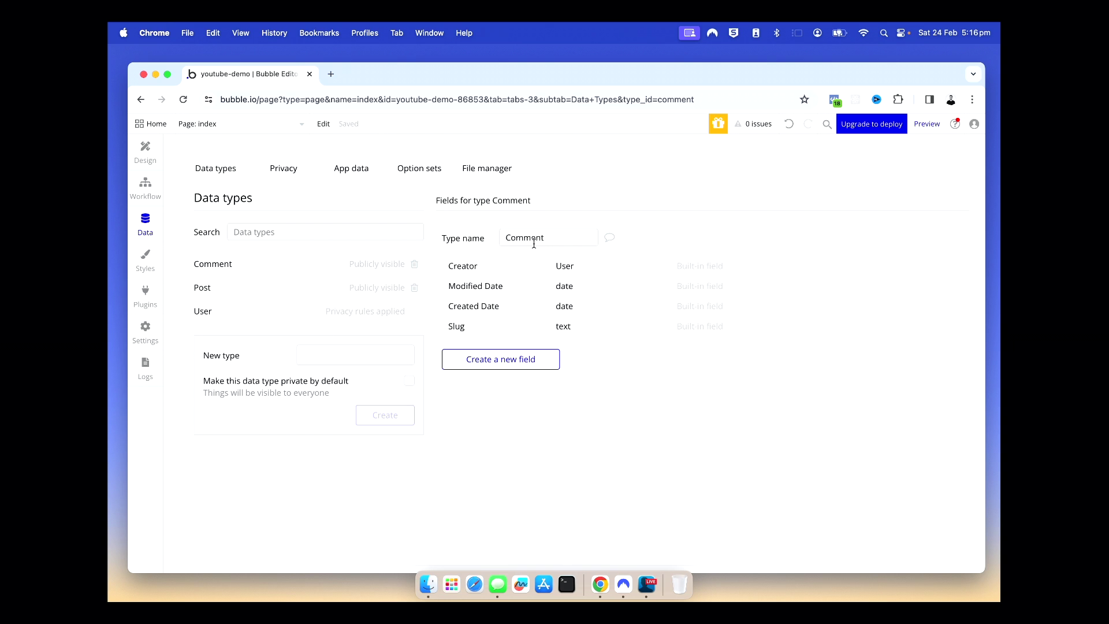
Add a field named content of type text to the Comment data type
{"action": "left_click", "coordinate": [494, 360]}
{"action": "type", "text": "te"}
{"action": "key", "text": "BackSpace"}
{"action": "key", "text": "BackSpace"}
{"action": "type", "text": "content"}
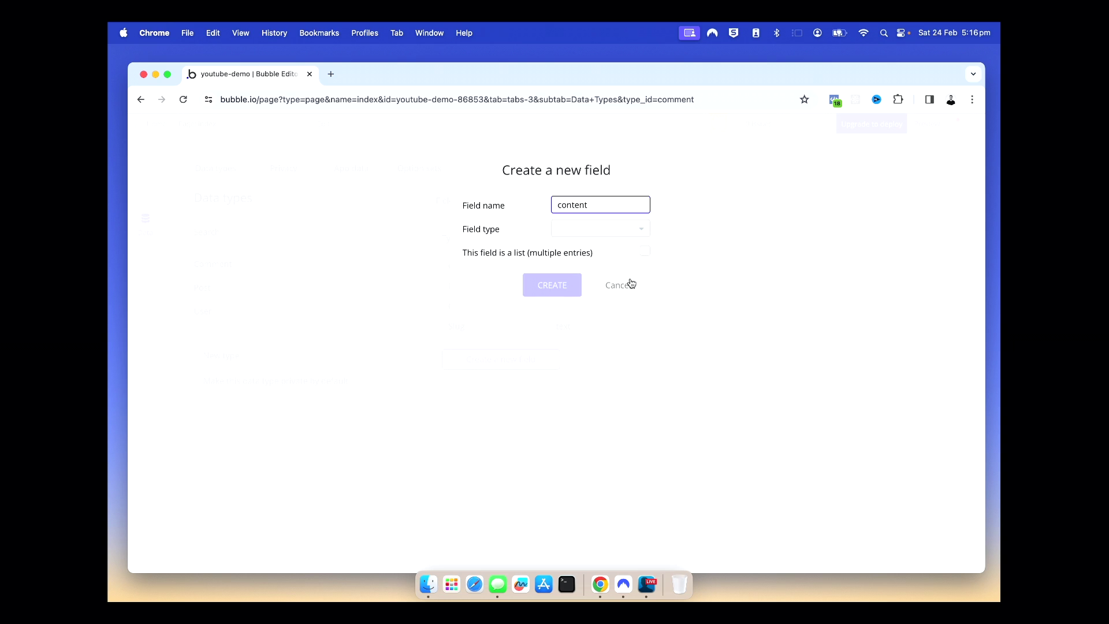
{"action": "left_click", "coordinate": [640, 229]}
{"action": "left_click", "coordinate": [569, 314]}
{"action": "left_click", "coordinate": [564, 282]}
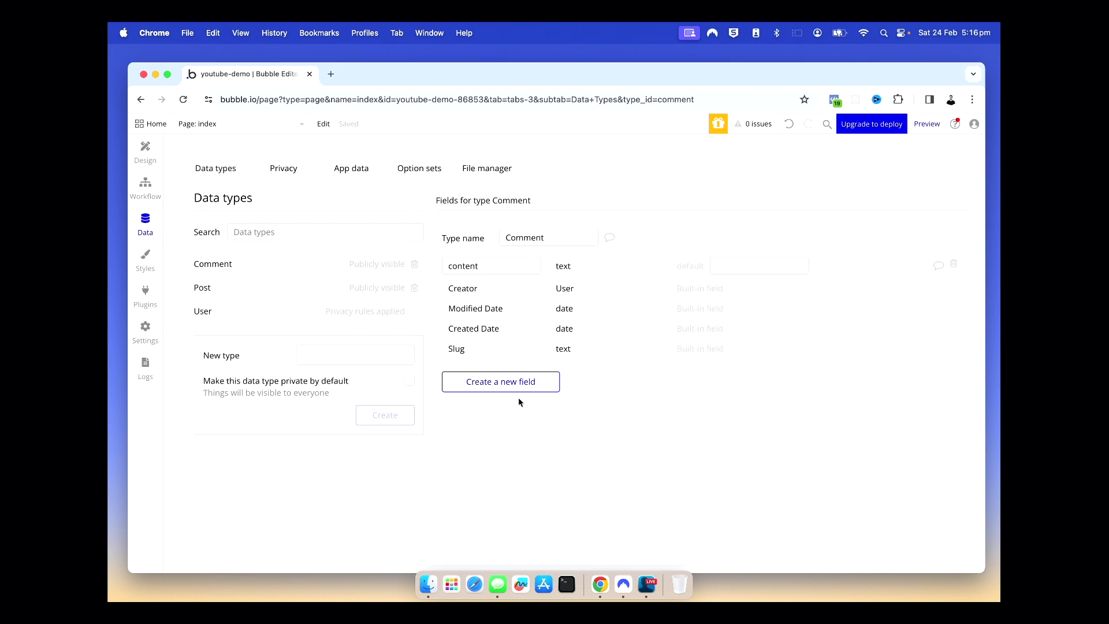
View the application data tables for all comments, all posts and all users
{"action": "left_click", "coordinate": [352, 173]}
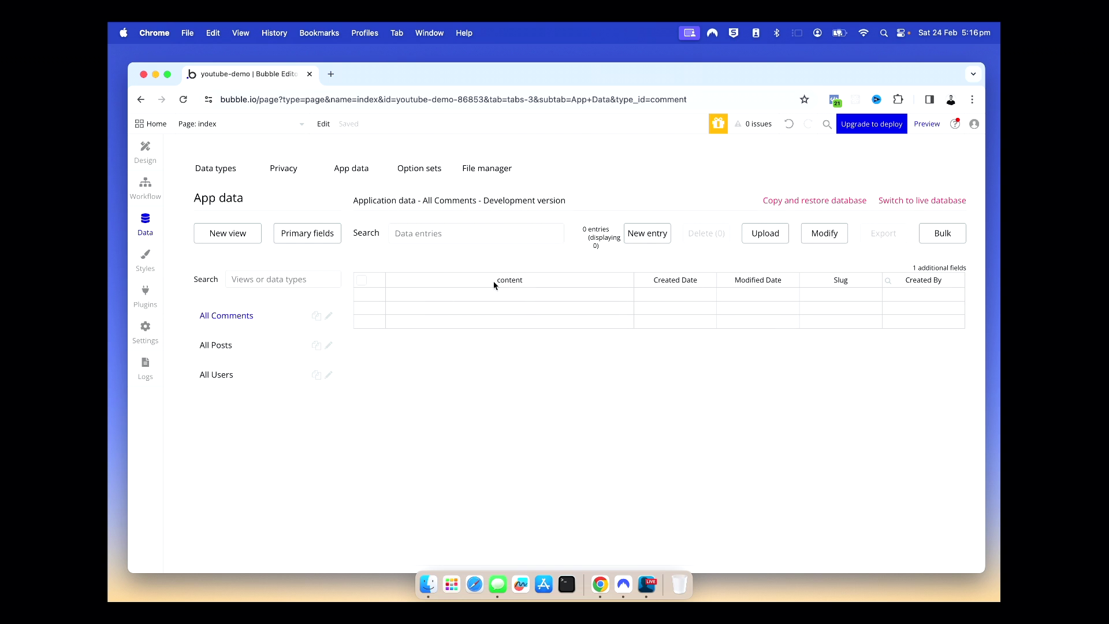
{"action": "left_click", "coordinate": [253, 349]}
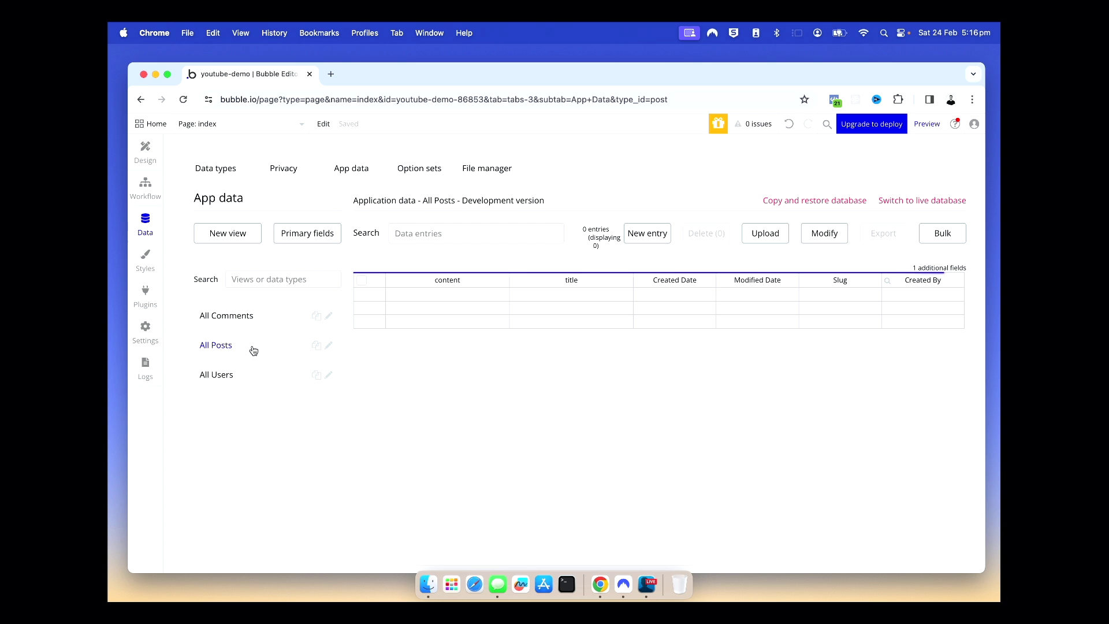
{"action": "left_click", "coordinate": [240, 376]}
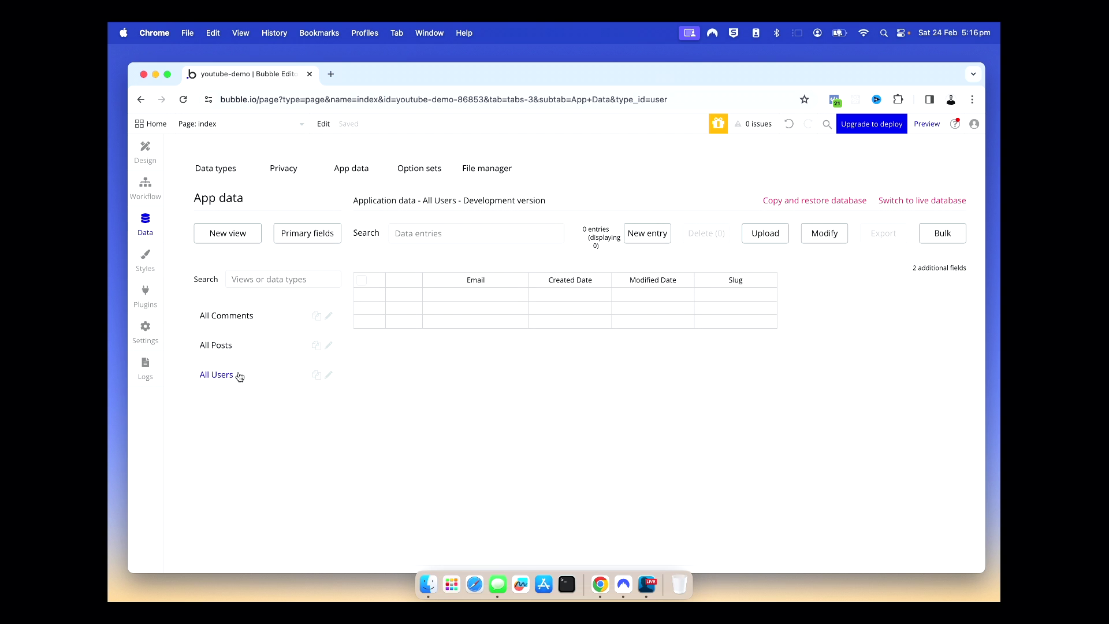
Add a button labelled "Create comment" to the index page and place it directly below the Create post button
{"action": "left_click", "coordinate": [147, 160]}
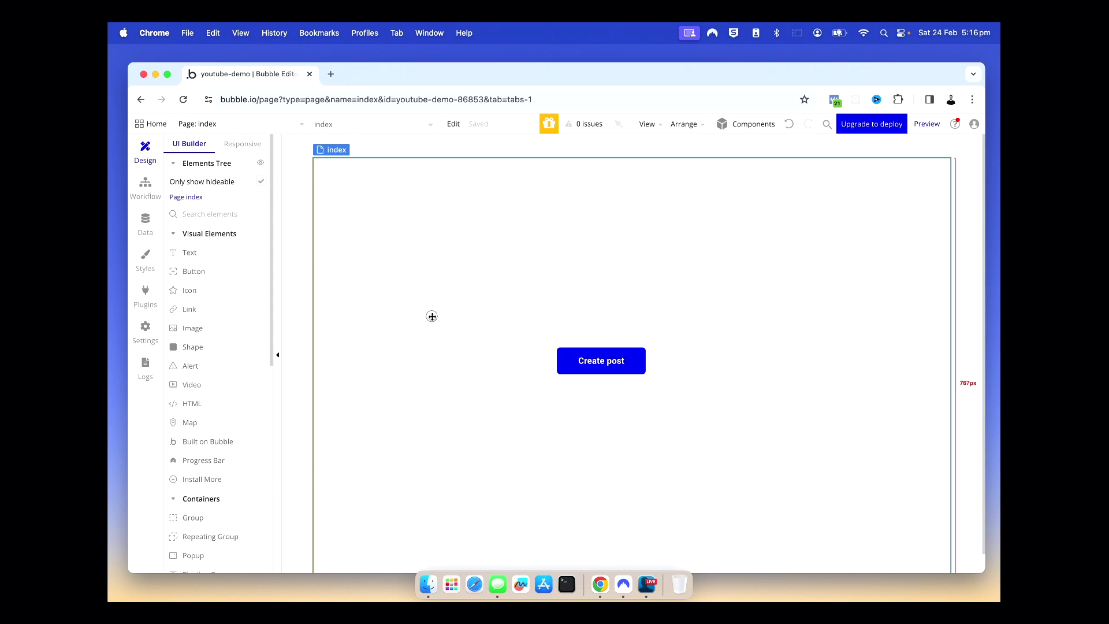
{"action": "left_click_drag", "start_coordinate": [213, 271], "coordinate": [677, 353]}
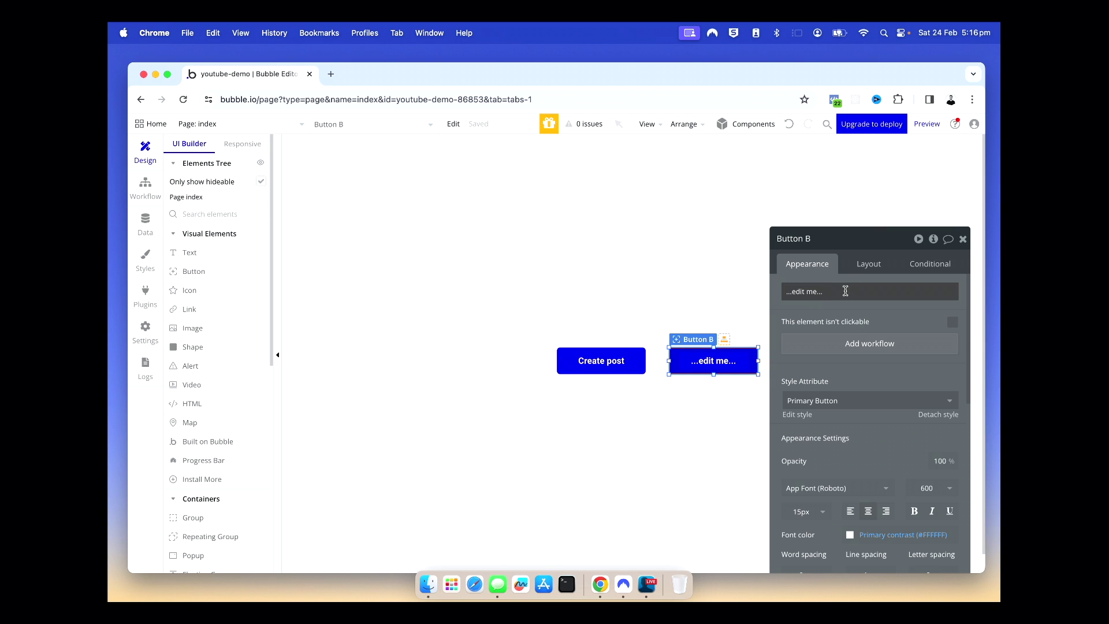
{"action": "left_click", "coordinate": [845, 290]}
{"action": "type", "text": "Create comment"}
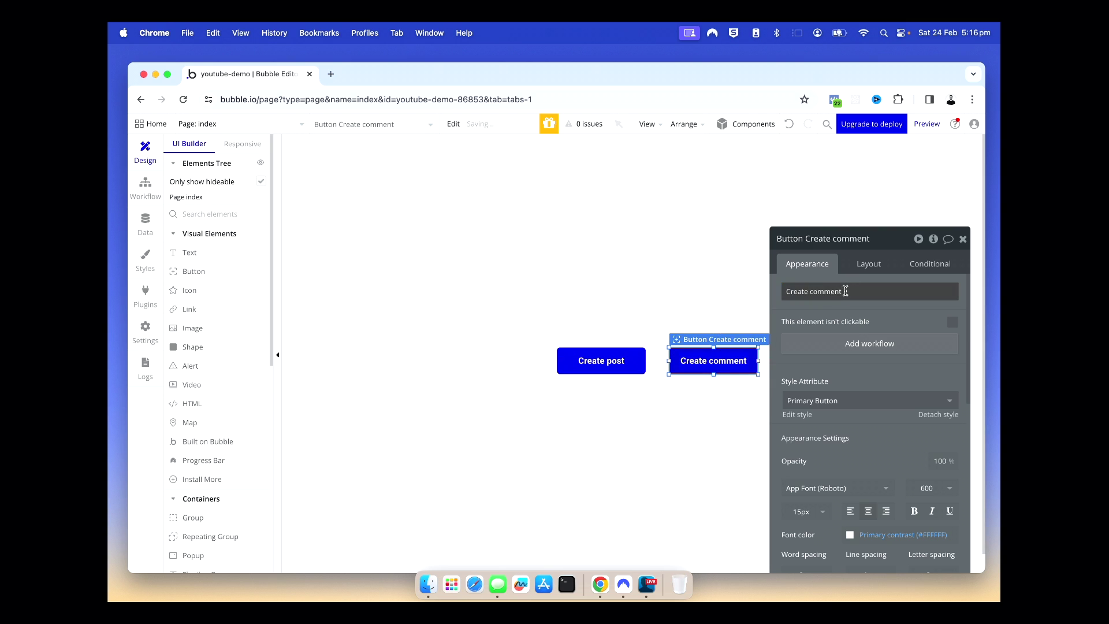
{"action": "left_click", "coordinate": [659, 279]}
{"action": "left_click_drag", "start_coordinate": [701, 367], "coordinate": [595, 425]}
Set the Create comment button's background to the dark navy color variable
{"action": "scroll", "coordinate": [869, 462], "scroll_direction": "down", "scroll_amount": 5}
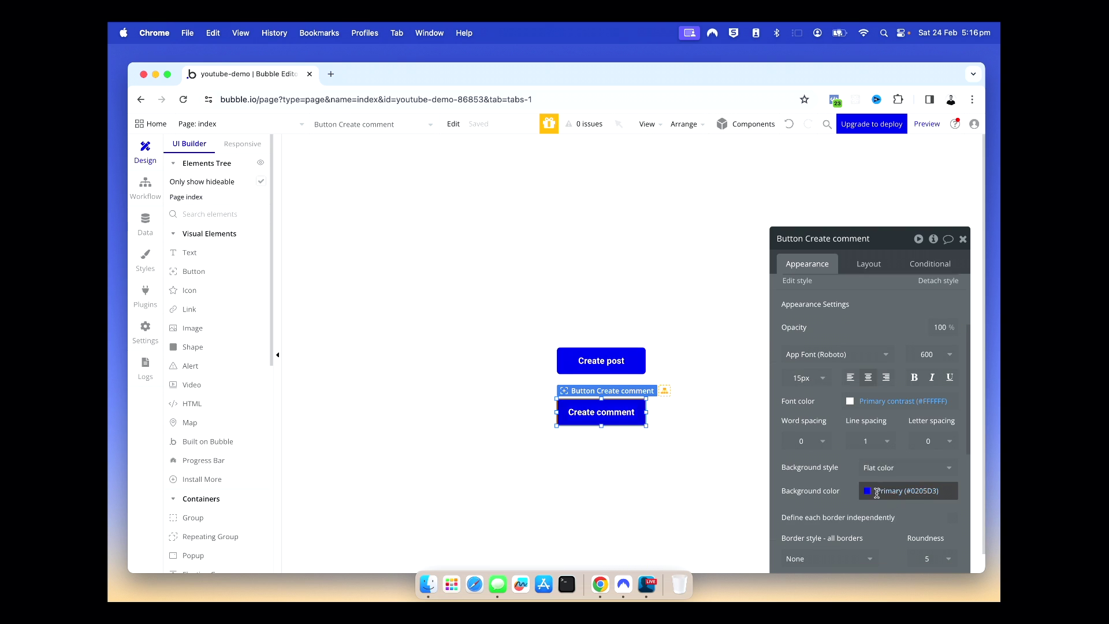
{"action": "left_click", "coordinate": [868, 491]}
{"action": "left_click", "coordinate": [951, 560]}
{"action": "left_click", "coordinate": [924, 560]}
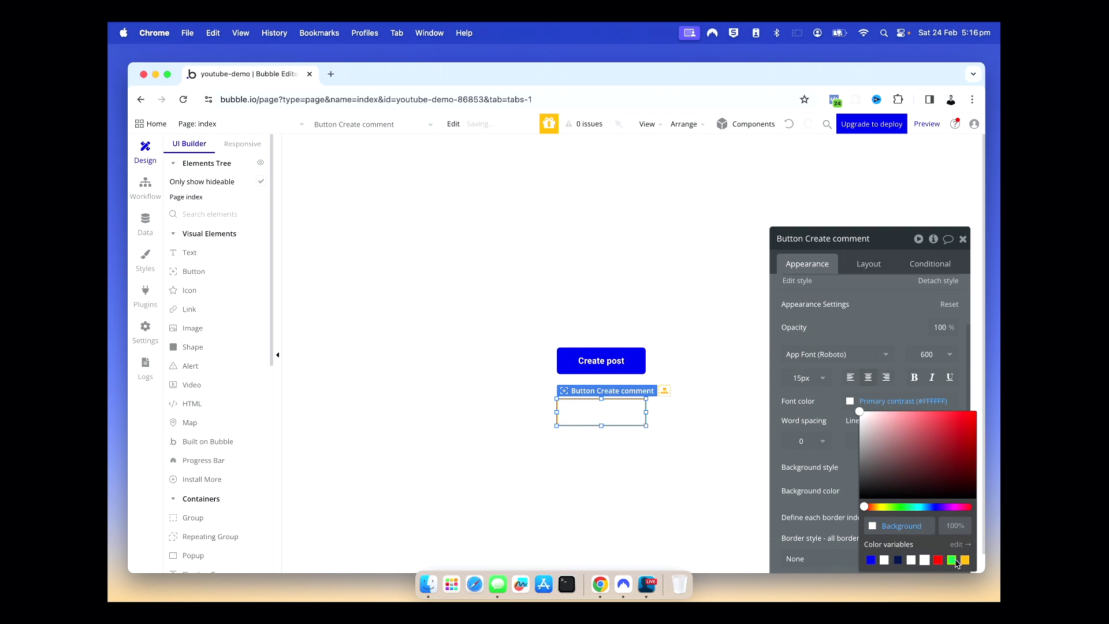
{"action": "left_click", "coordinate": [951, 560]}
{"action": "left_click", "coordinate": [783, 452]}
{"action": "left_click", "coordinate": [868, 490]}
{"action": "left_click_drag", "start_coordinate": [901, 420], "coordinate": [937, 423]}
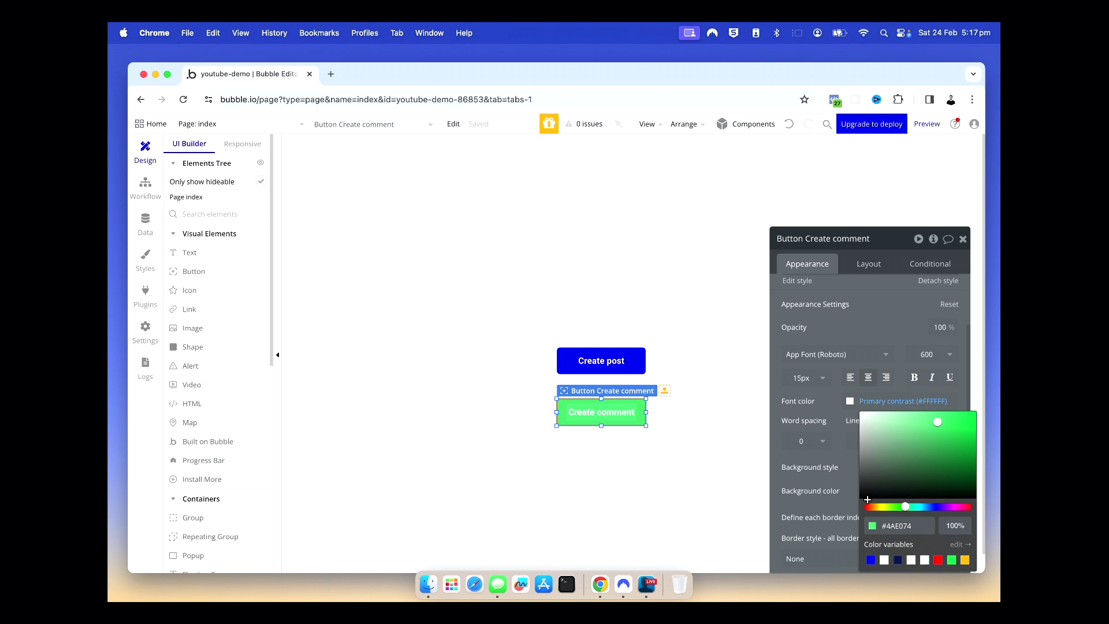
{"action": "left_click", "coordinate": [897, 560]}
{"action": "left_click", "coordinate": [805, 415]}
{"action": "left_click", "coordinate": [721, 404]}
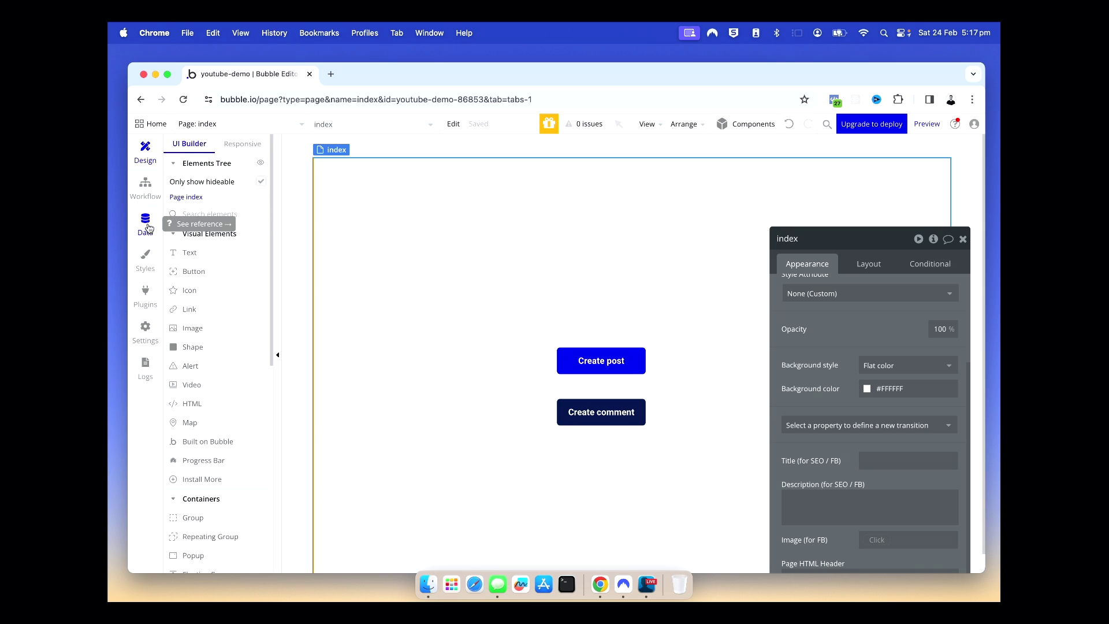
Delete the Create post button's click event from the index workflows and add a new "An element is clicked" event
{"action": "left_click", "coordinate": [141, 198]}
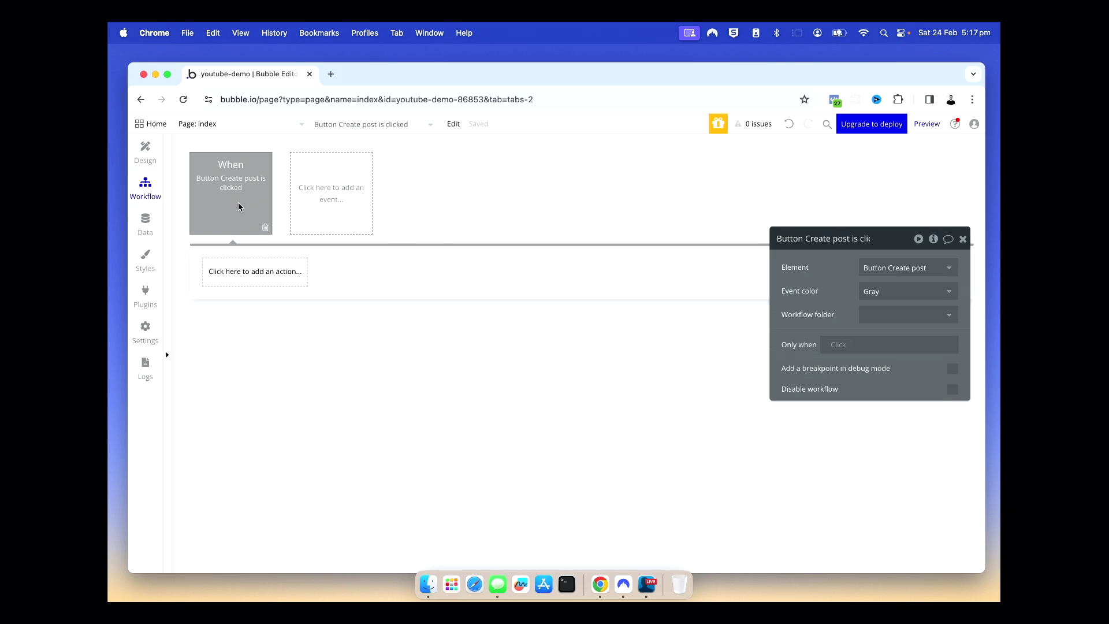
{"action": "left_click", "coordinate": [266, 227]}
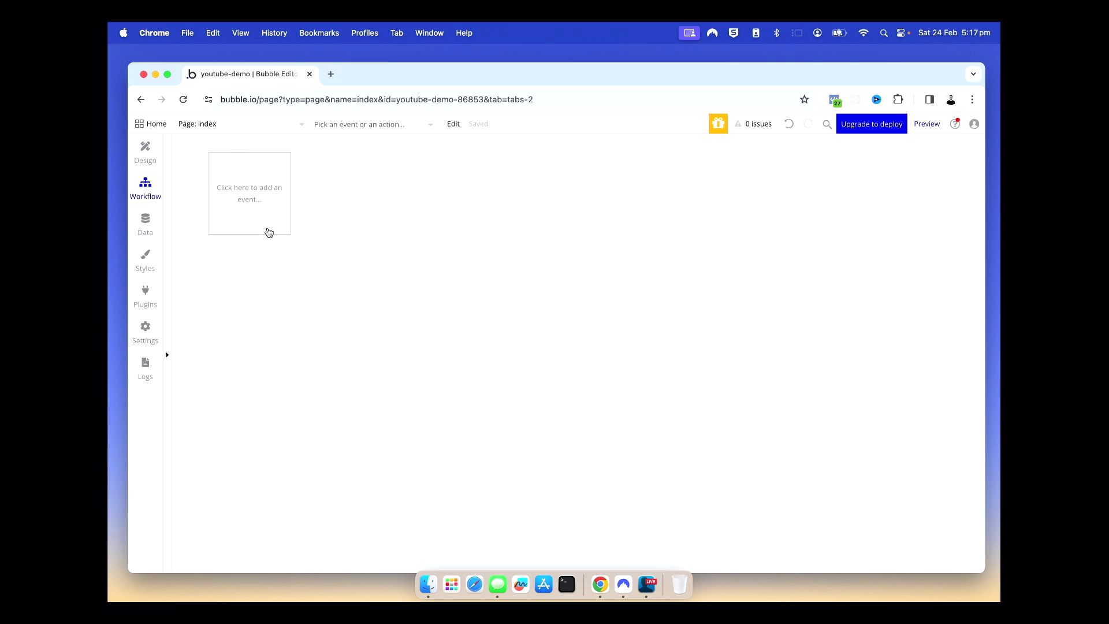
{"action": "left_click", "coordinate": [237, 205]}
{"action": "mouse_move", "coordinate": [236, 281]}
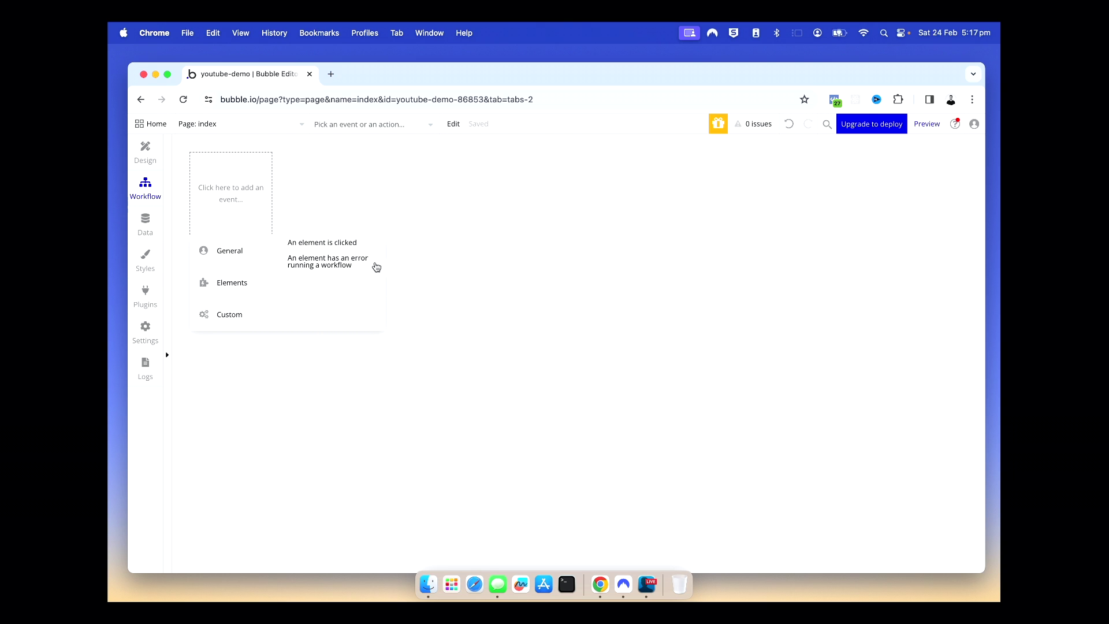
{"action": "left_click", "coordinate": [351, 245]}
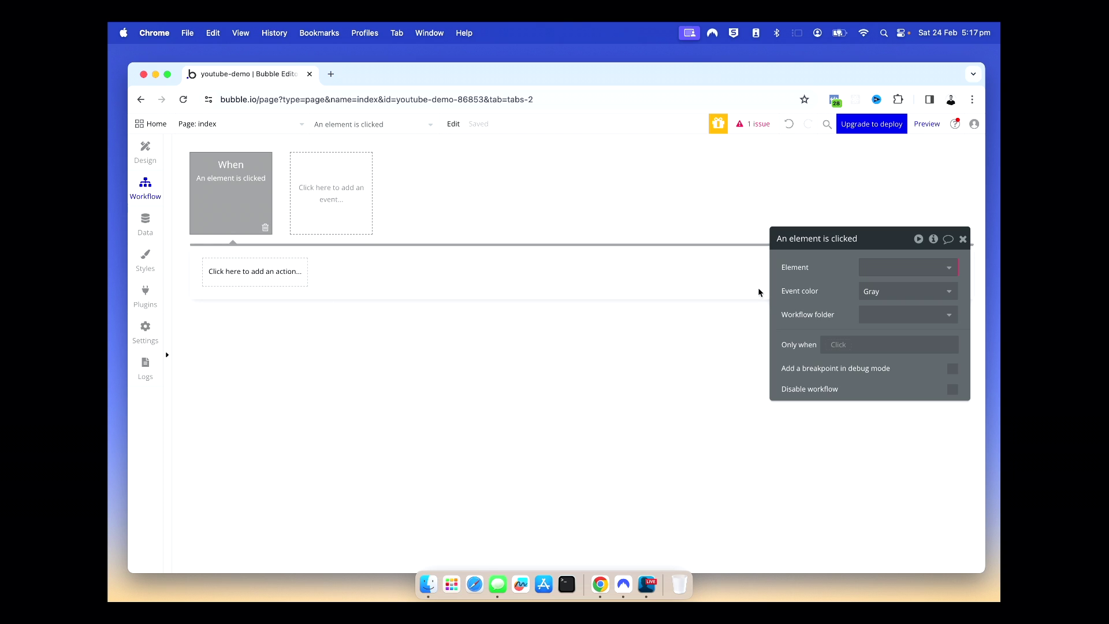
Examine which page elements can be assigned to the new click event, without choosing one
{"action": "left_click_drag", "start_coordinate": [837, 239], "coordinate": [573, 269]}
{"action": "left_click", "coordinate": [634, 300]}
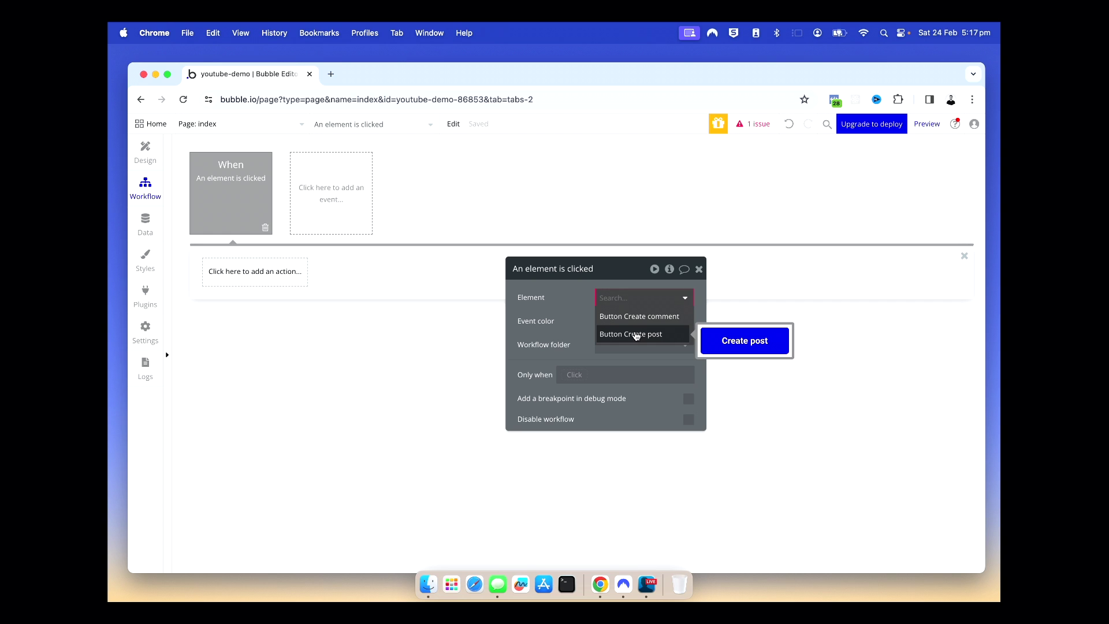
{"action": "left_click", "coordinate": [440, 347]}
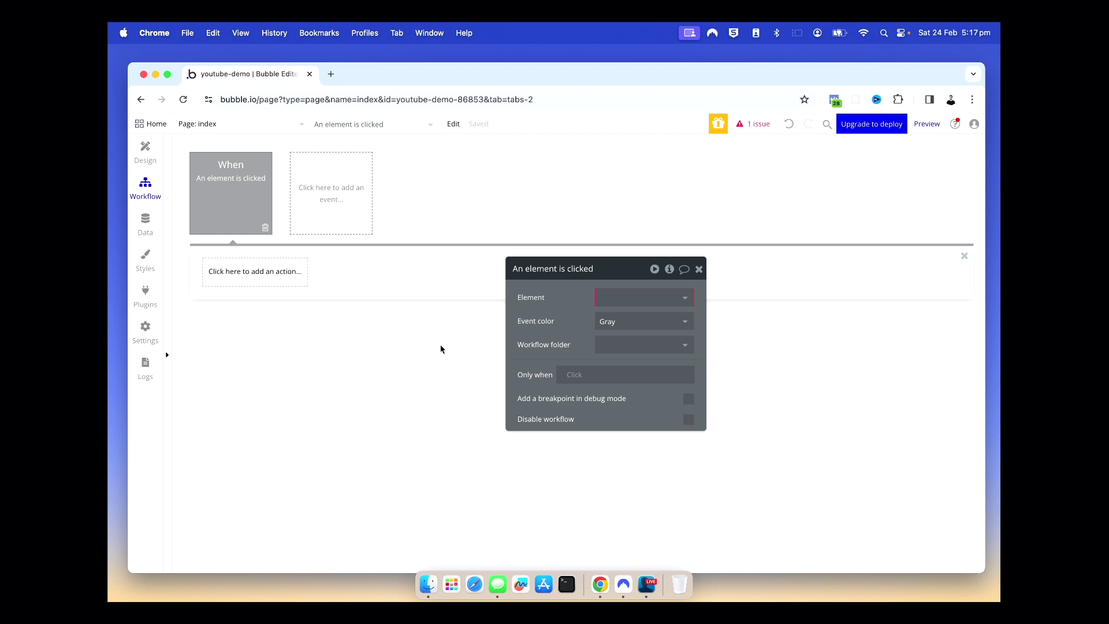
{"action": "left_click", "coordinate": [698, 269]}
Add a click workflow to the Create post button from its properties on the index page
{"action": "left_click", "coordinate": [141, 157]}
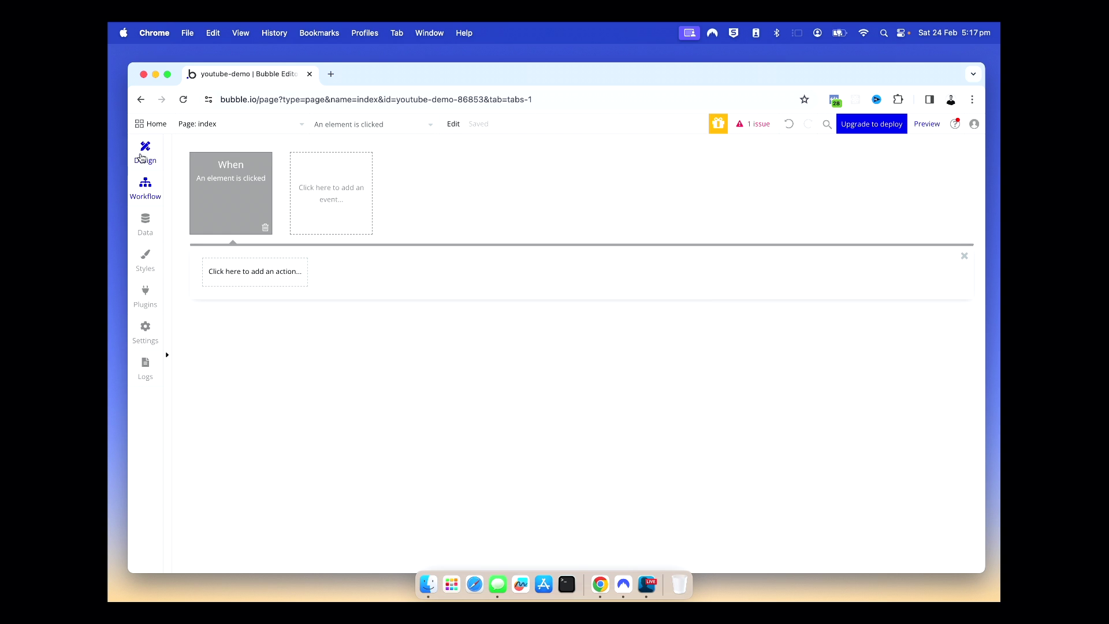
{"action": "left_click", "coordinate": [700, 267]}
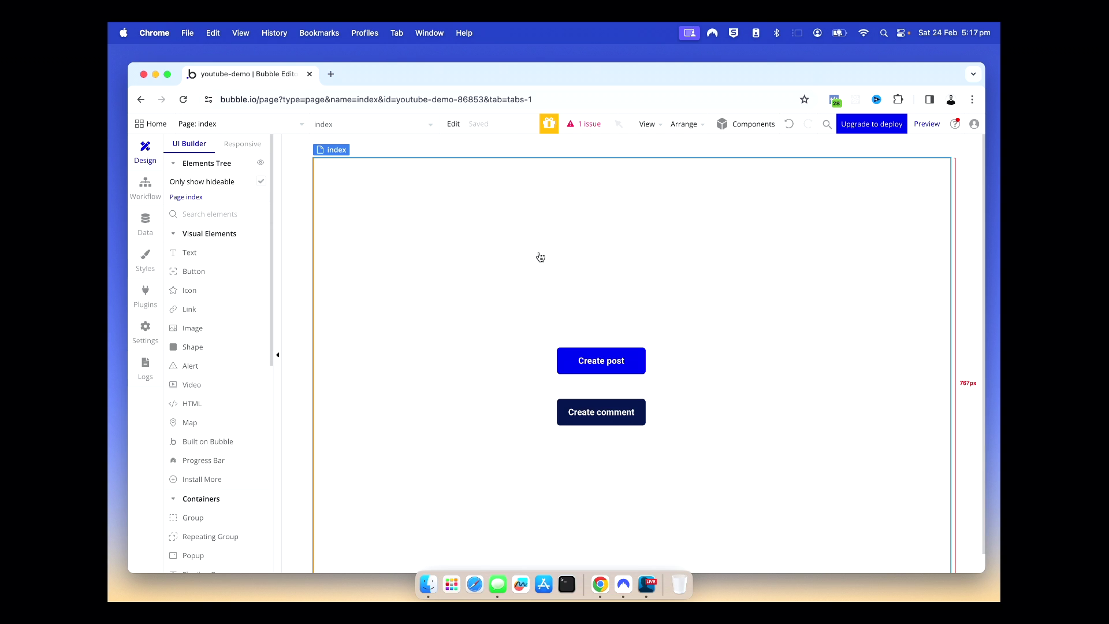
{"action": "left_click", "coordinate": [609, 366]}
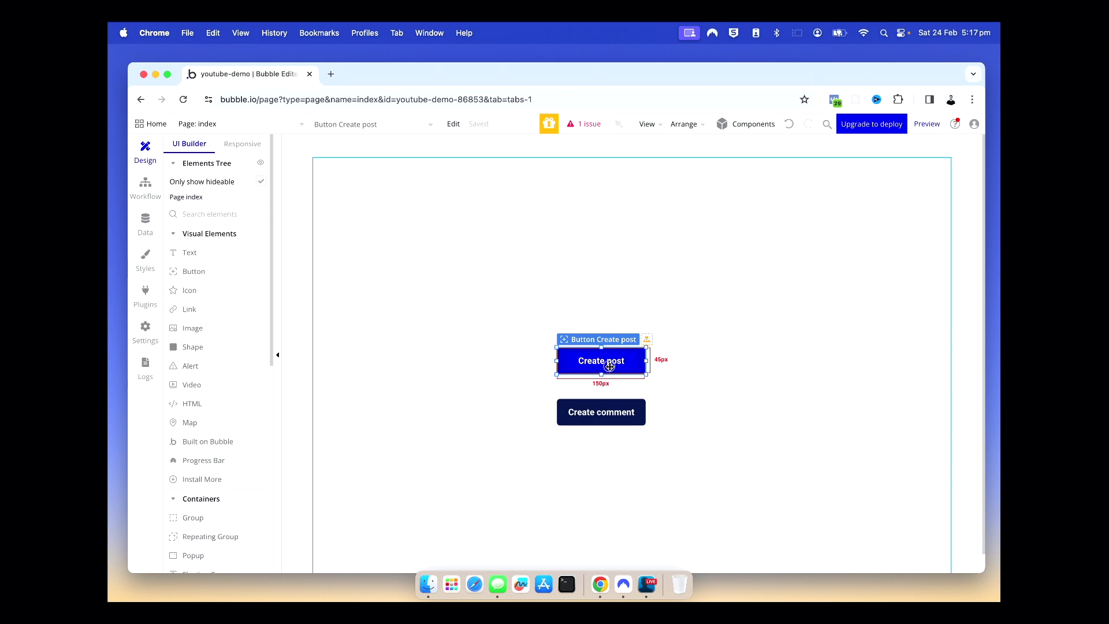
{"action": "double_click", "coordinate": [609, 366]}
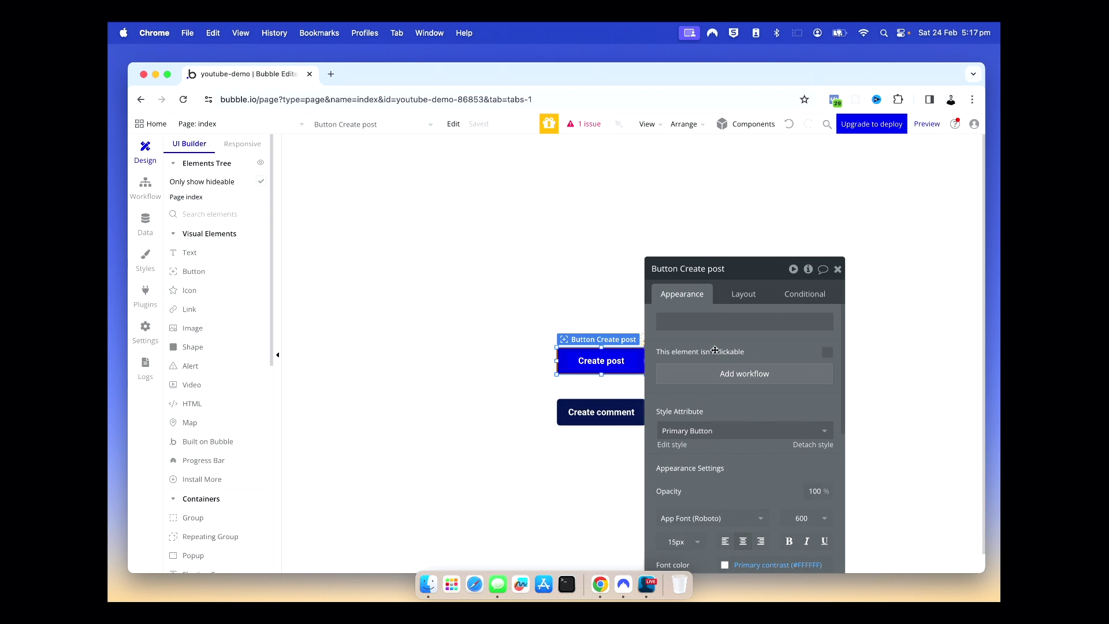
{"action": "left_click", "coordinate": [723, 373]}
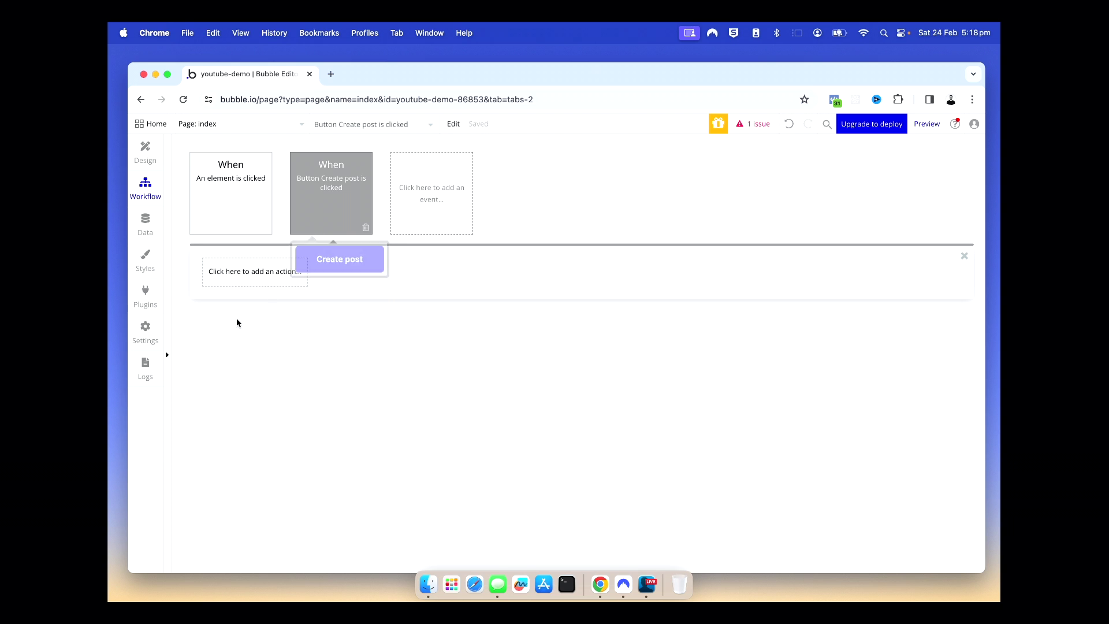
Add a "Create a new thing" action with type Post to the Create post button's workflow
{"action": "left_click", "coordinate": [257, 279]}
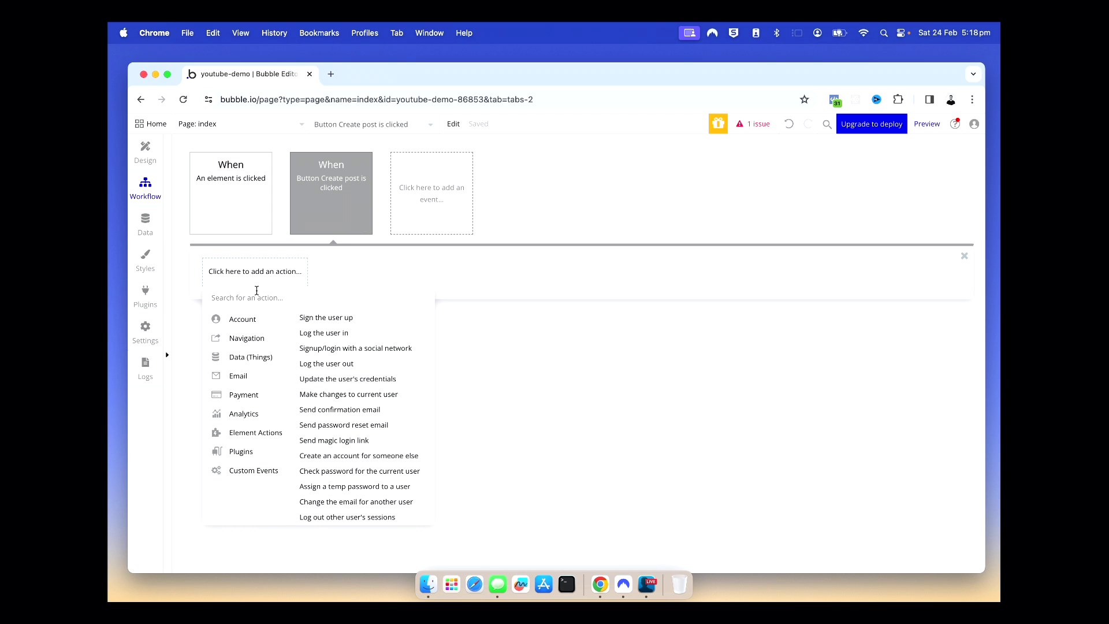
{"action": "mouse_move", "coordinate": [252, 358]}
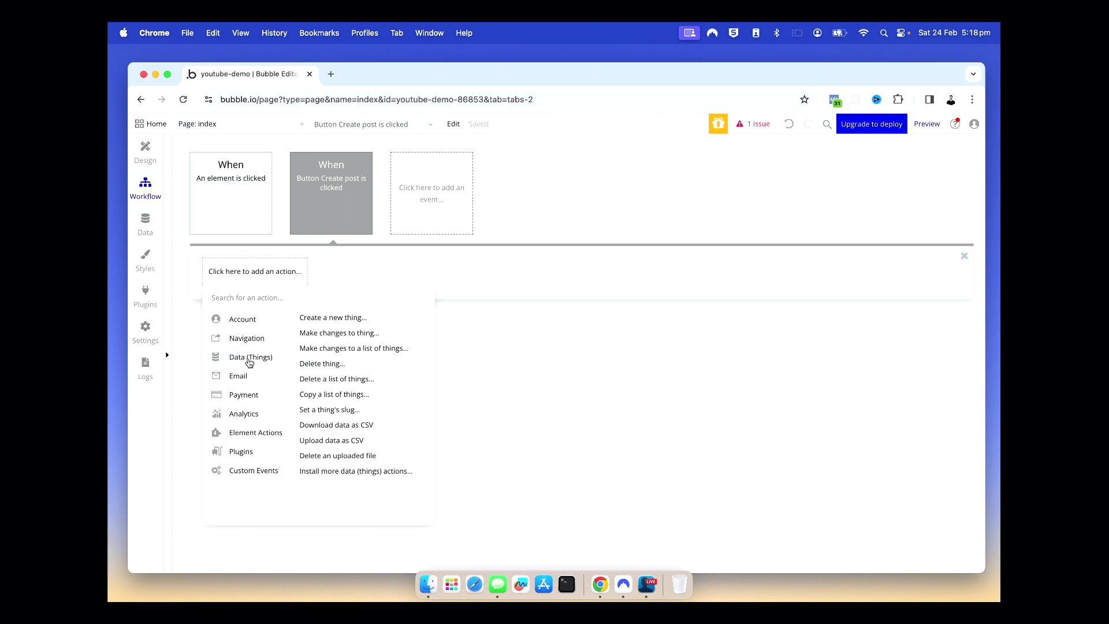
{"action": "left_click", "coordinate": [327, 318]}
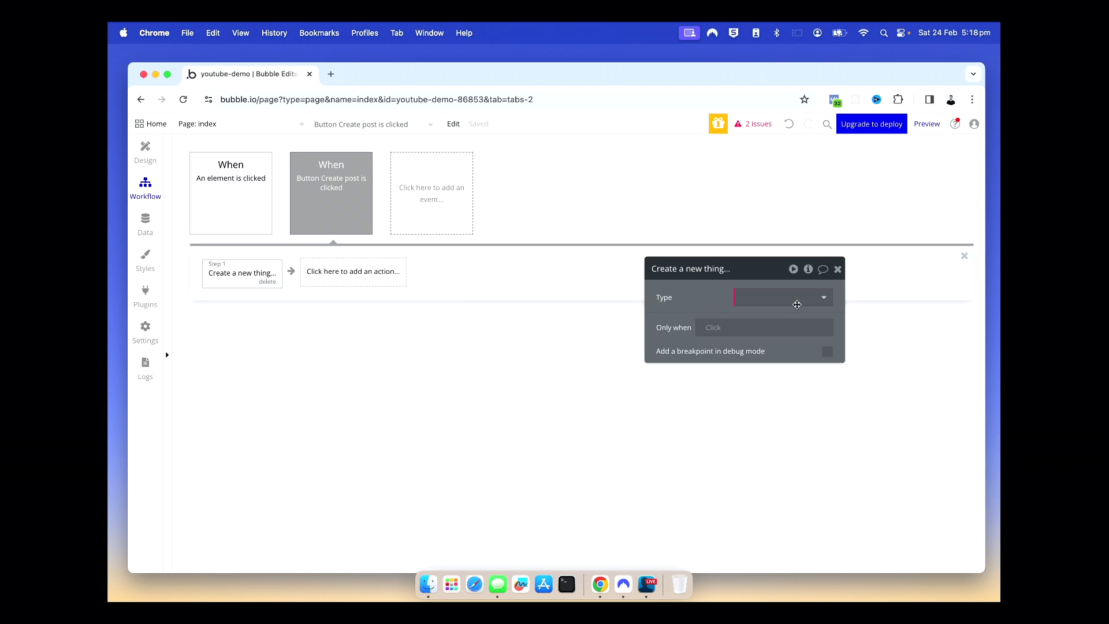
{"action": "left_click", "coordinate": [814, 304]}
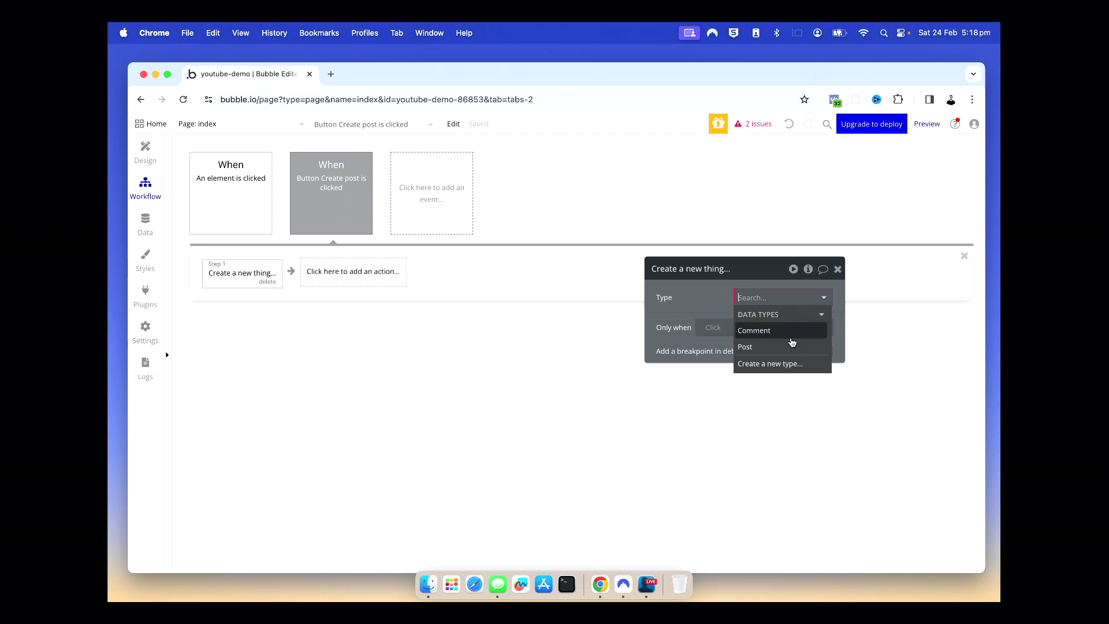
{"action": "left_click", "coordinate": [790, 348]}
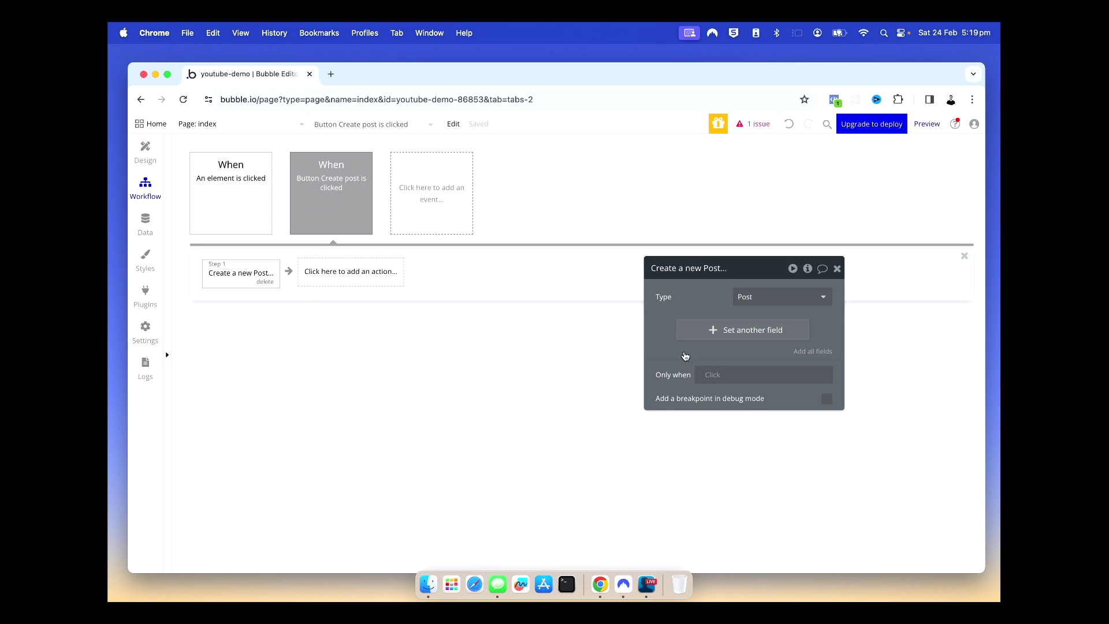
Set the new Post's title field to arbitrary text reading "Title for the post"
{"action": "left_click", "coordinate": [693, 332]}
{"action": "left_click", "coordinate": [670, 329]}
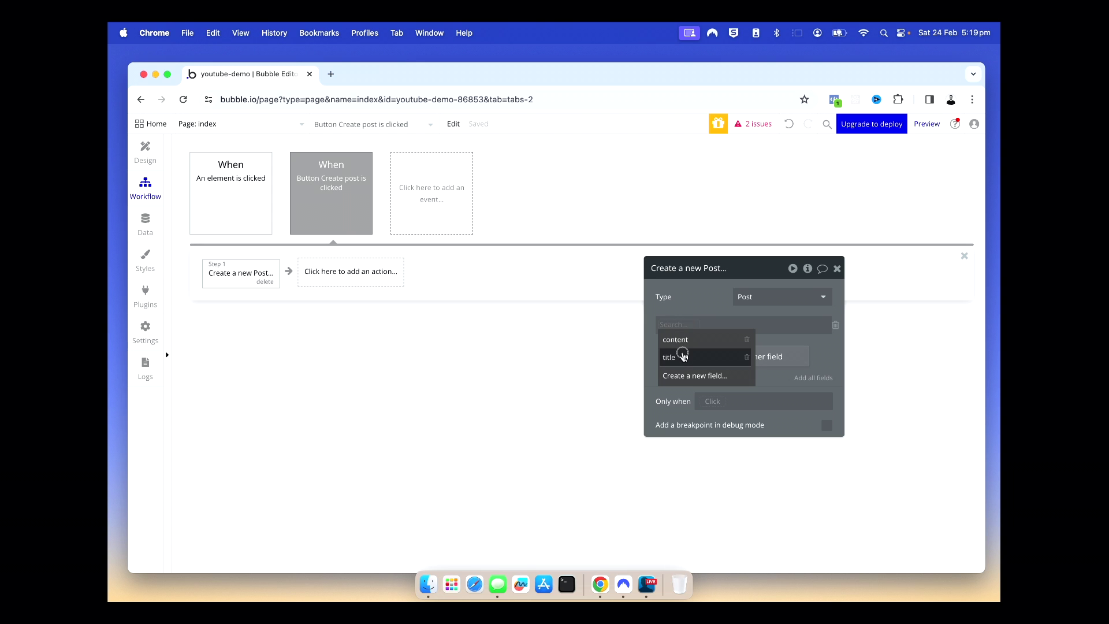
{"action": "left_click", "coordinate": [682, 356]}
{"action": "left_click", "coordinate": [691, 325]}
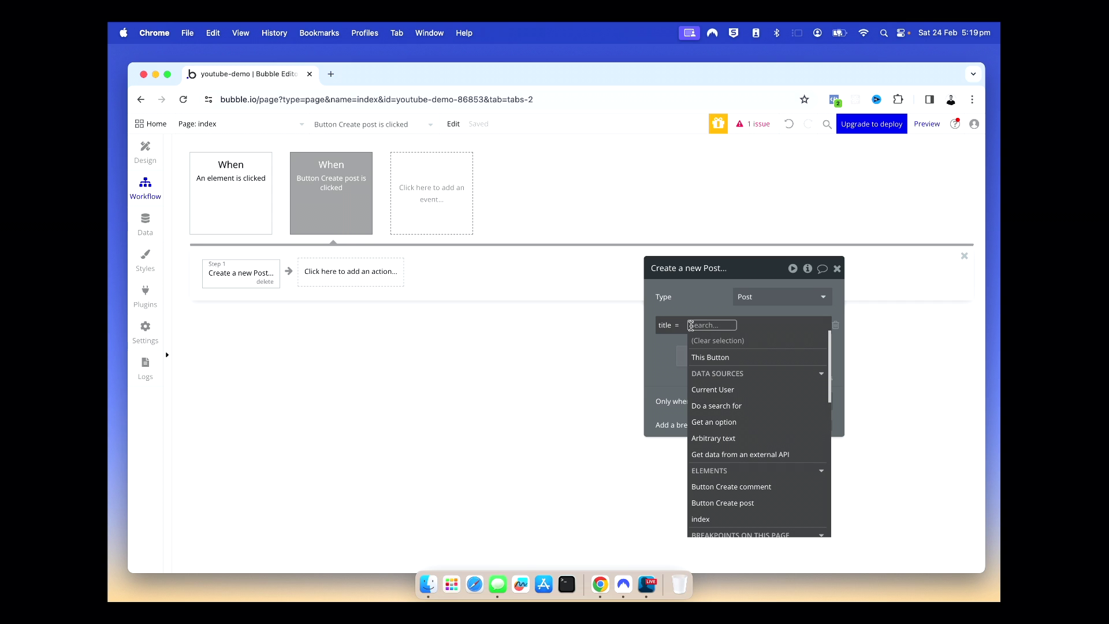
{"action": "scroll", "coordinate": [733, 375], "scroll_direction": "down", "scroll_amount": 8}
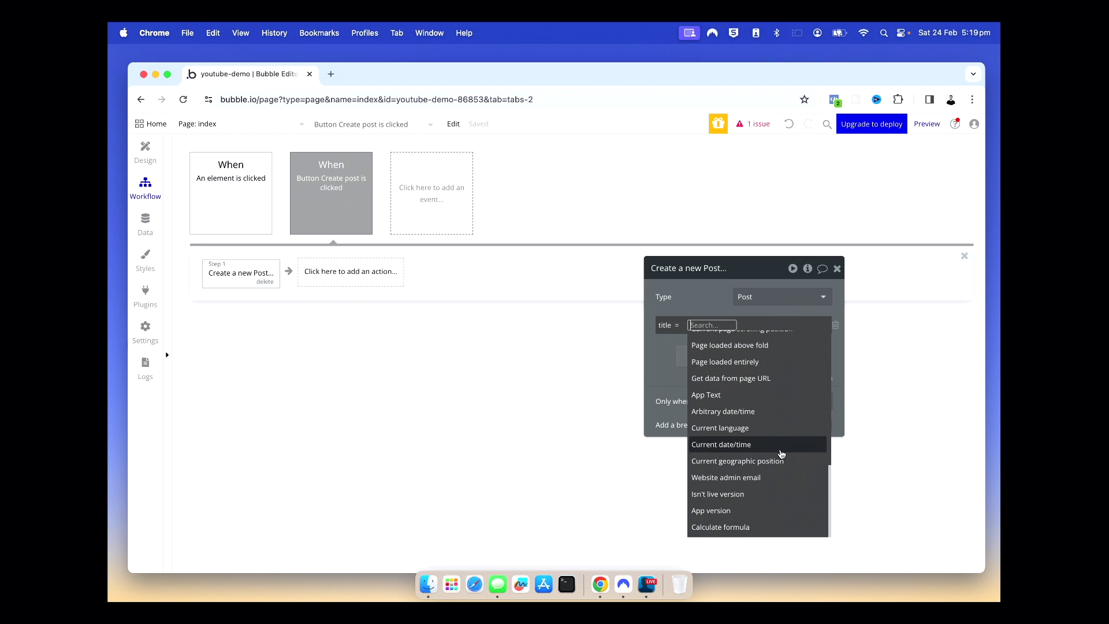
{"action": "scroll", "coordinate": [781, 454], "scroll_direction": "up", "scroll_amount": 6}
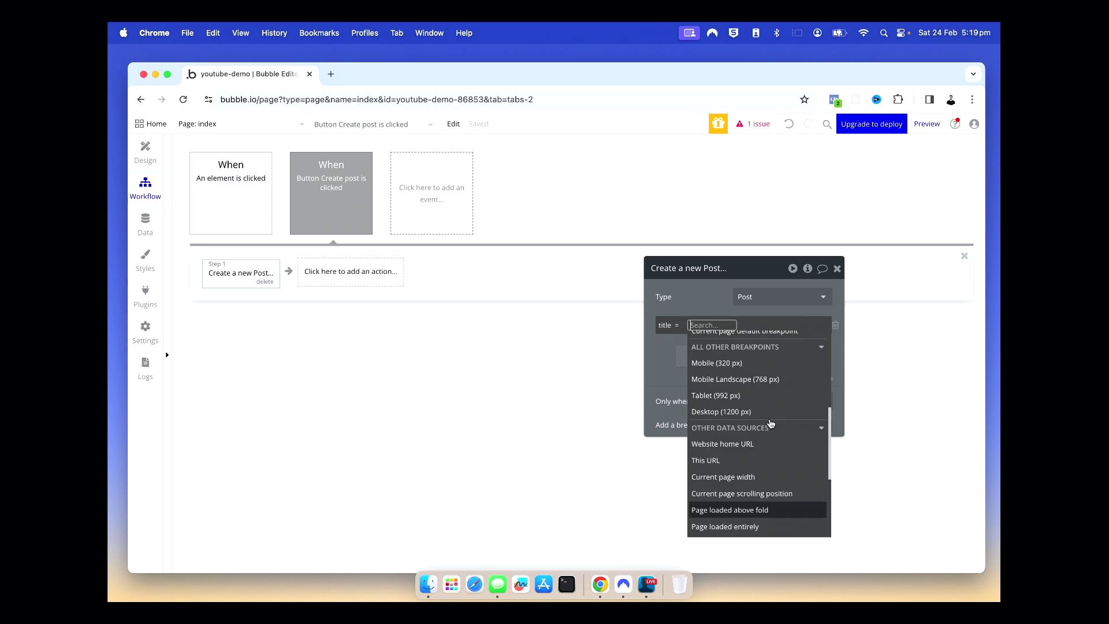
{"action": "scroll", "coordinate": [771, 423], "scroll_direction": "up", "scroll_amount": 3}
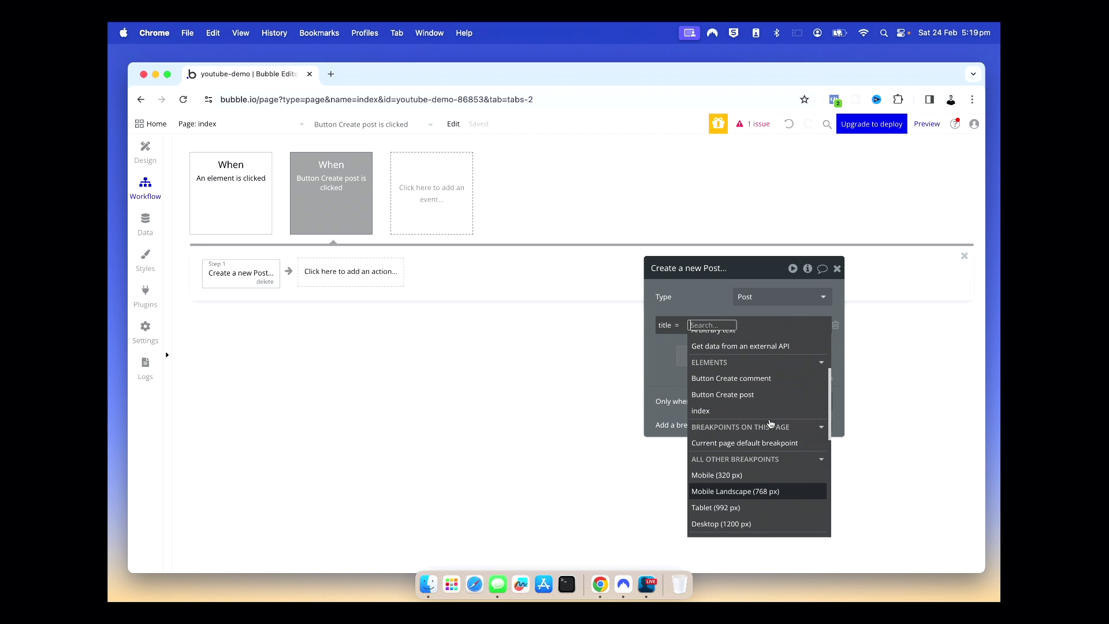
{"action": "scroll", "coordinate": [770, 423], "scroll_direction": "up", "scroll_amount": 5}
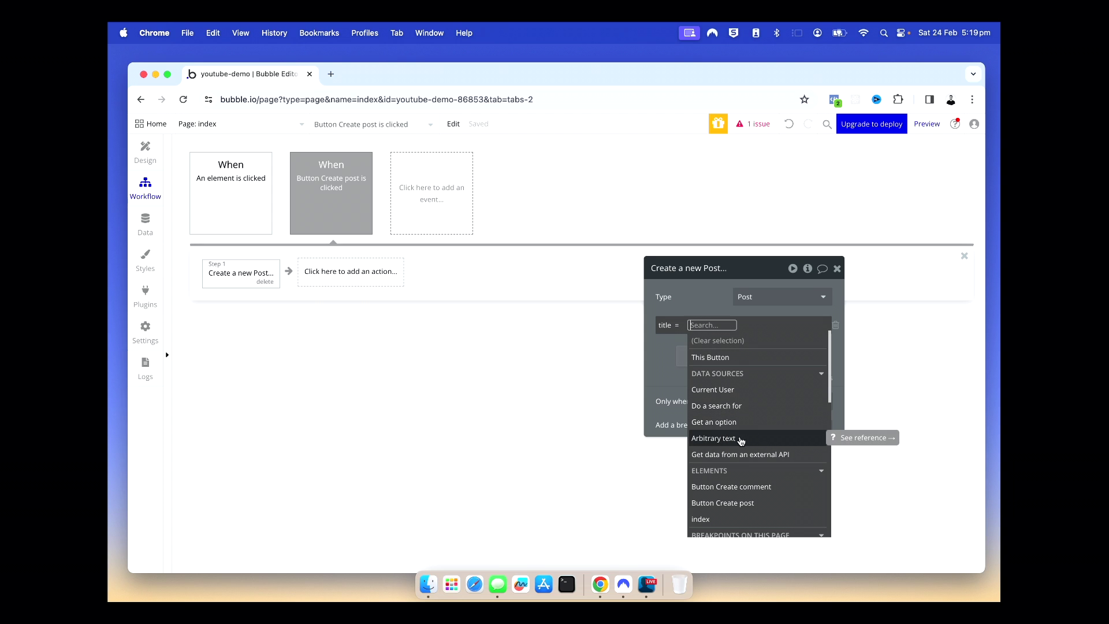
{"action": "left_click", "coordinate": [741, 440]}
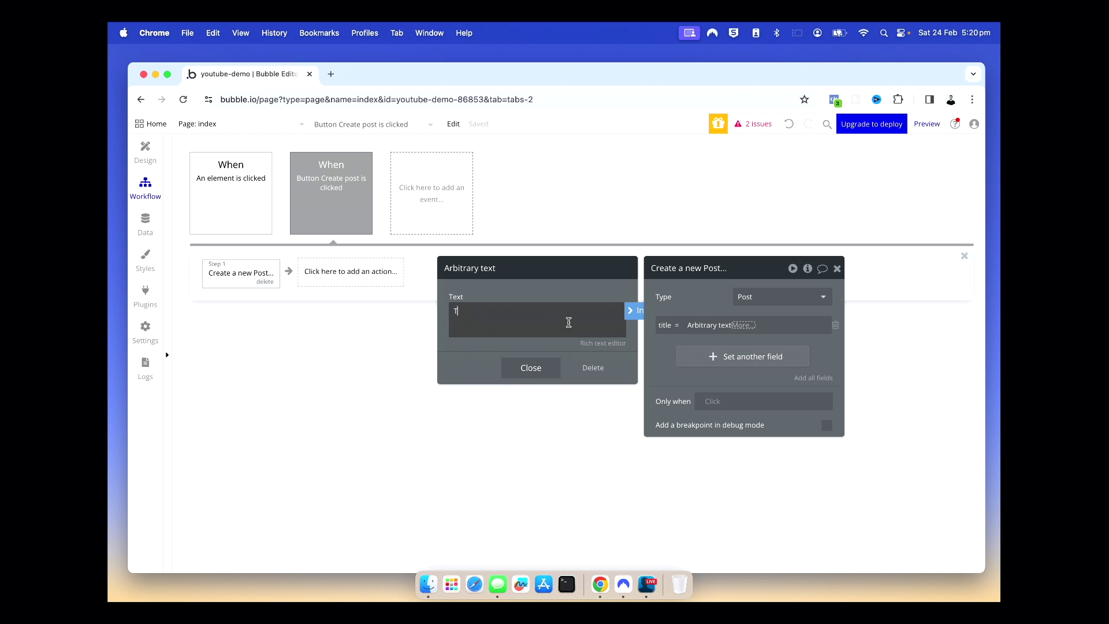
{"action": "type", "text": "Title for the post"}
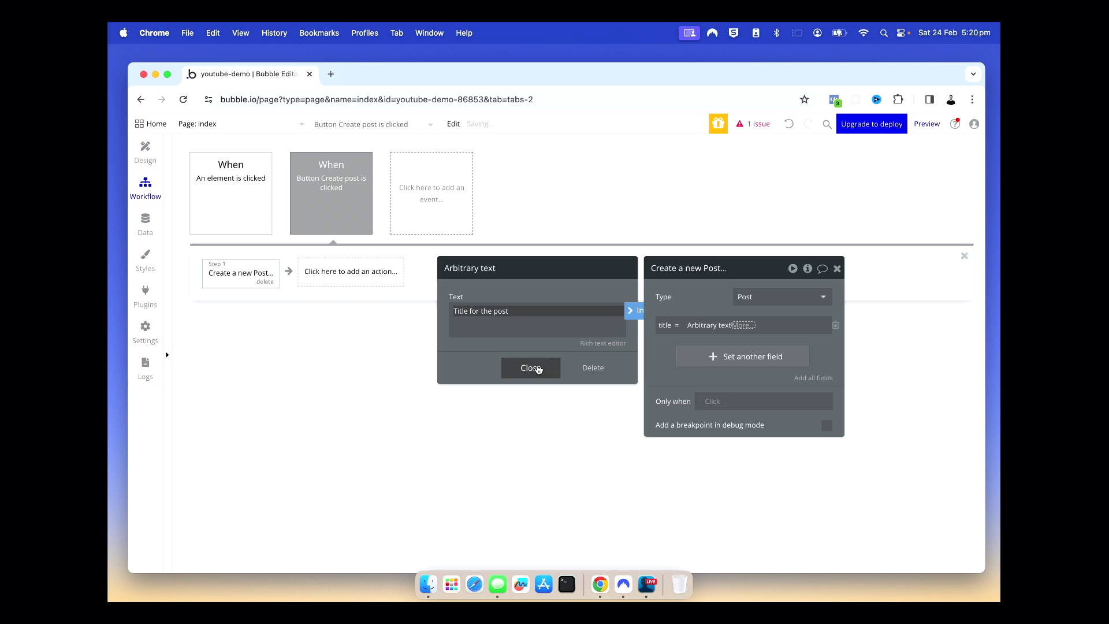
{"action": "left_click", "coordinate": [537, 368]}
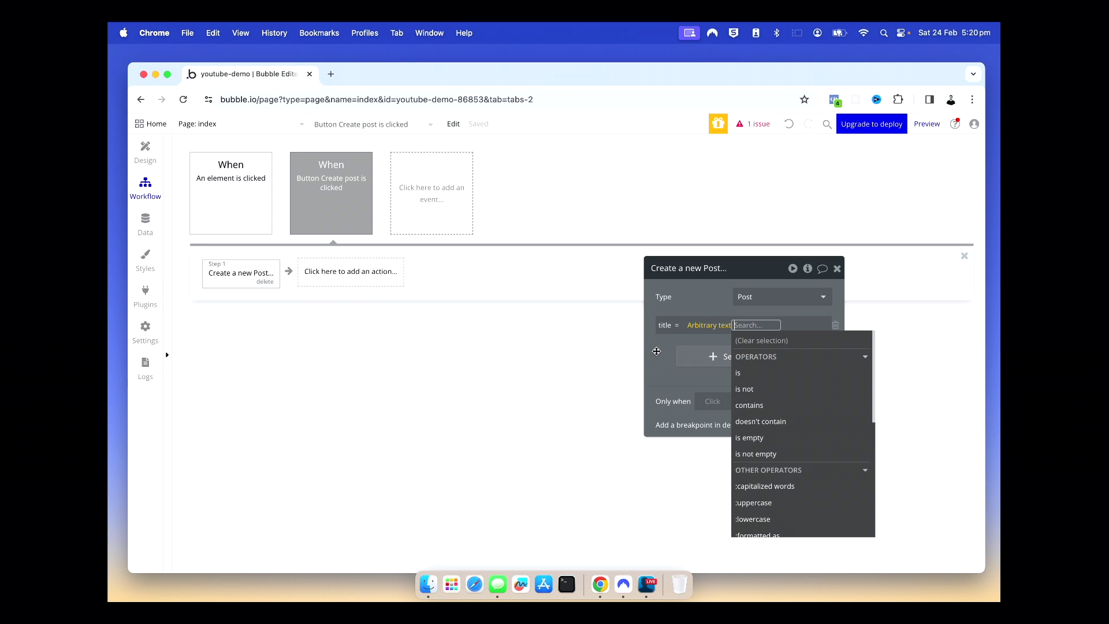
{"action": "left_click", "coordinate": [656, 351]}
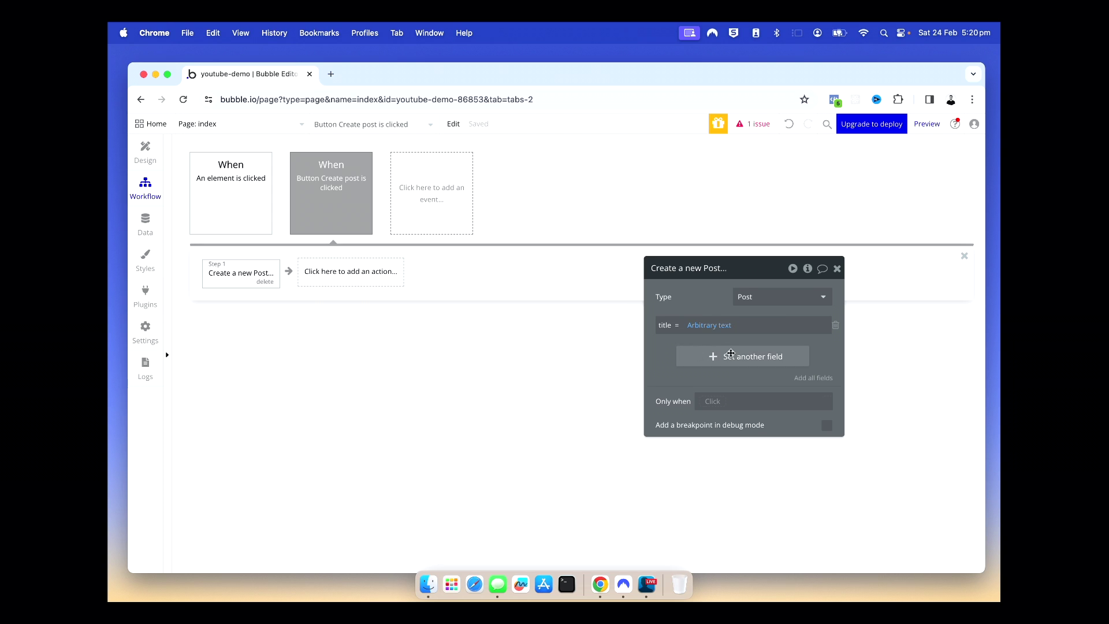
Set the new Post's content field to arbitrary text reading "Content for the post"
{"action": "left_click", "coordinate": [730, 353]}
{"action": "left_click", "coordinate": [668, 353]}
{"action": "left_click", "coordinate": [673, 365]}
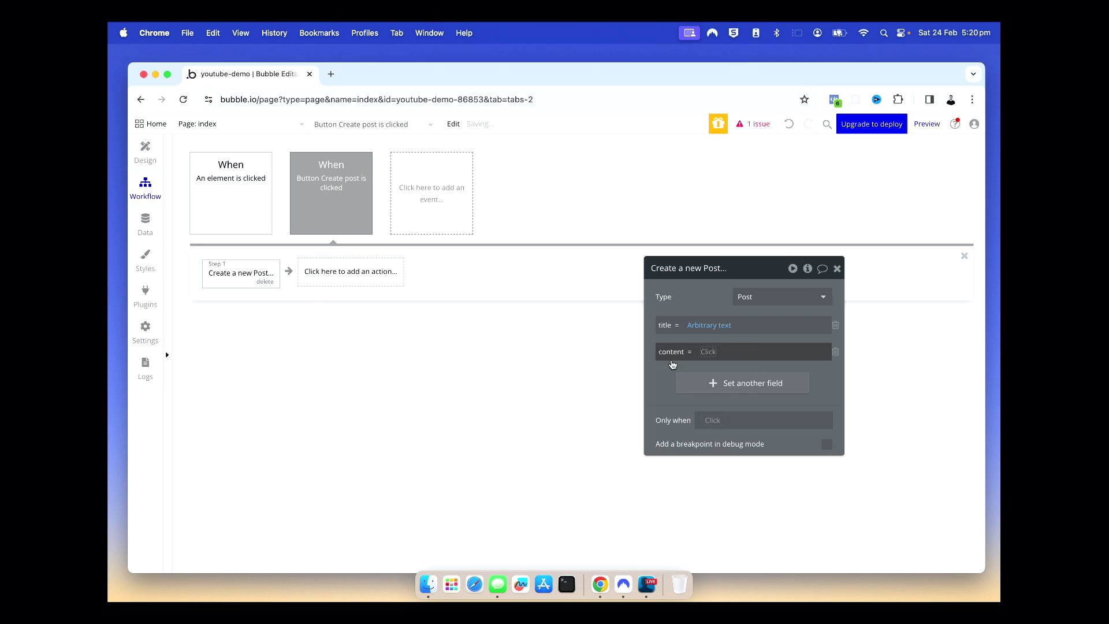
{"action": "left_click", "coordinate": [709, 352]}
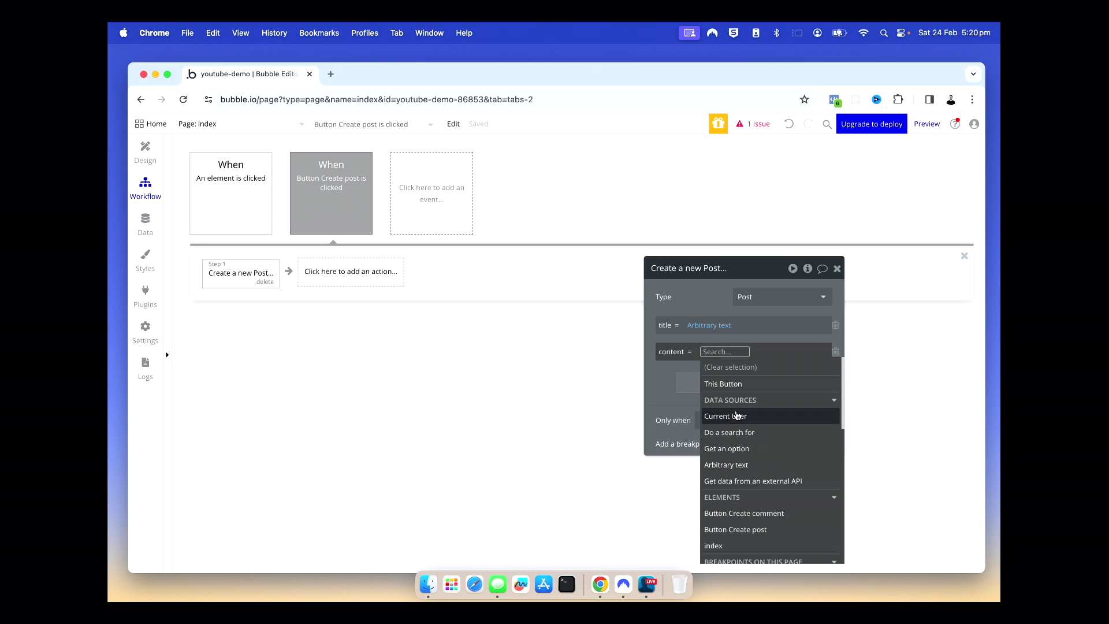
{"action": "left_click", "coordinate": [750, 465]}
{"action": "left_click", "coordinate": [548, 327]}
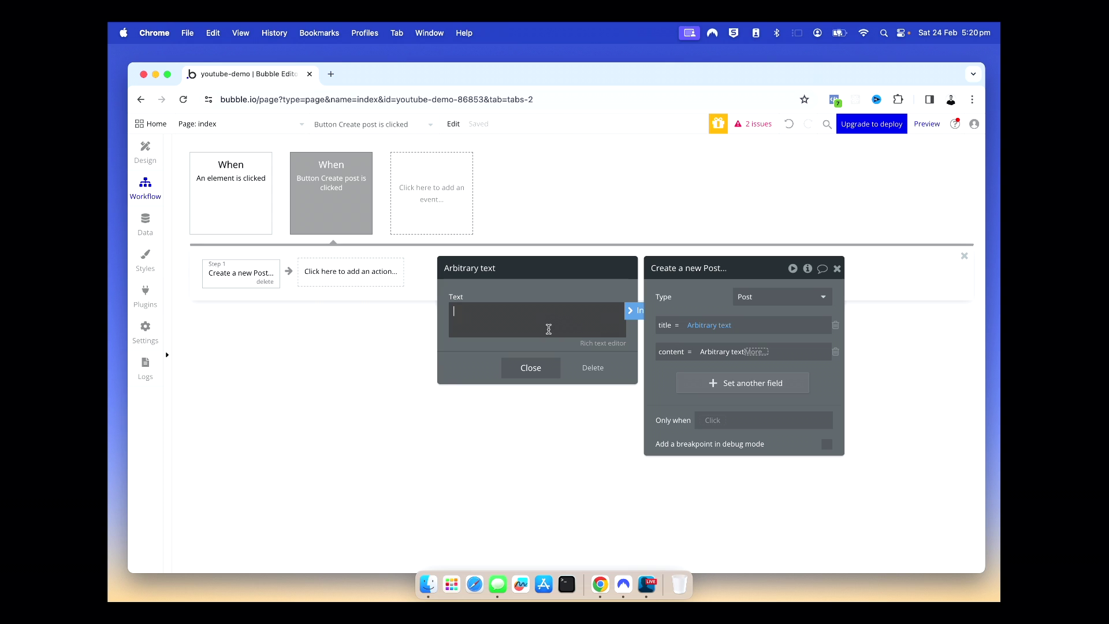
{"action": "type", "text": "Content for the post"}
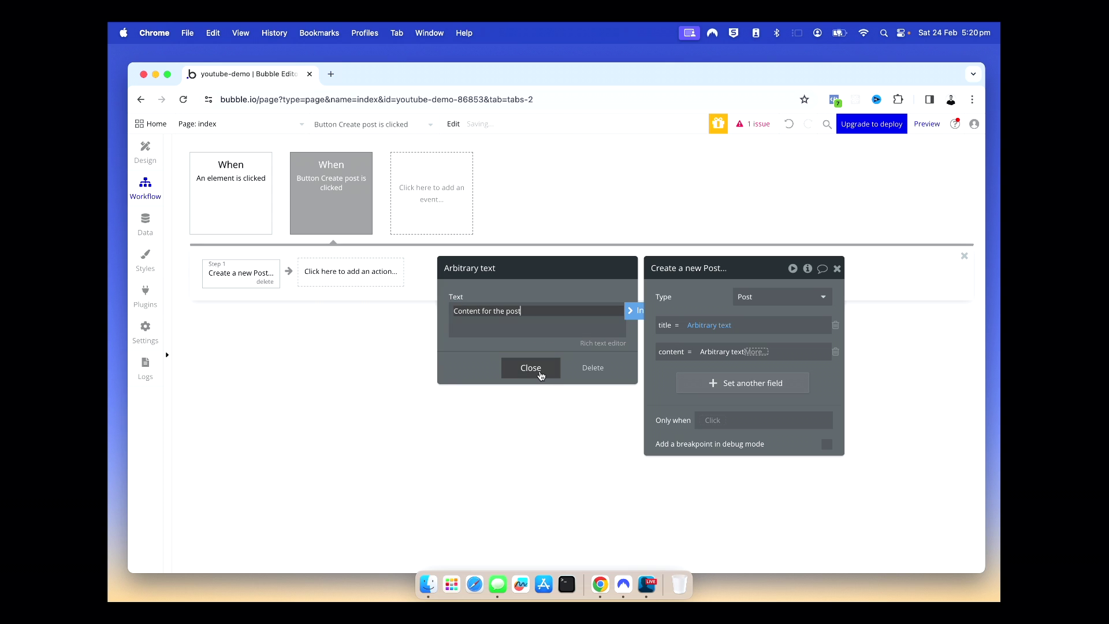
{"action": "left_click", "coordinate": [530, 367]}
{"action": "left_click", "coordinate": [665, 373]}
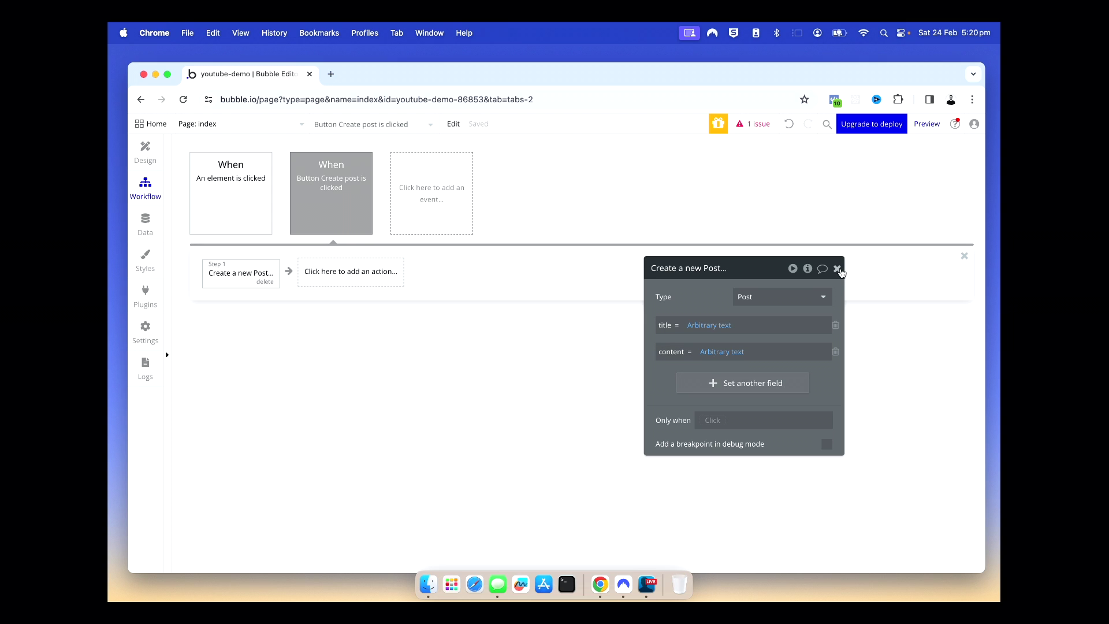
Return to the index page design and inspect the Create post and Create comment buttons
{"action": "left_click", "coordinate": [837, 269]}
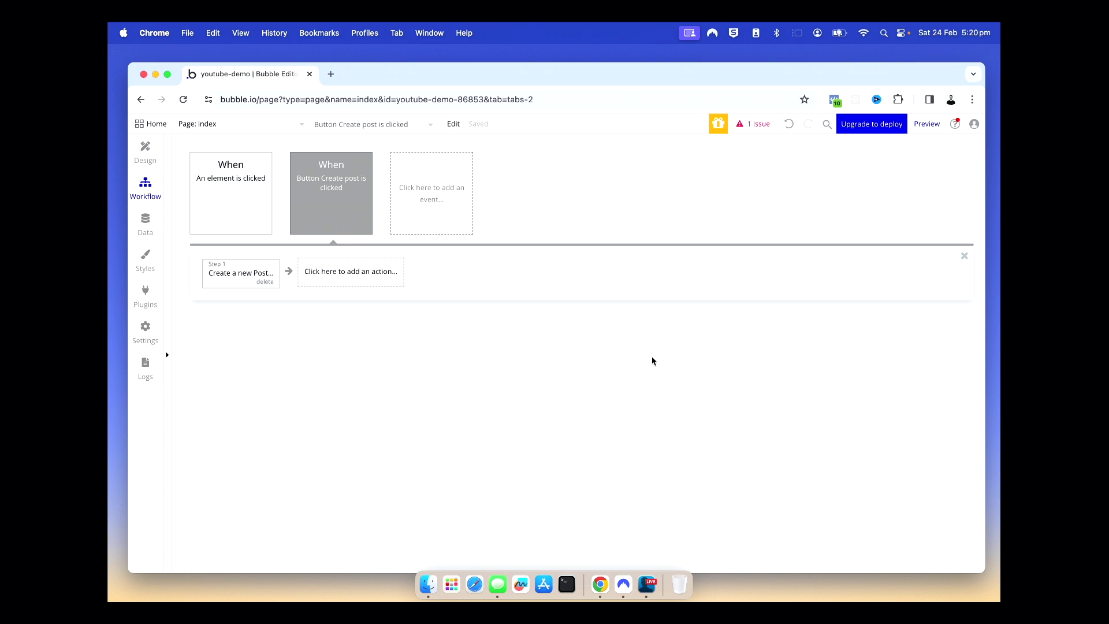
{"action": "left_click", "coordinate": [145, 153]}
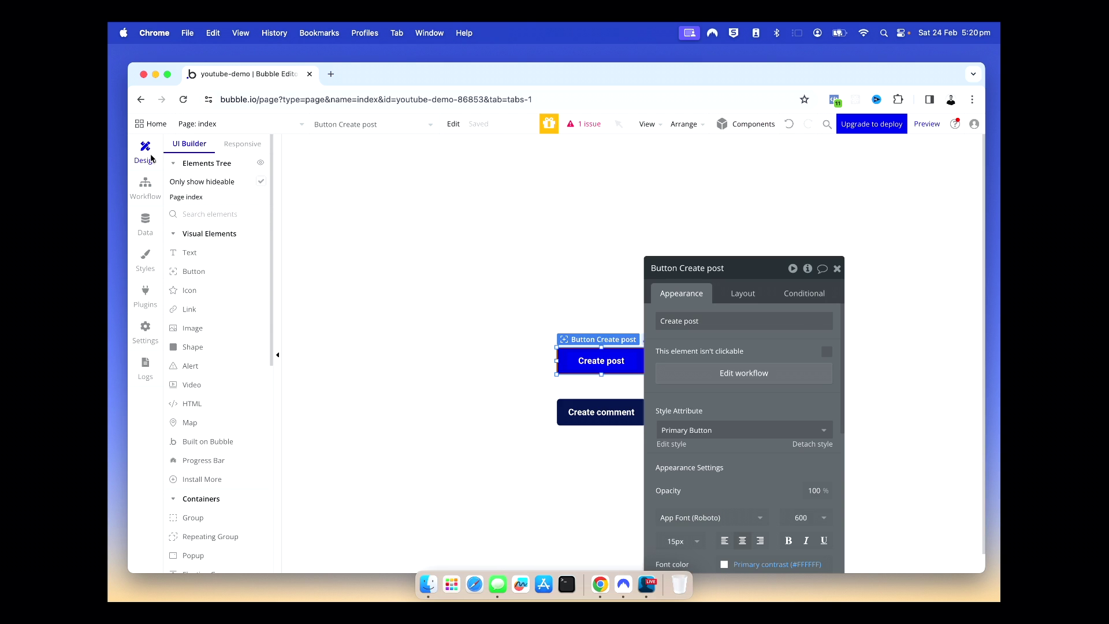
{"action": "left_click", "coordinate": [448, 257]}
{"action": "left_click", "coordinate": [577, 363]}
{"action": "left_click", "coordinate": [472, 292]}
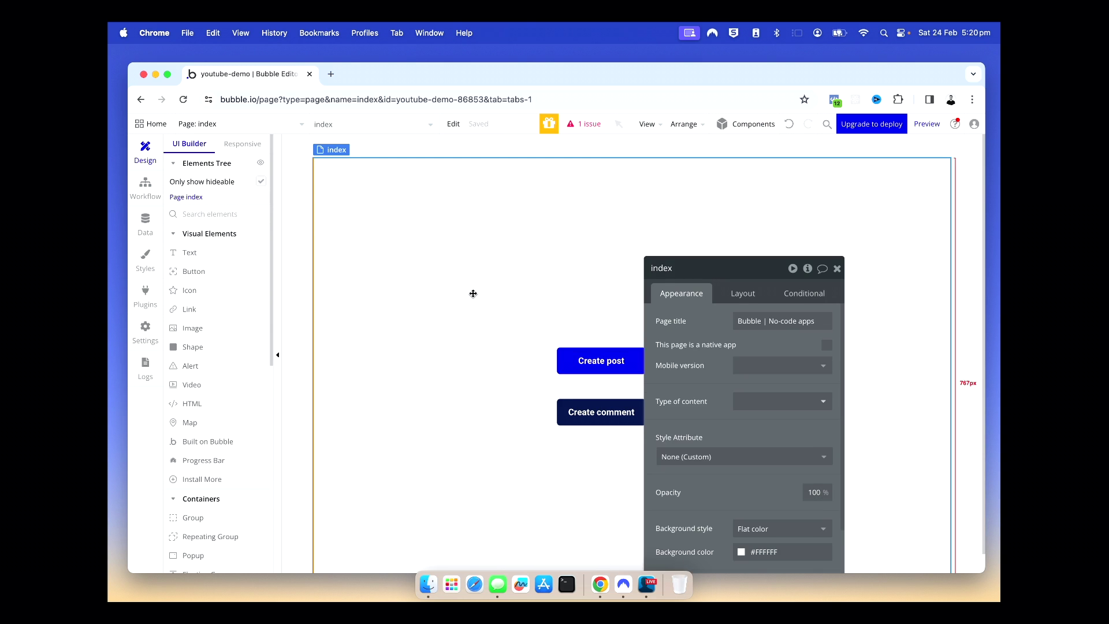
{"action": "left_click", "coordinate": [594, 420]}
{"action": "left_click", "coordinate": [837, 269]}
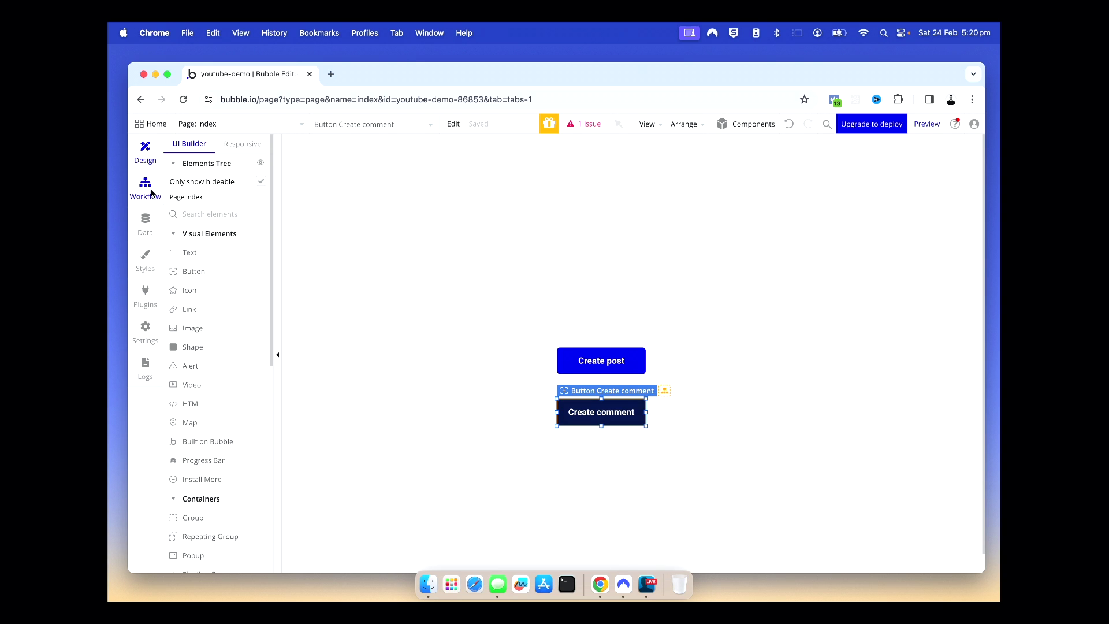
Assign Button Create comment as the element of the workflow event that has no element yet
{"action": "left_click", "coordinate": [144, 190]}
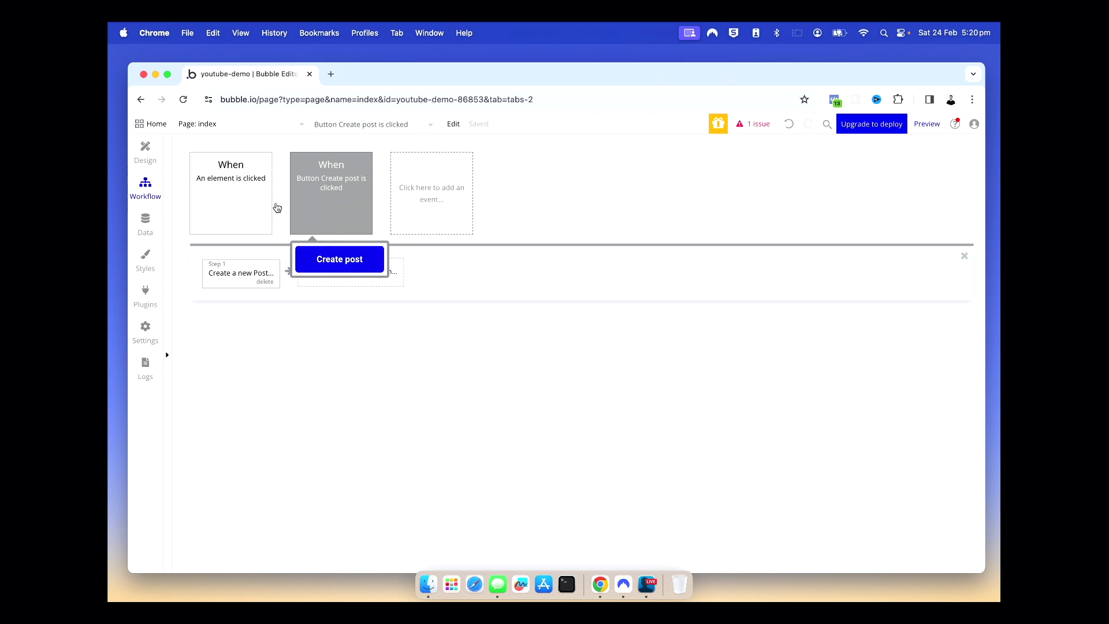
{"action": "left_click", "coordinate": [248, 207]}
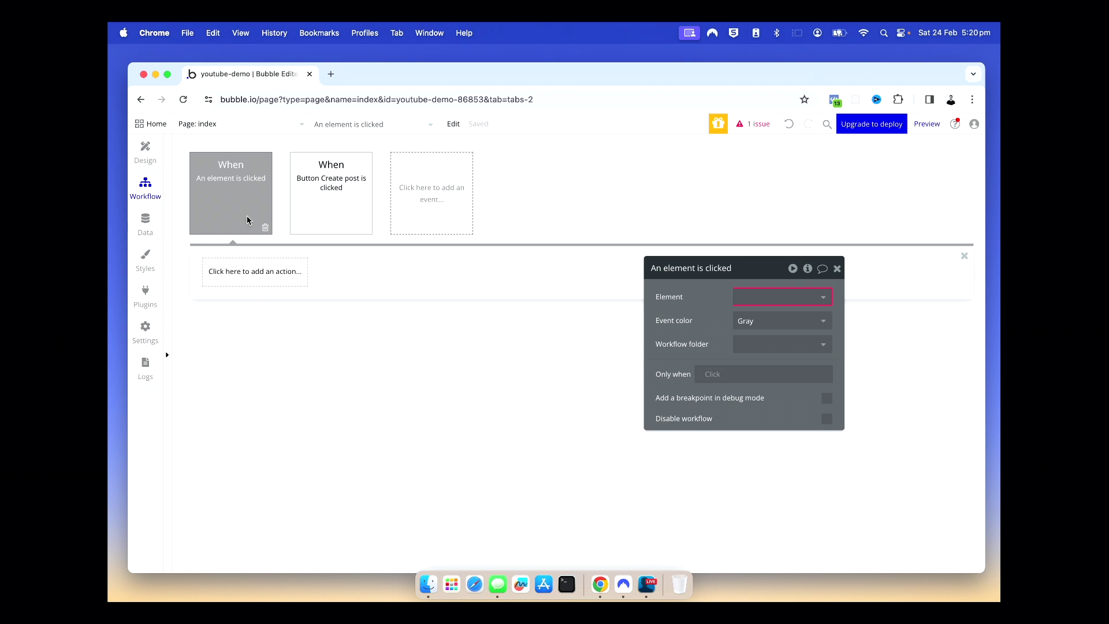
{"action": "left_click", "coordinate": [232, 281]}
{"action": "left_click", "coordinate": [225, 214]}
{"action": "left_click", "coordinate": [823, 300]}
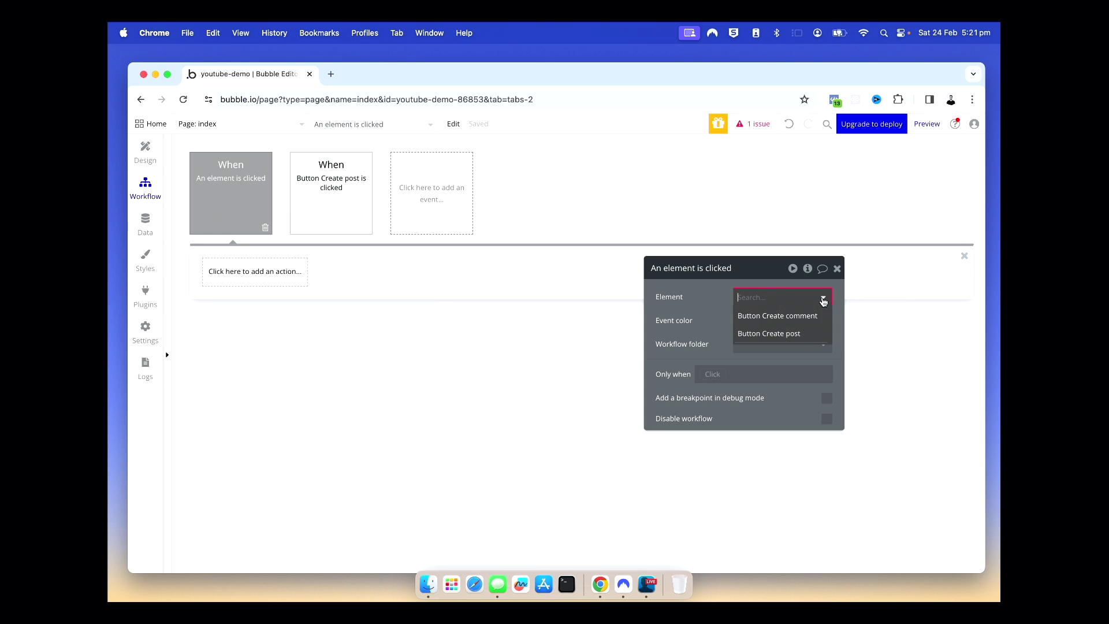
{"action": "left_click", "coordinate": [819, 315]}
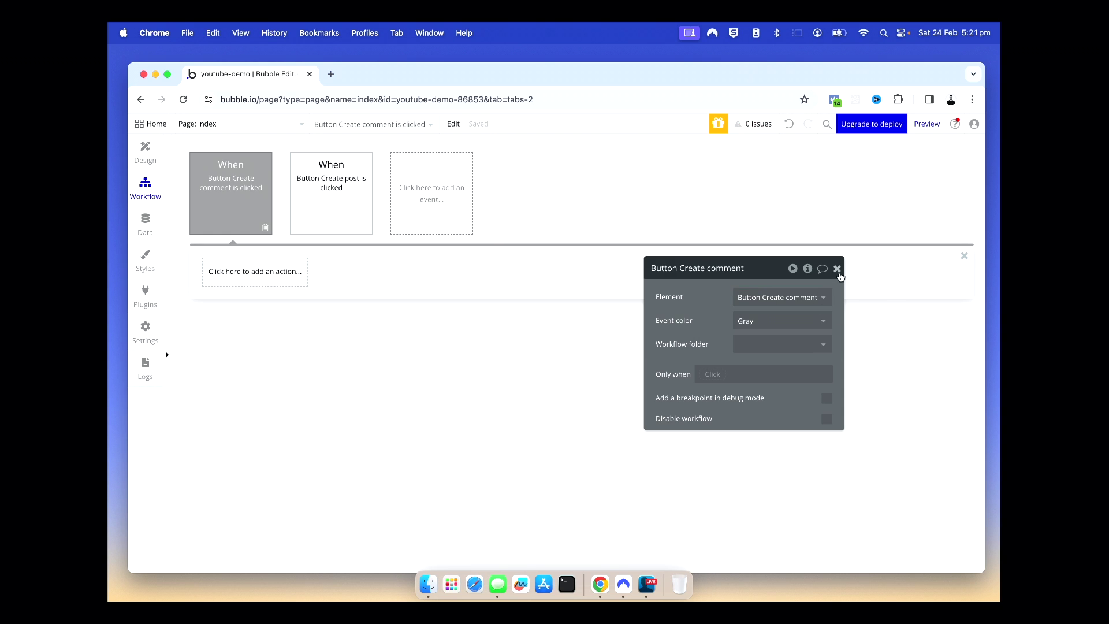
{"action": "left_click", "coordinate": [837, 268]}
Add a "Create a new thing" action with type Comment to the Create comment button's workflow
{"action": "left_click", "coordinate": [275, 280]}
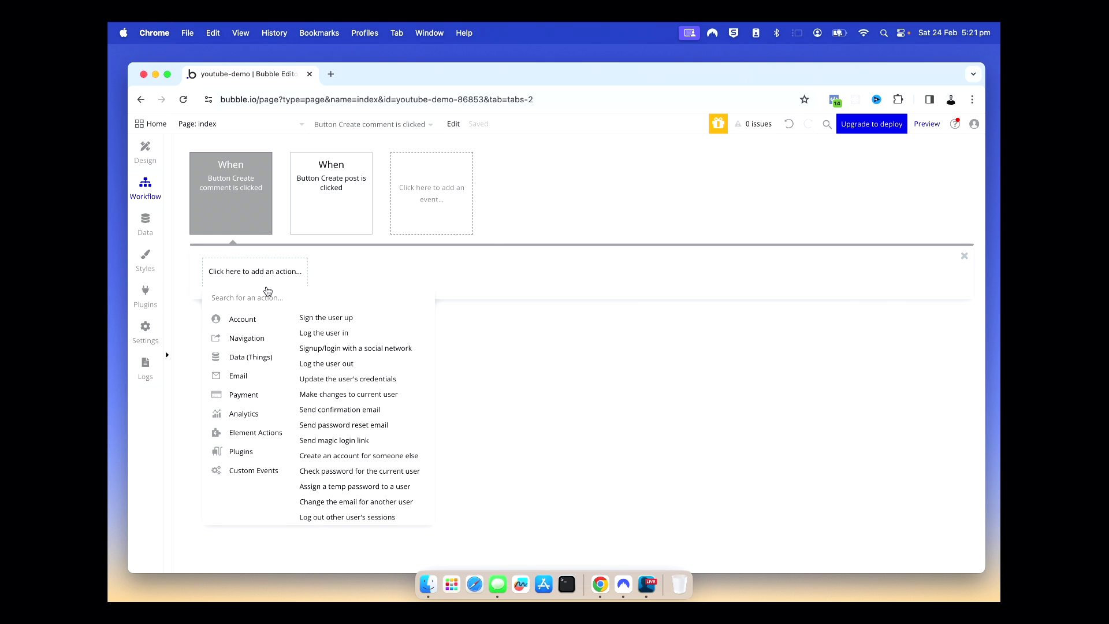
{"action": "mouse_move", "coordinate": [254, 370]}
{"action": "left_click", "coordinate": [340, 320]}
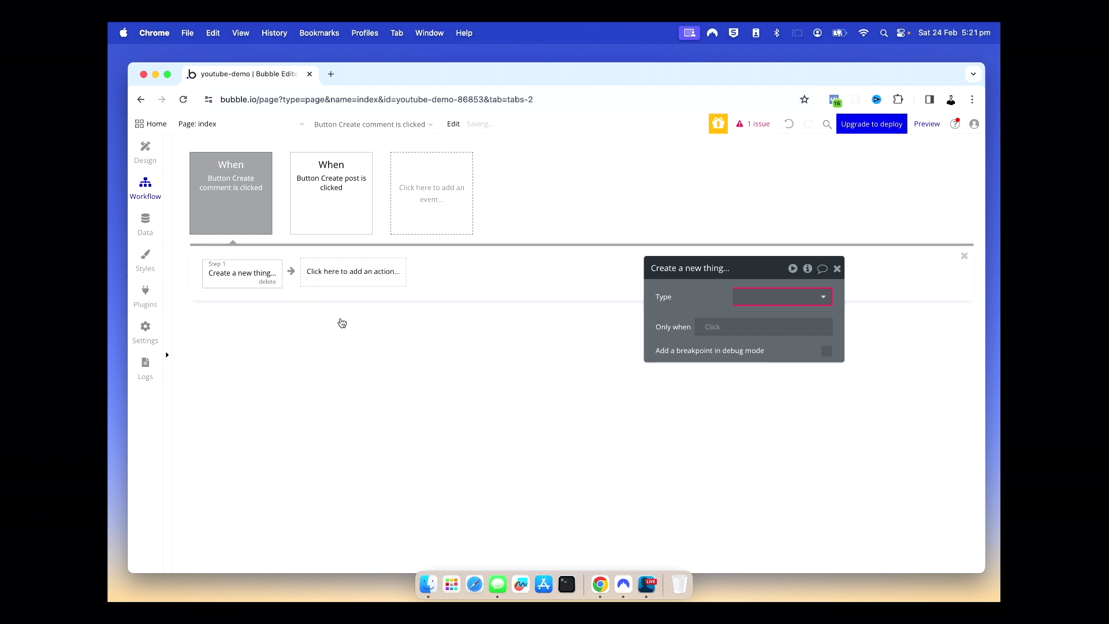
{"action": "left_click", "coordinate": [783, 299]}
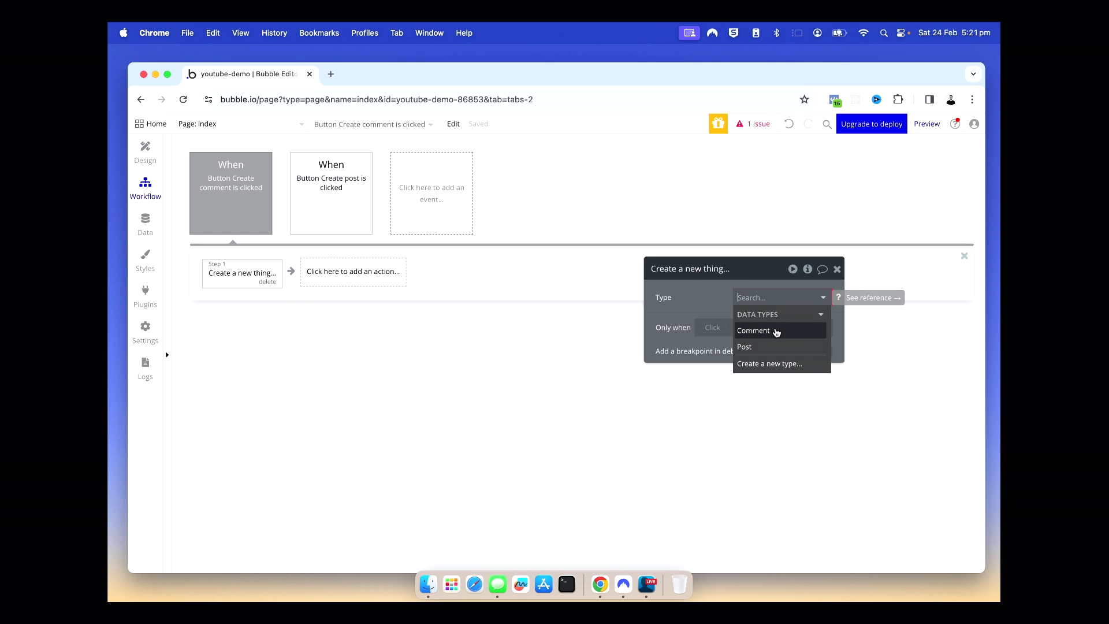
{"action": "left_click", "coordinate": [774, 331]}
{"action": "left_click", "coordinate": [771, 334]}
Set the new Comment's content field to arbitrary text reading "This is a comment"
{"action": "left_click", "coordinate": [673, 323]}
{"action": "left_click", "coordinate": [672, 339]}
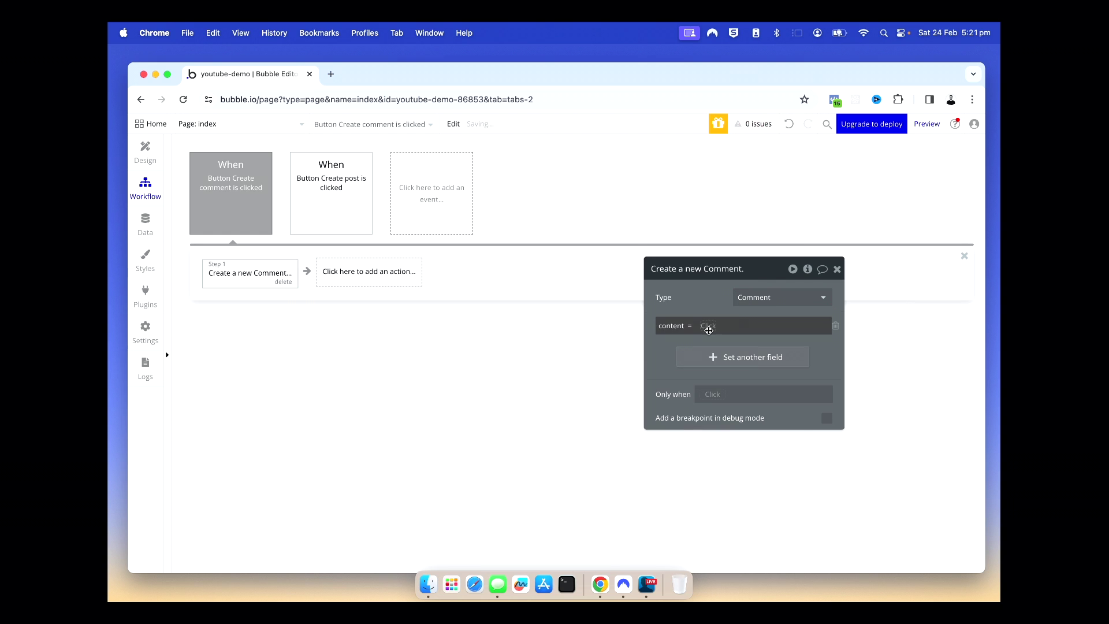
{"action": "left_click", "coordinate": [708, 327]}
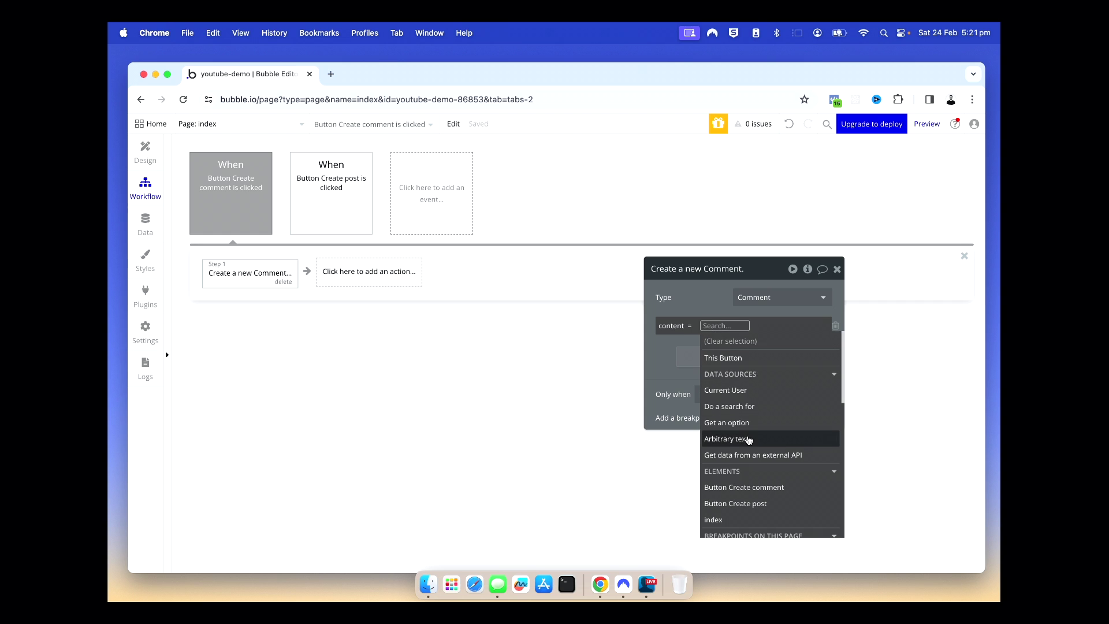
{"action": "left_click", "coordinate": [748, 439]}
{"action": "type", "text": "This is a comment"}
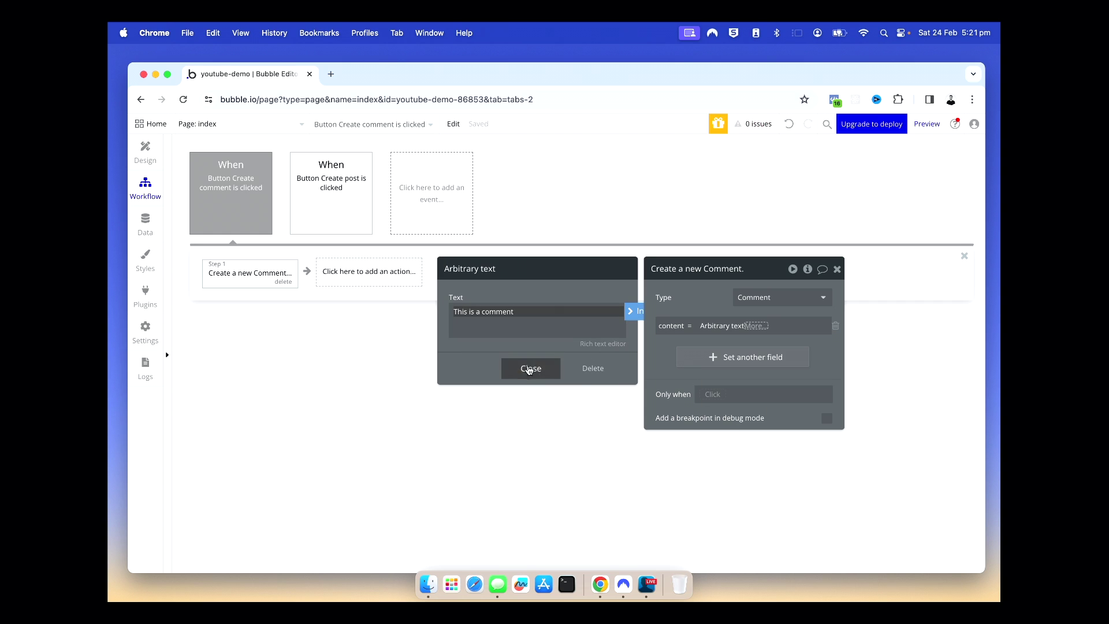
{"action": "left_click", "coordinate": [530, 368]}
{"action": "left_click", "coordinate": [661, 356]}
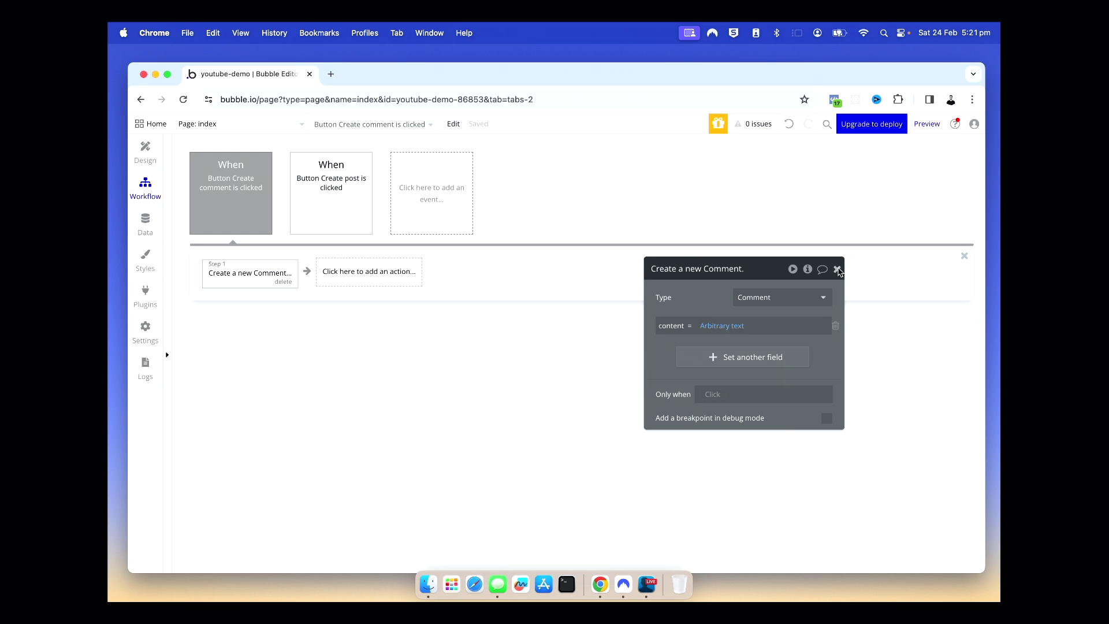
{"action": "left_click", "coordinate": [836, 269]}
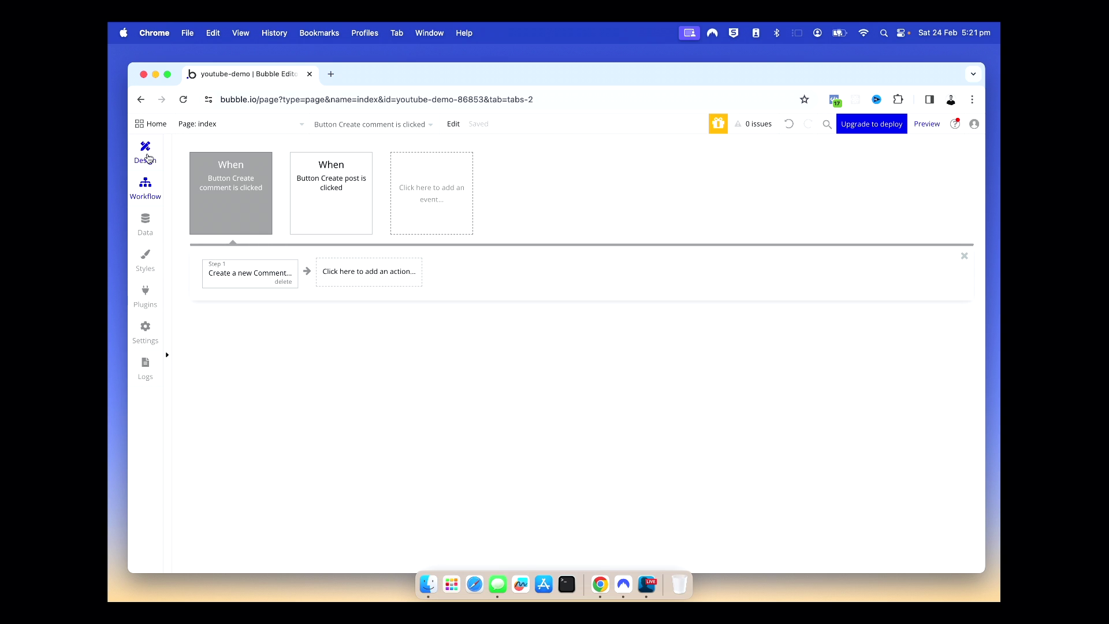
Preview the index page and create several test posts and comments with its Create post and Create comment buttons
{"action": "left_click", "coordinate": [147, 155]}
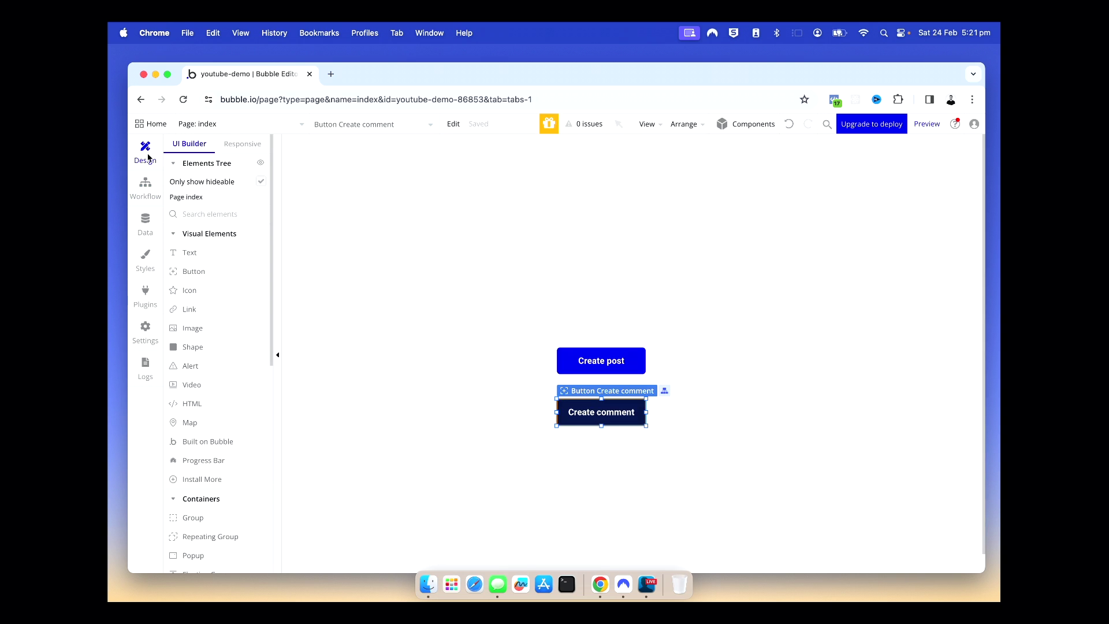
{"action": "left_click", "coordinate": [358, 235]}
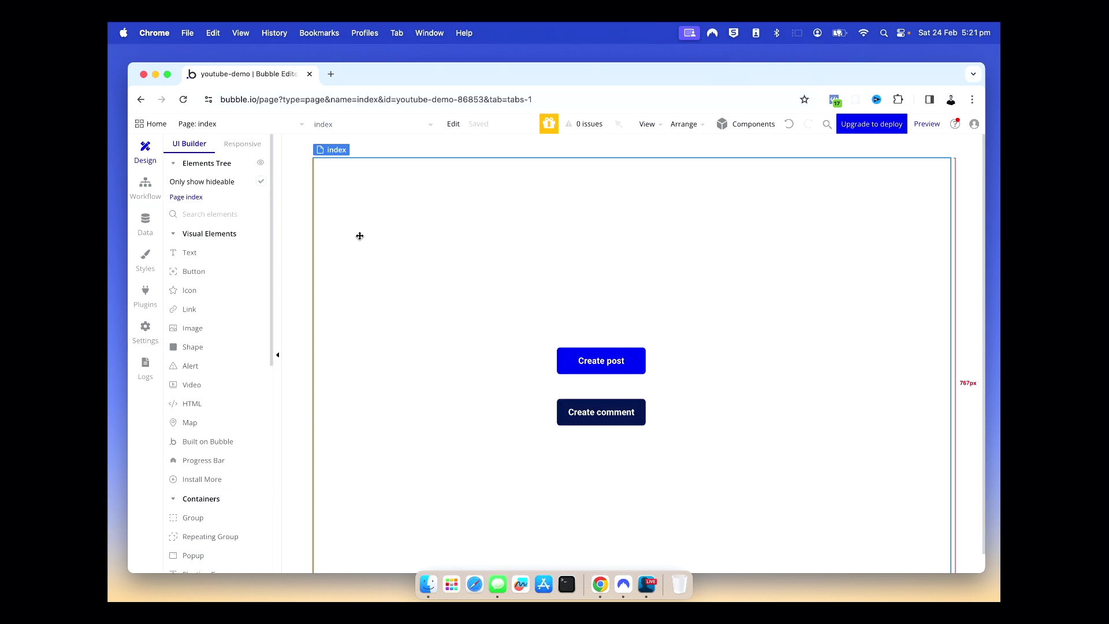
{"action": "left_click", "coordinate": [931, 126]}
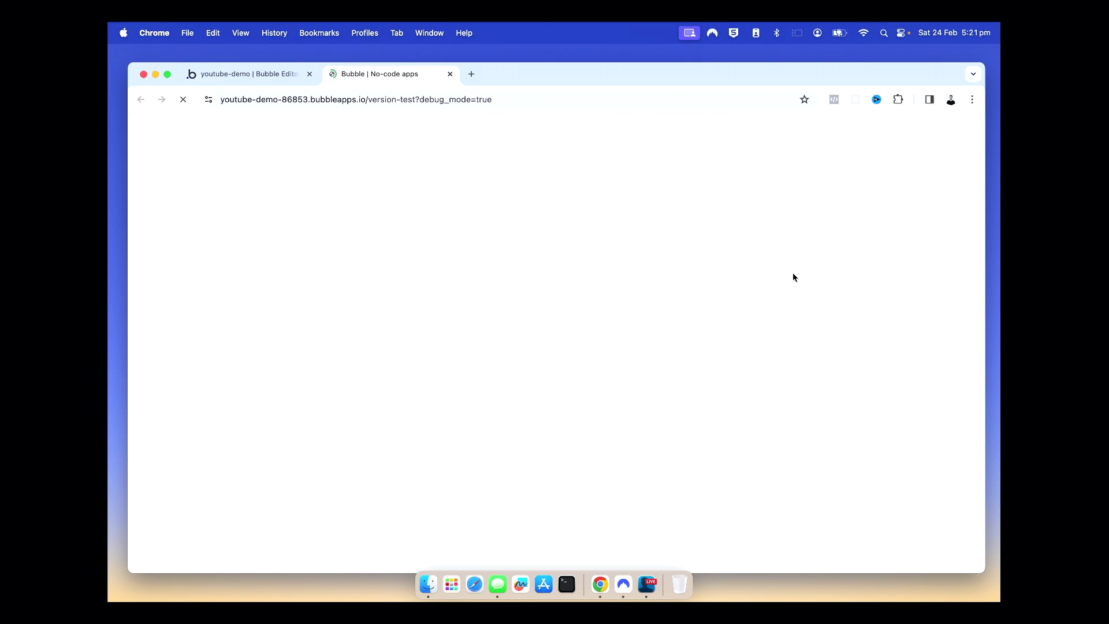
{"action": "left_click", "coordinate": [562, 320]}
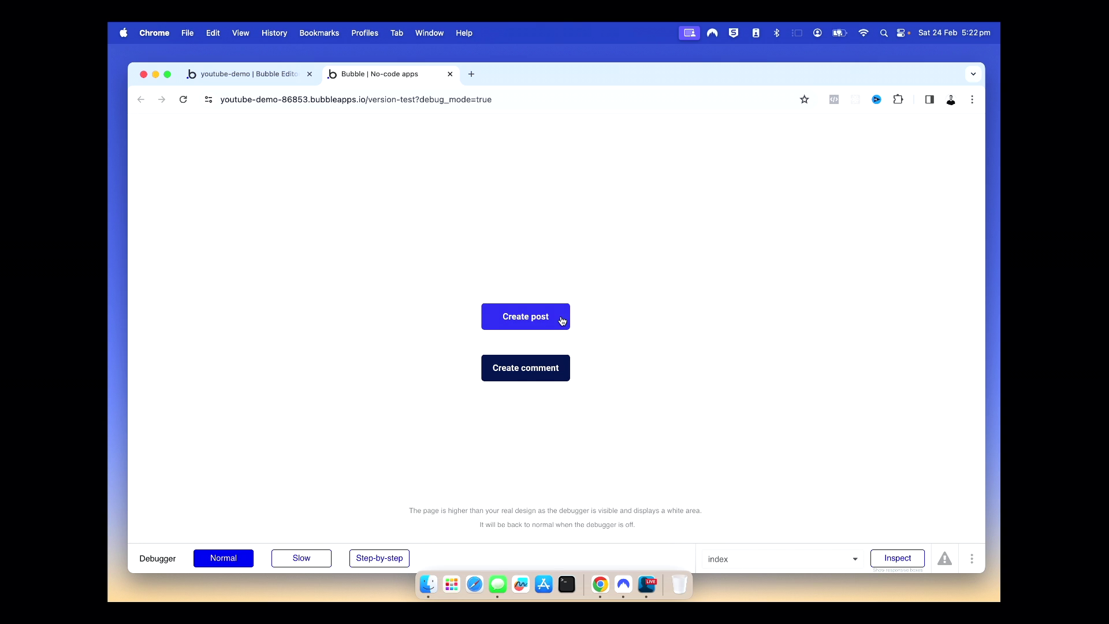
{"action": "left_click", "coordinate": [547, 380]}
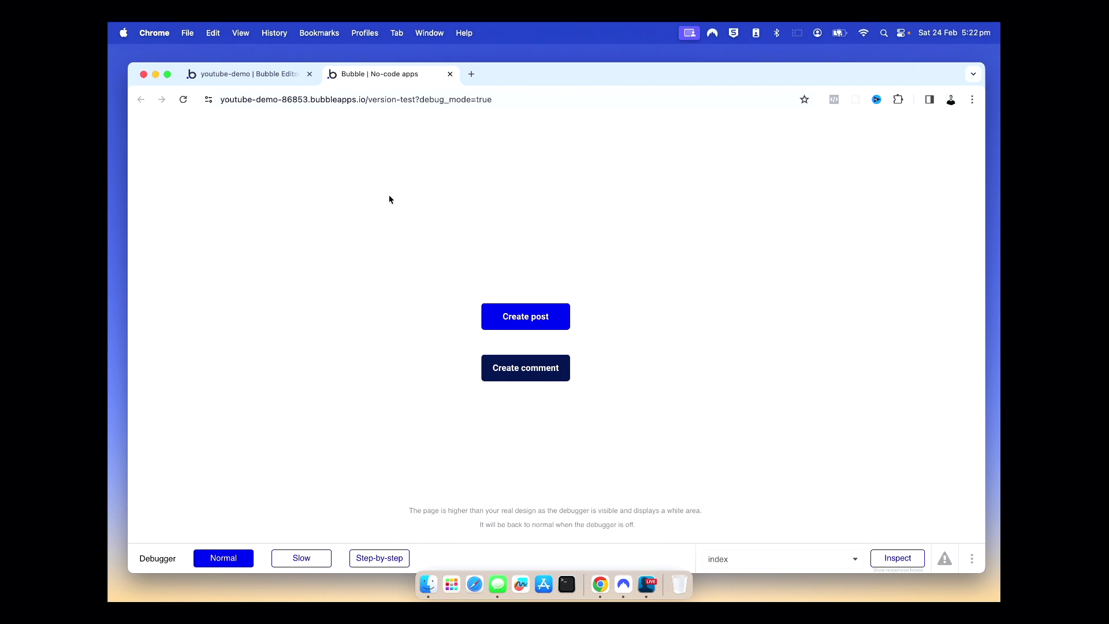
Check the All Posts and All Comments entries in the editor's app data, then return to the index page design
{"action": "left_click", "coordinate": [282, 80]}
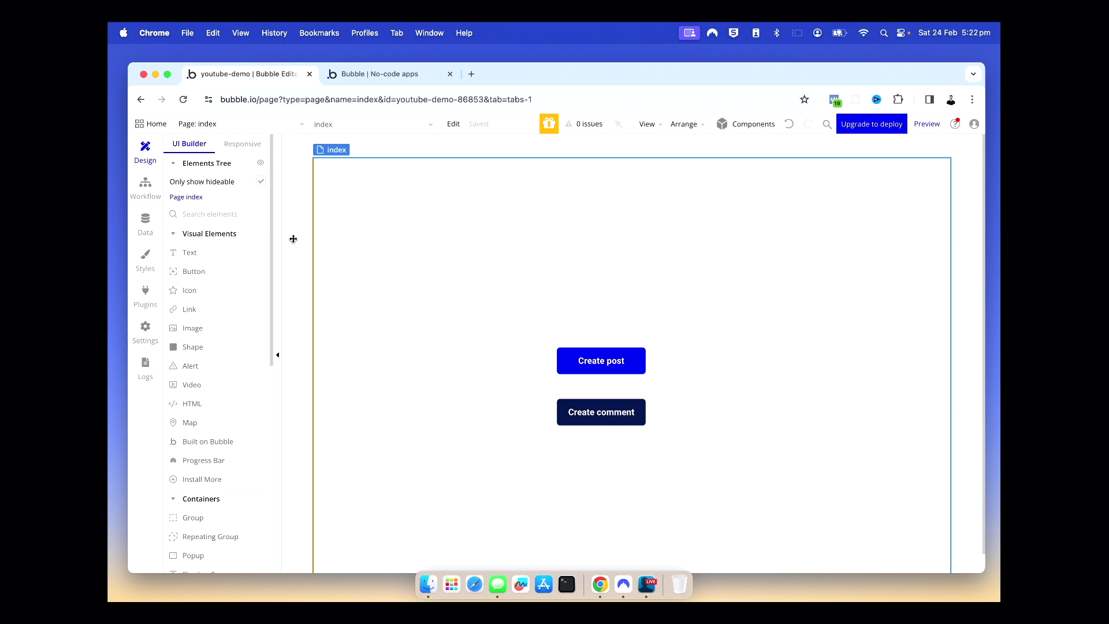
{"action": "left_click", "coordinate": [144, 231]}
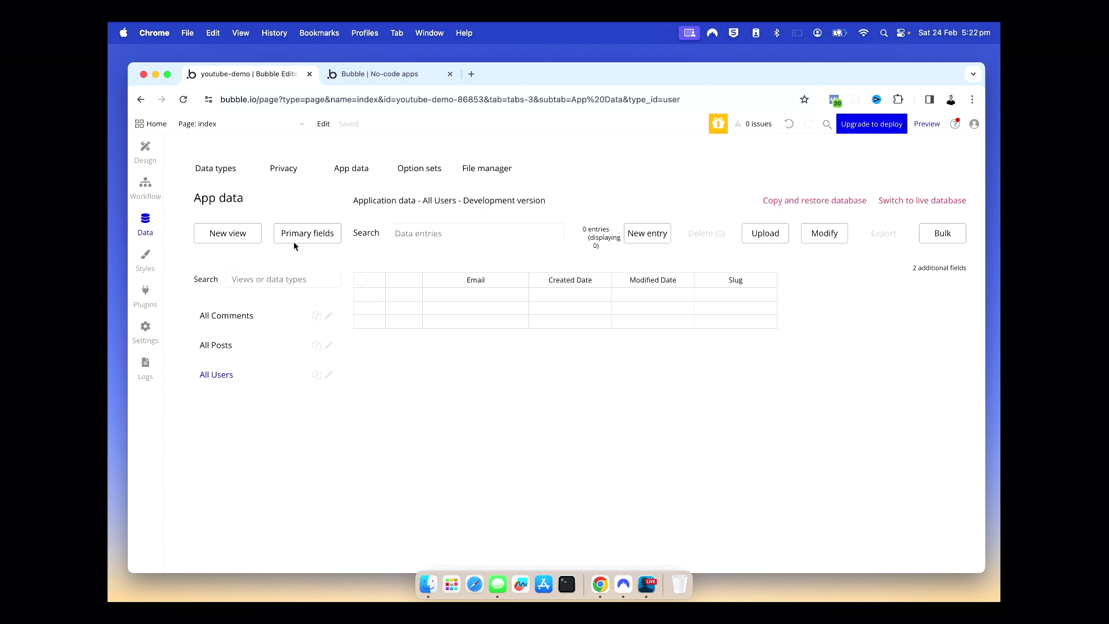
{"action": "left_click", "coordinate": [254, 353]}
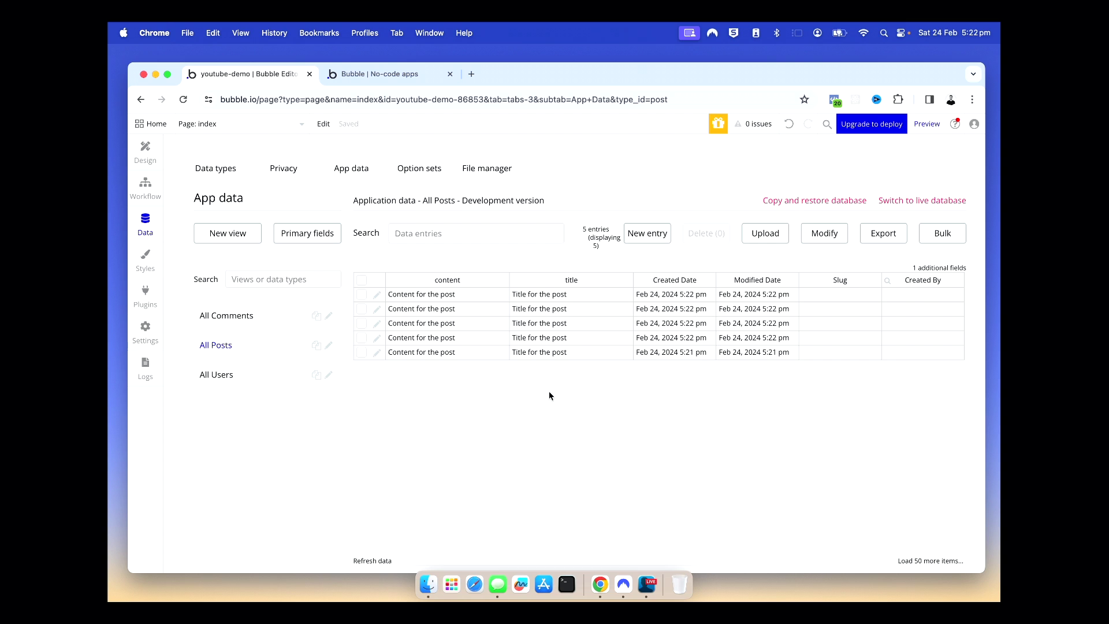
{"action": "left_click", "coordinate": [262, 321]}
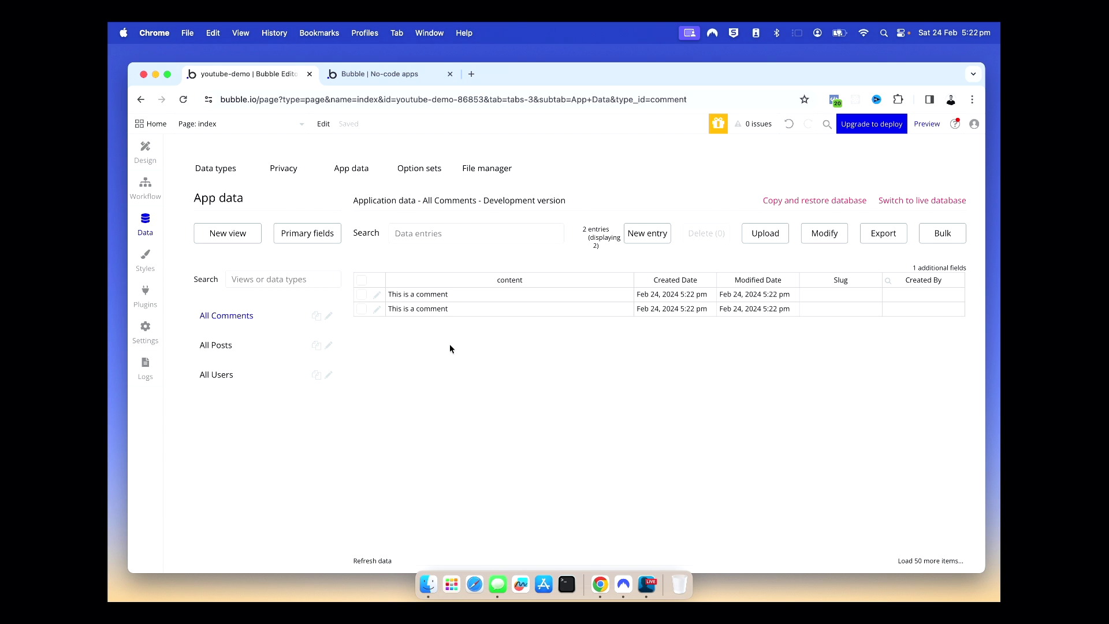
{"action": "left_click", "coordinate": [145, 151]}
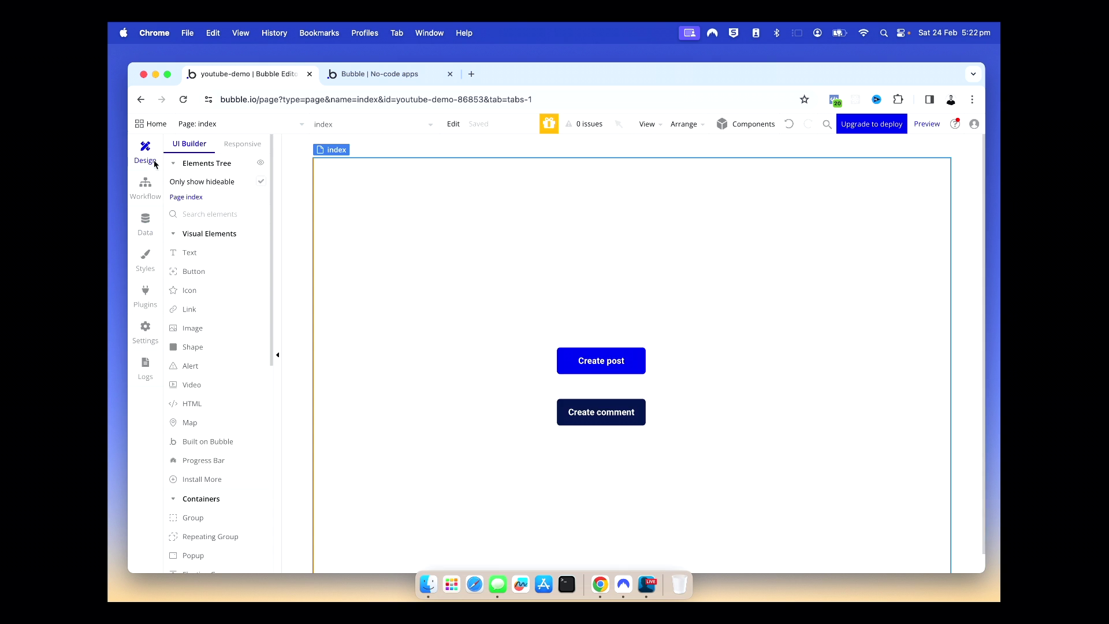